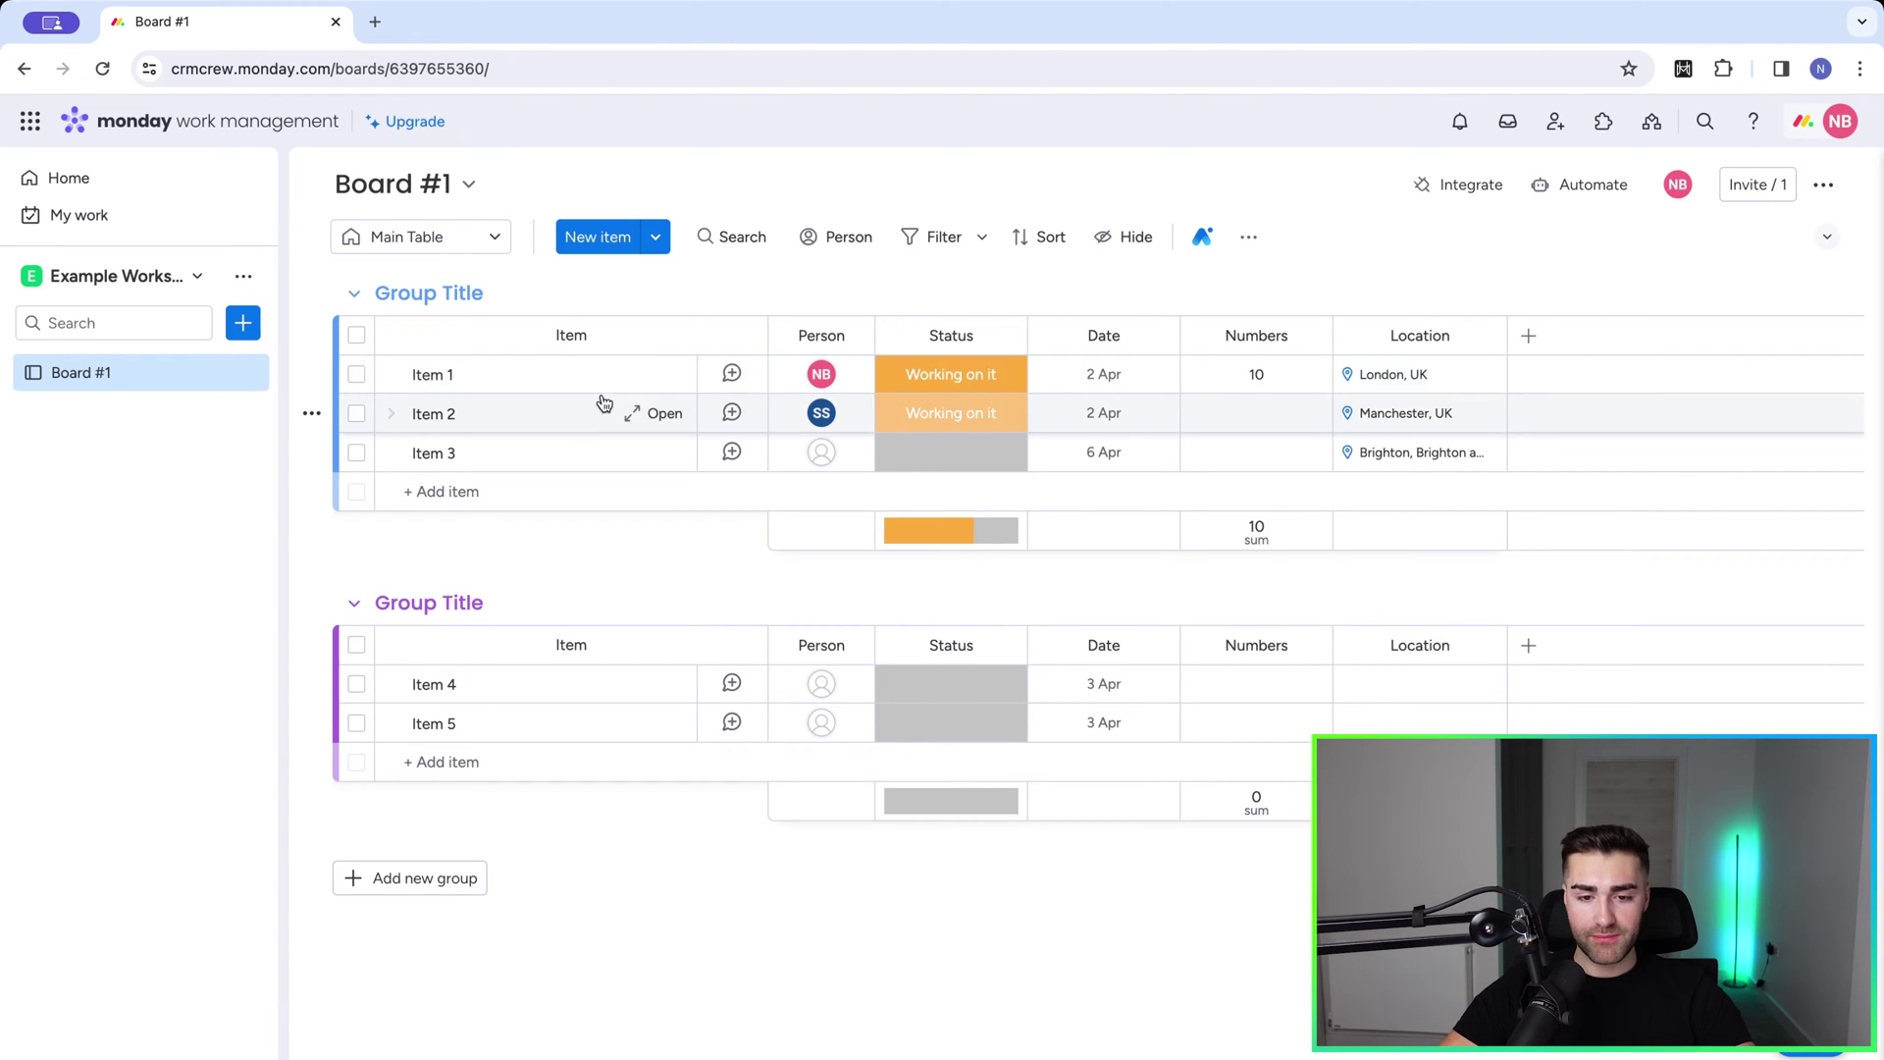
Step: Open the board's filters and switch them from quick filters to advanced filters
{"action": "left_click", "coordinate": [943, 244]}
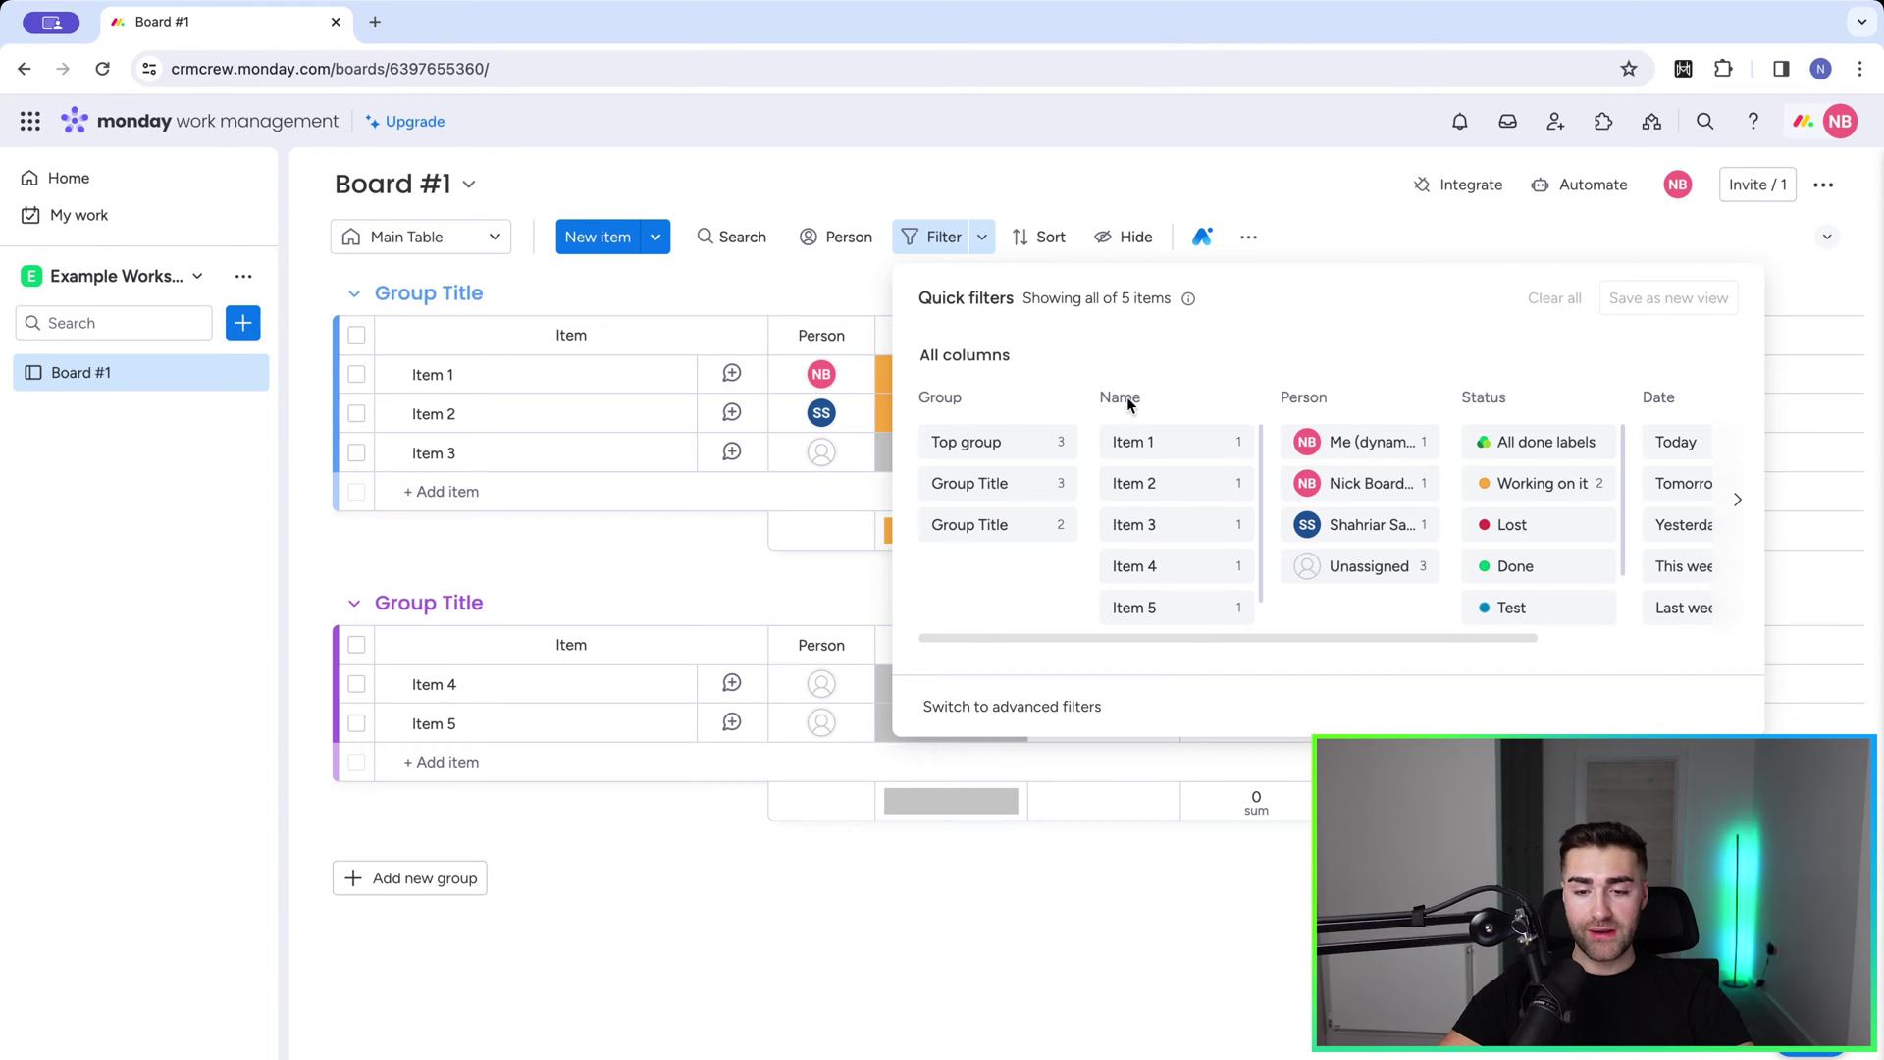
{"action": "left_click", "coordinate": [1041, 714]}
{"action": "left_click", "coordinate": [916, 207]}
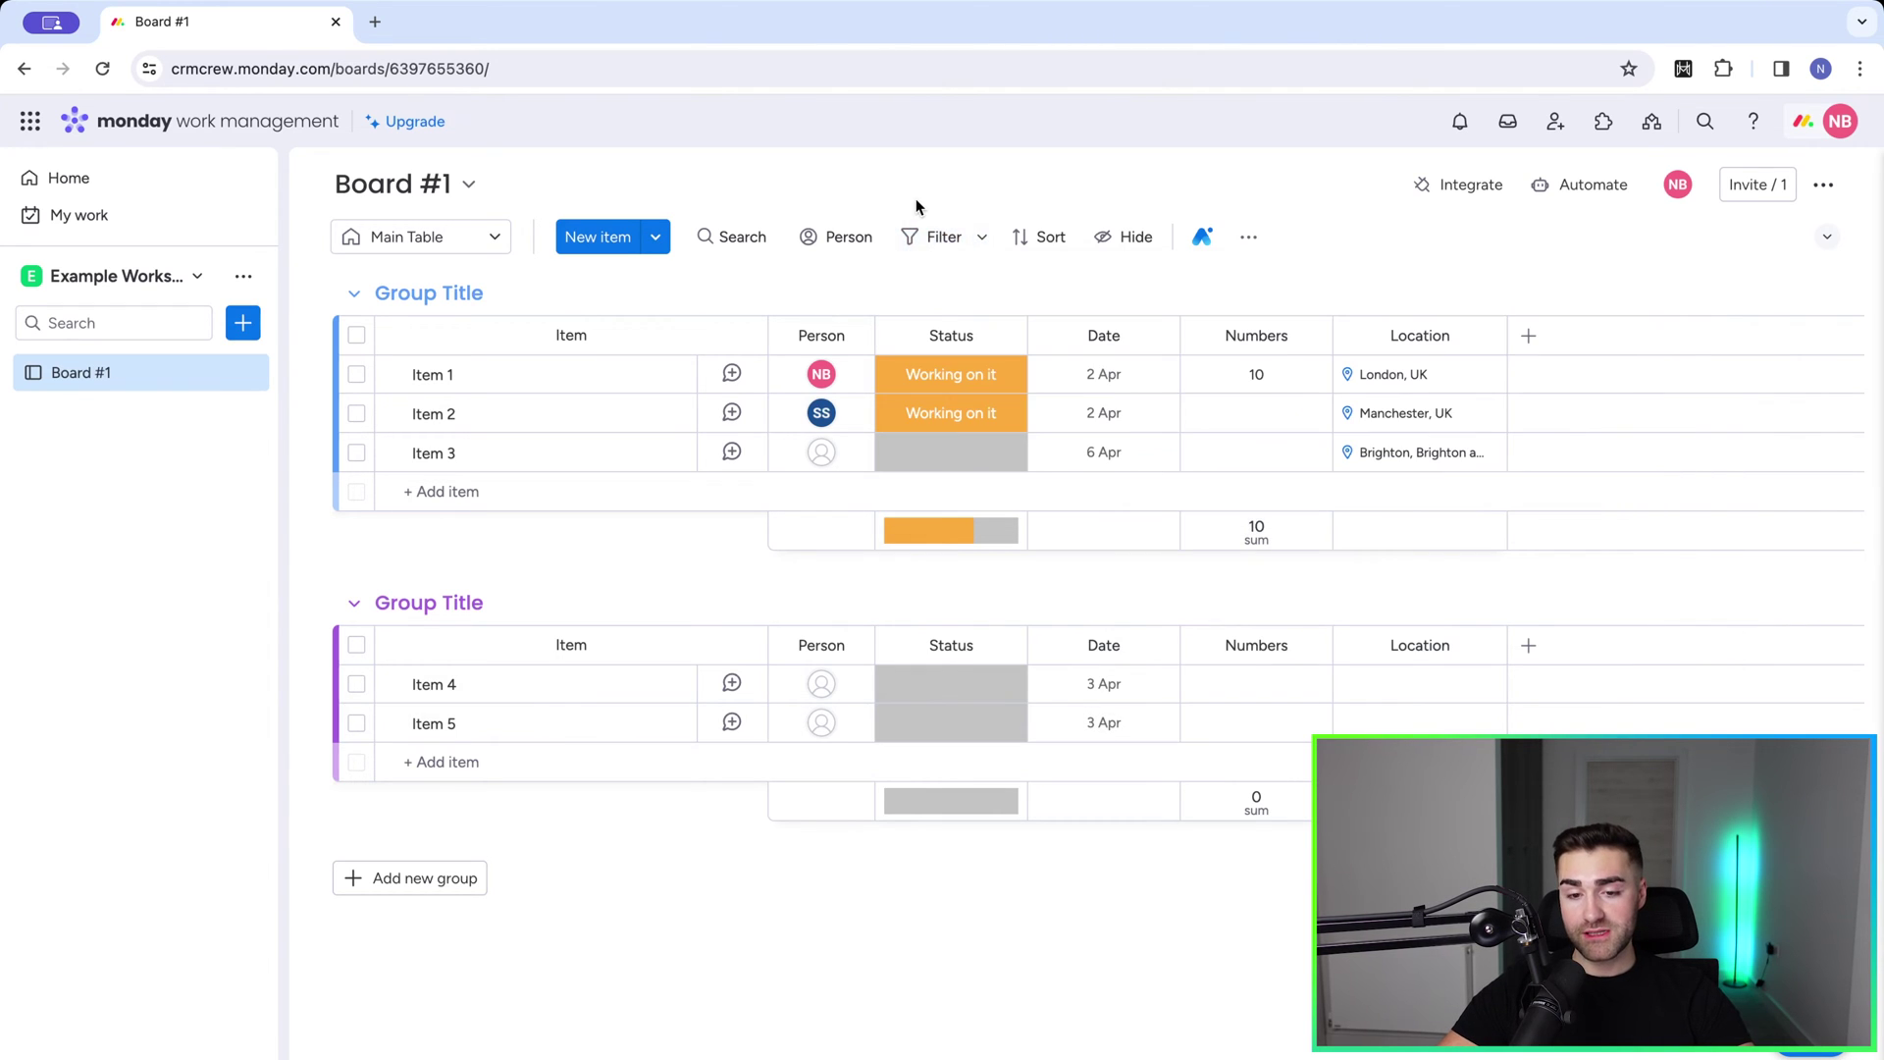
{"action": "left_click", "coordinate": [982, 241]}
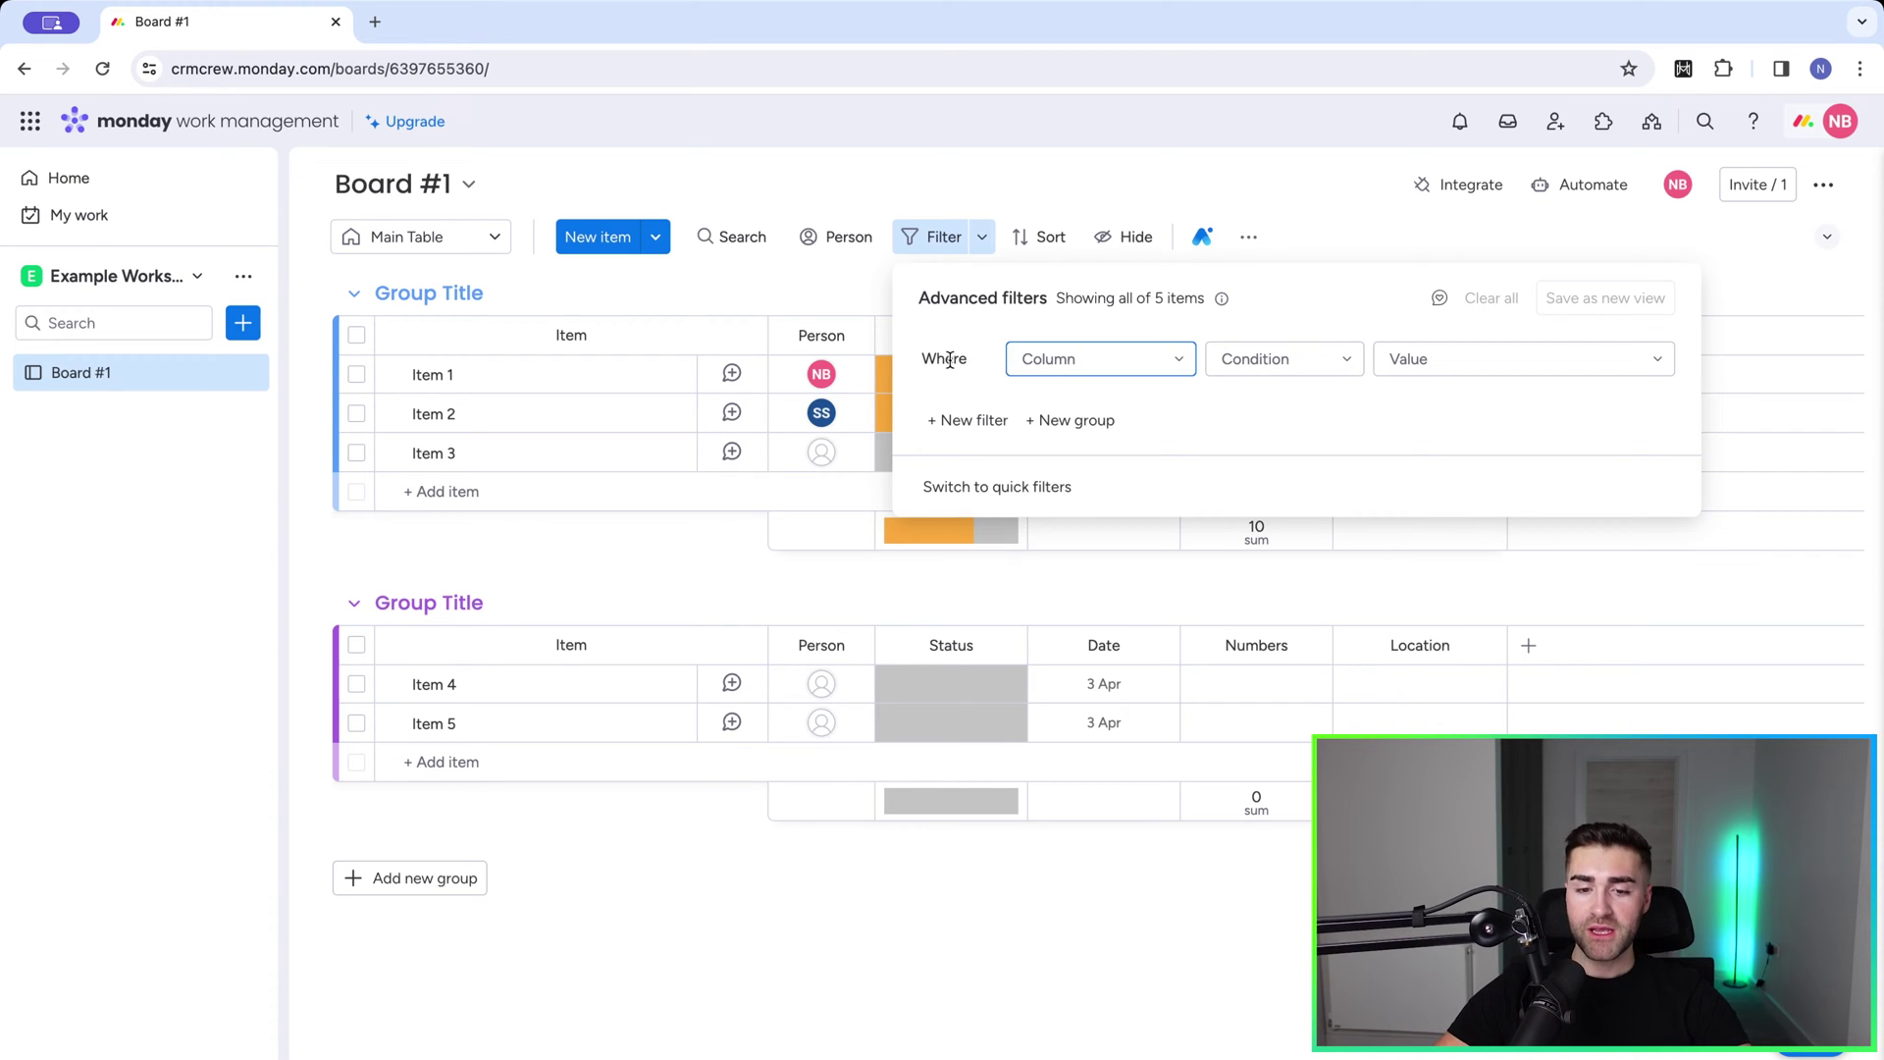
Step: Set the advanced filter condition to Group is Group Title, choosing the first of the two groups with that name
{"action": "left_click", "coordinate": [1046, 366]}
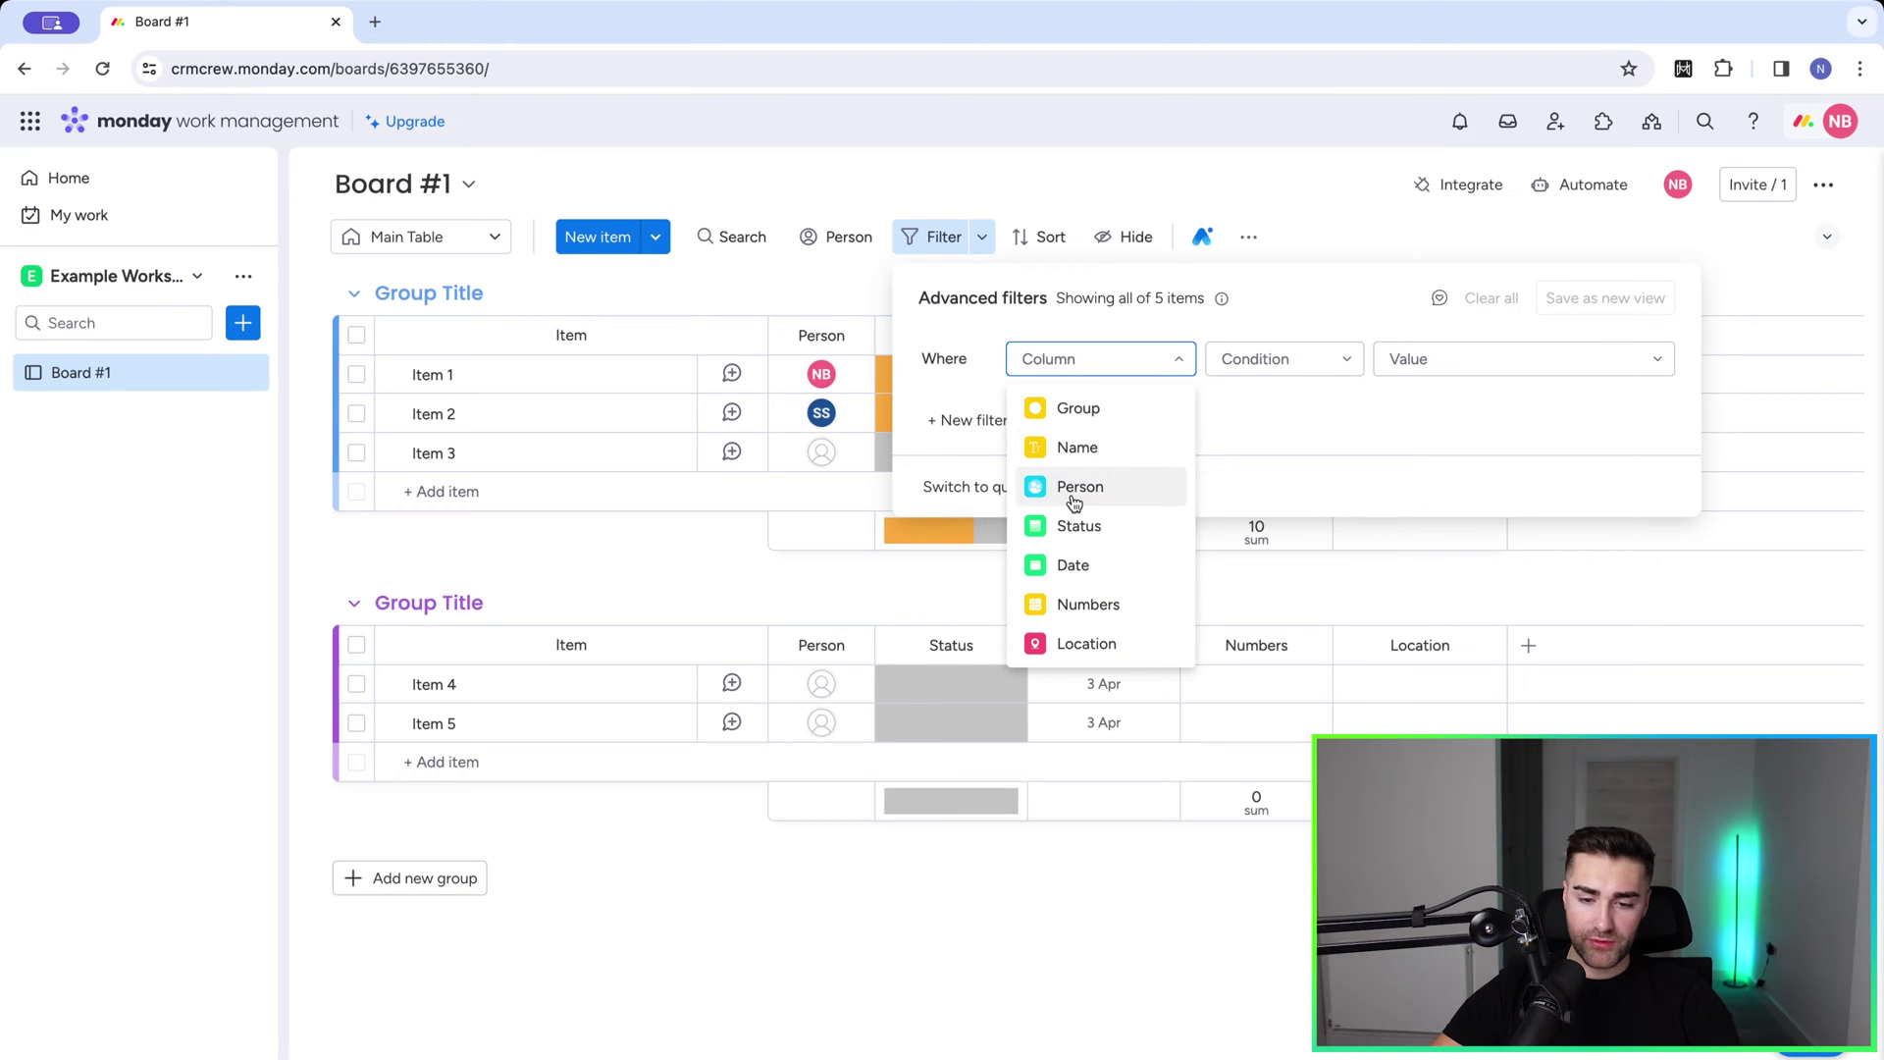
{"action": "left_click", "coordinate": [1067, 410]}
{"action": "left_click", "coordinate": [1311, 362]}
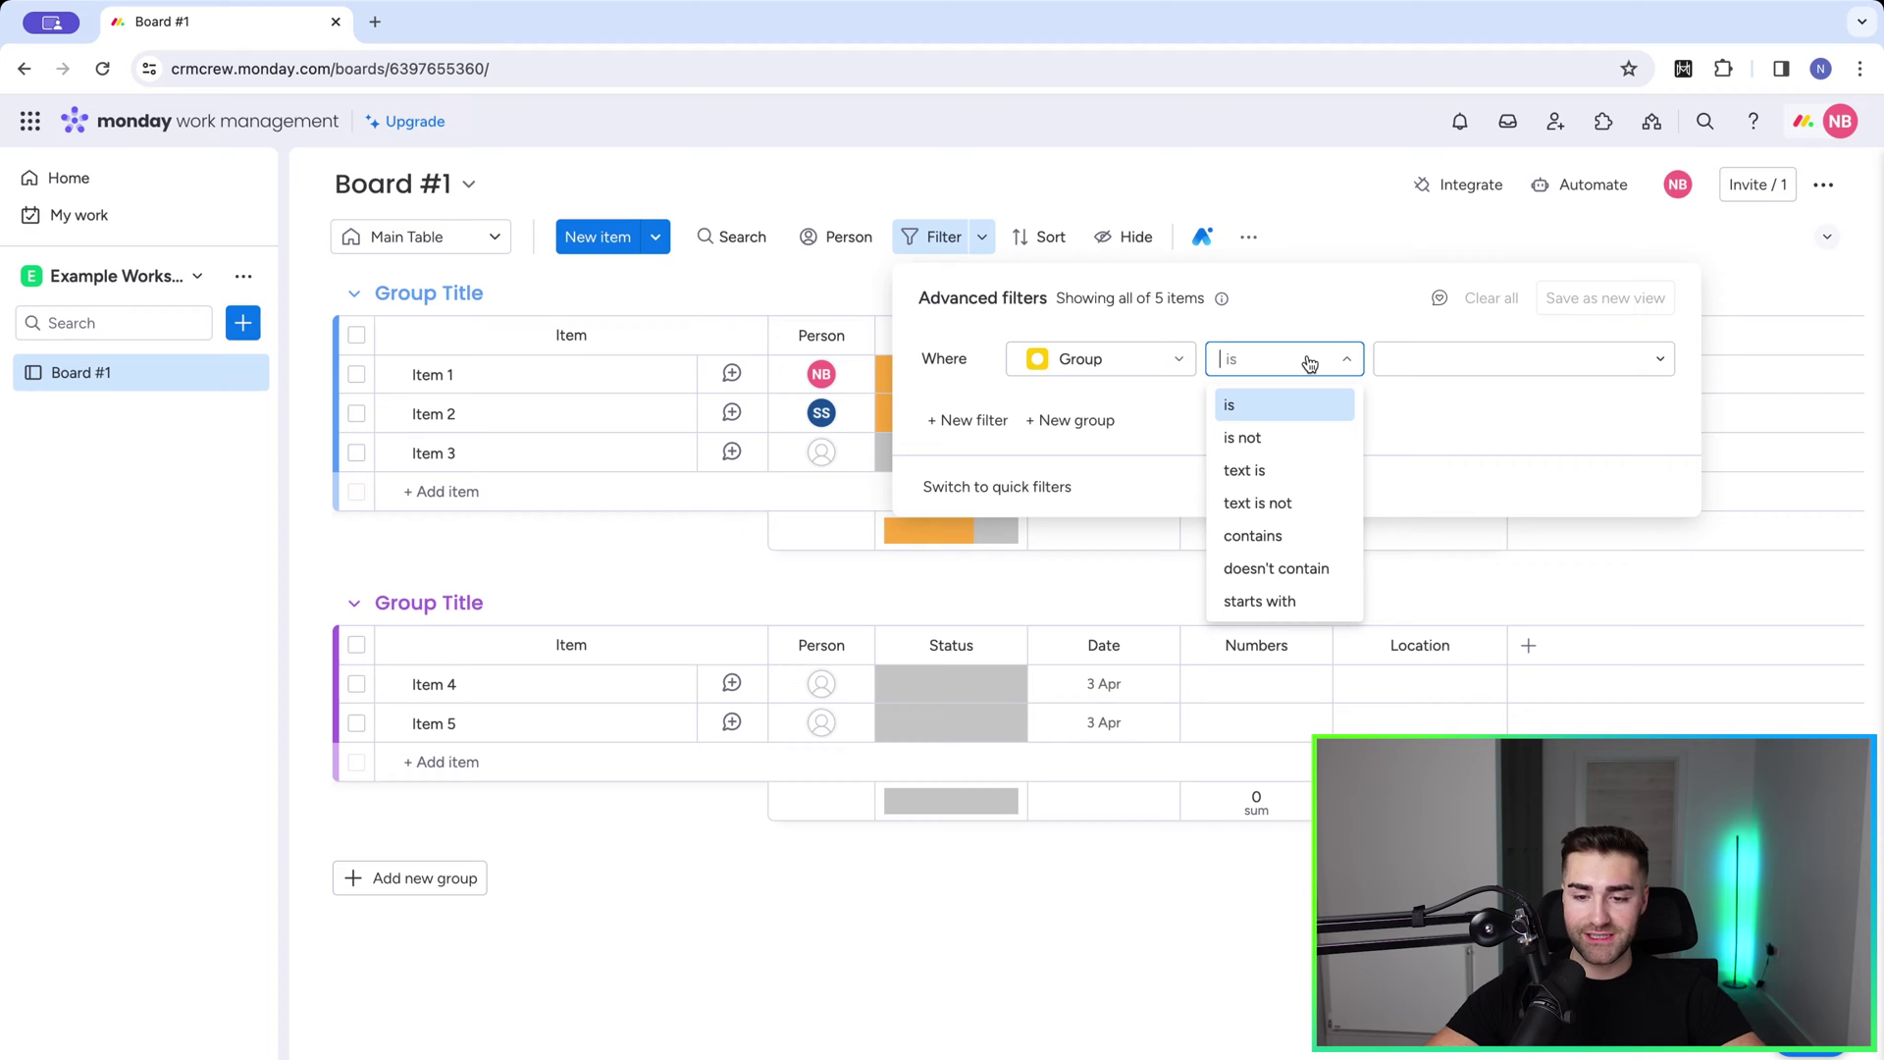
{"action": "left_click", "coordinate": [1255, 410]}
{"action": "left_click", "coordinate": [1426, 360]}
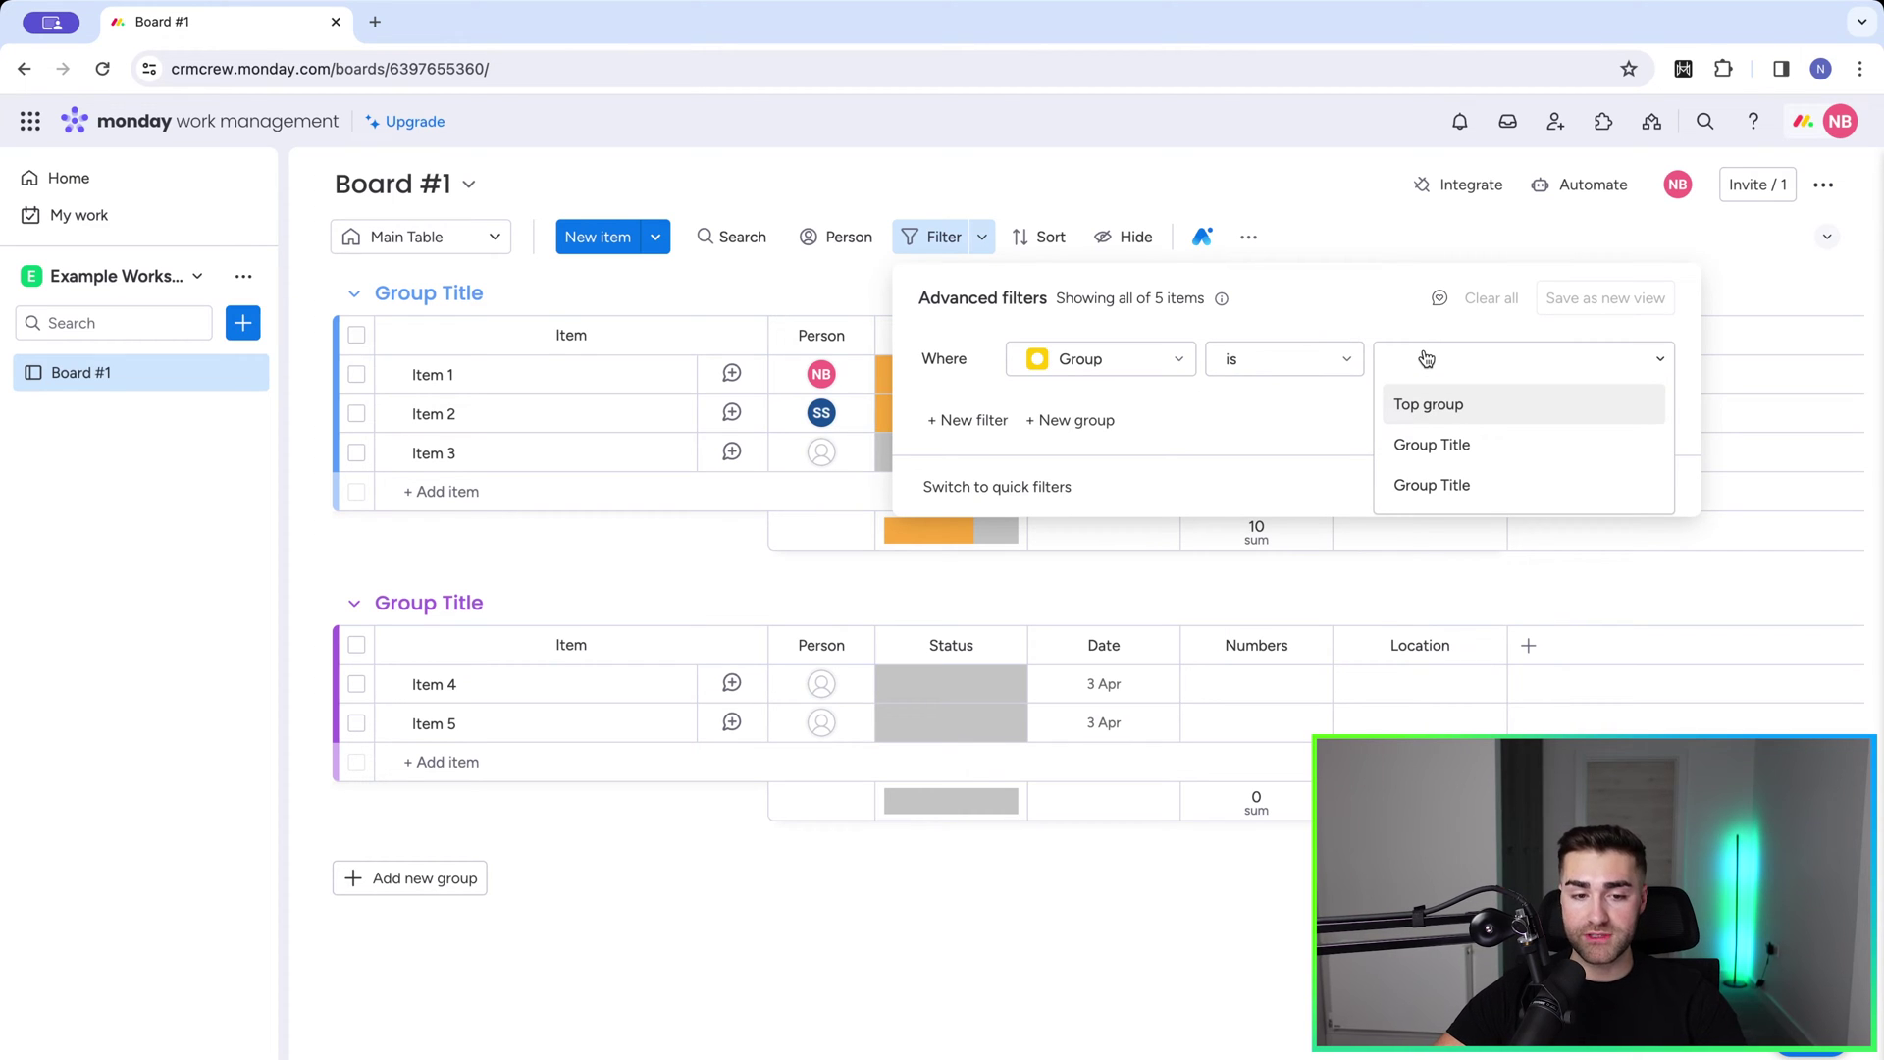
{"action": "left_click", "coordinate": [1429, 449]}
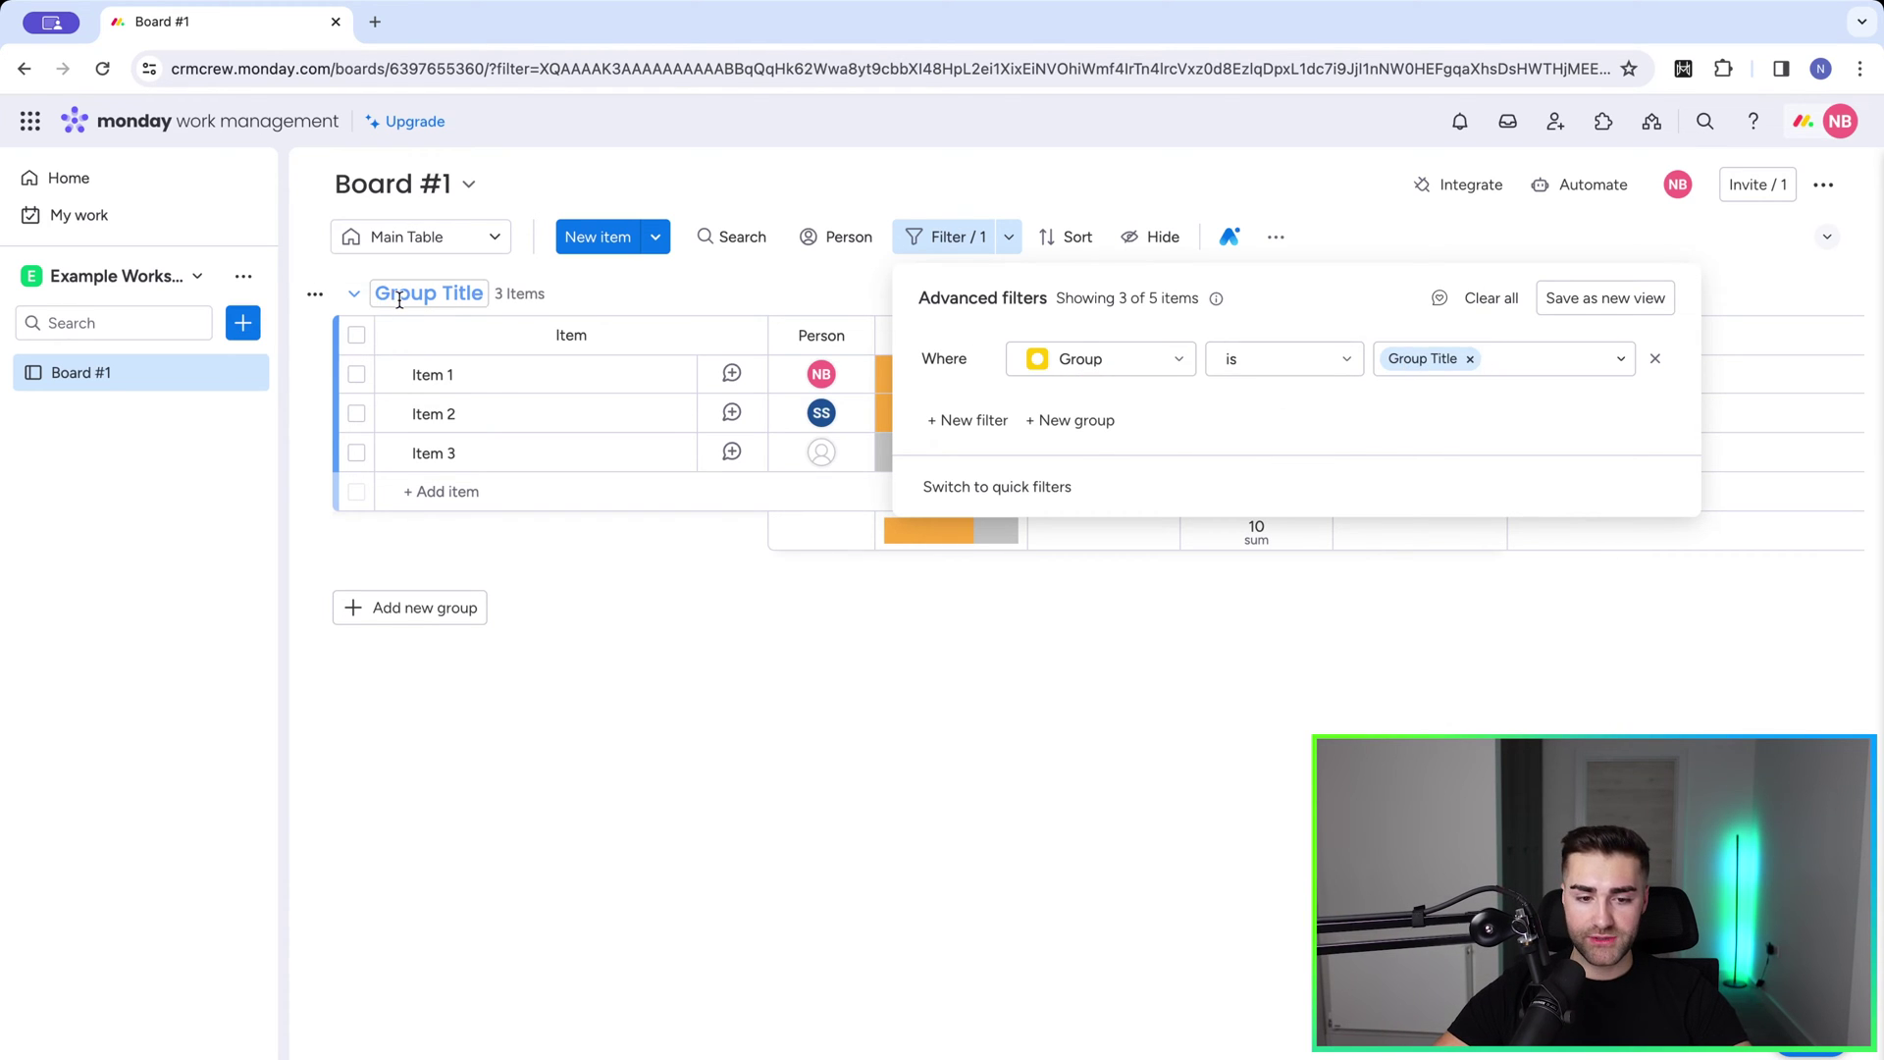
Step: Rename the filtered group containing Items 1 to 3 as Group #1
{"action": "left_click", "coordinate": [494, 295]}
{"action": "double_click", "coordinate": [493, 295]}
{"action": "type", "text": "#1"}
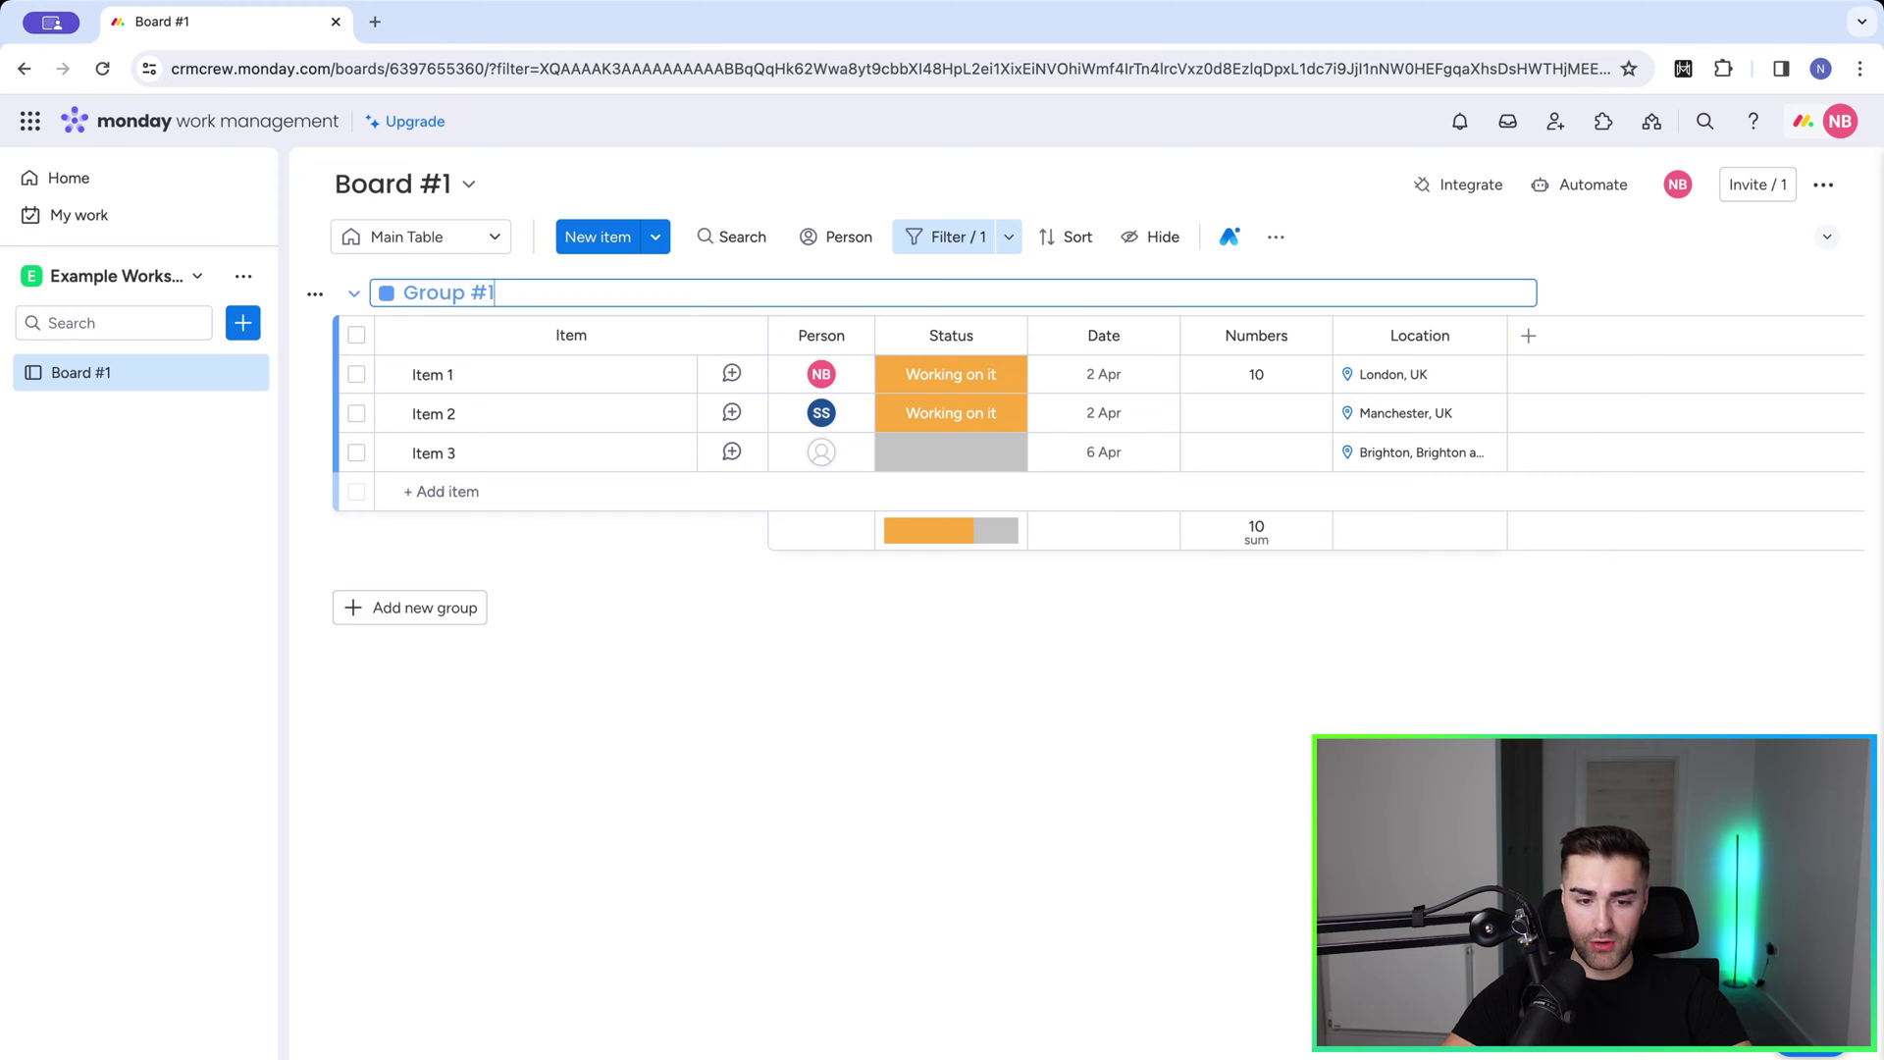
{"action": "key", "text": "Return"}
Step: Clear the group value from the advanced filter and set the condition to Status is Working on it
{"action": "left_click", "coordinate": [1010, 237]}
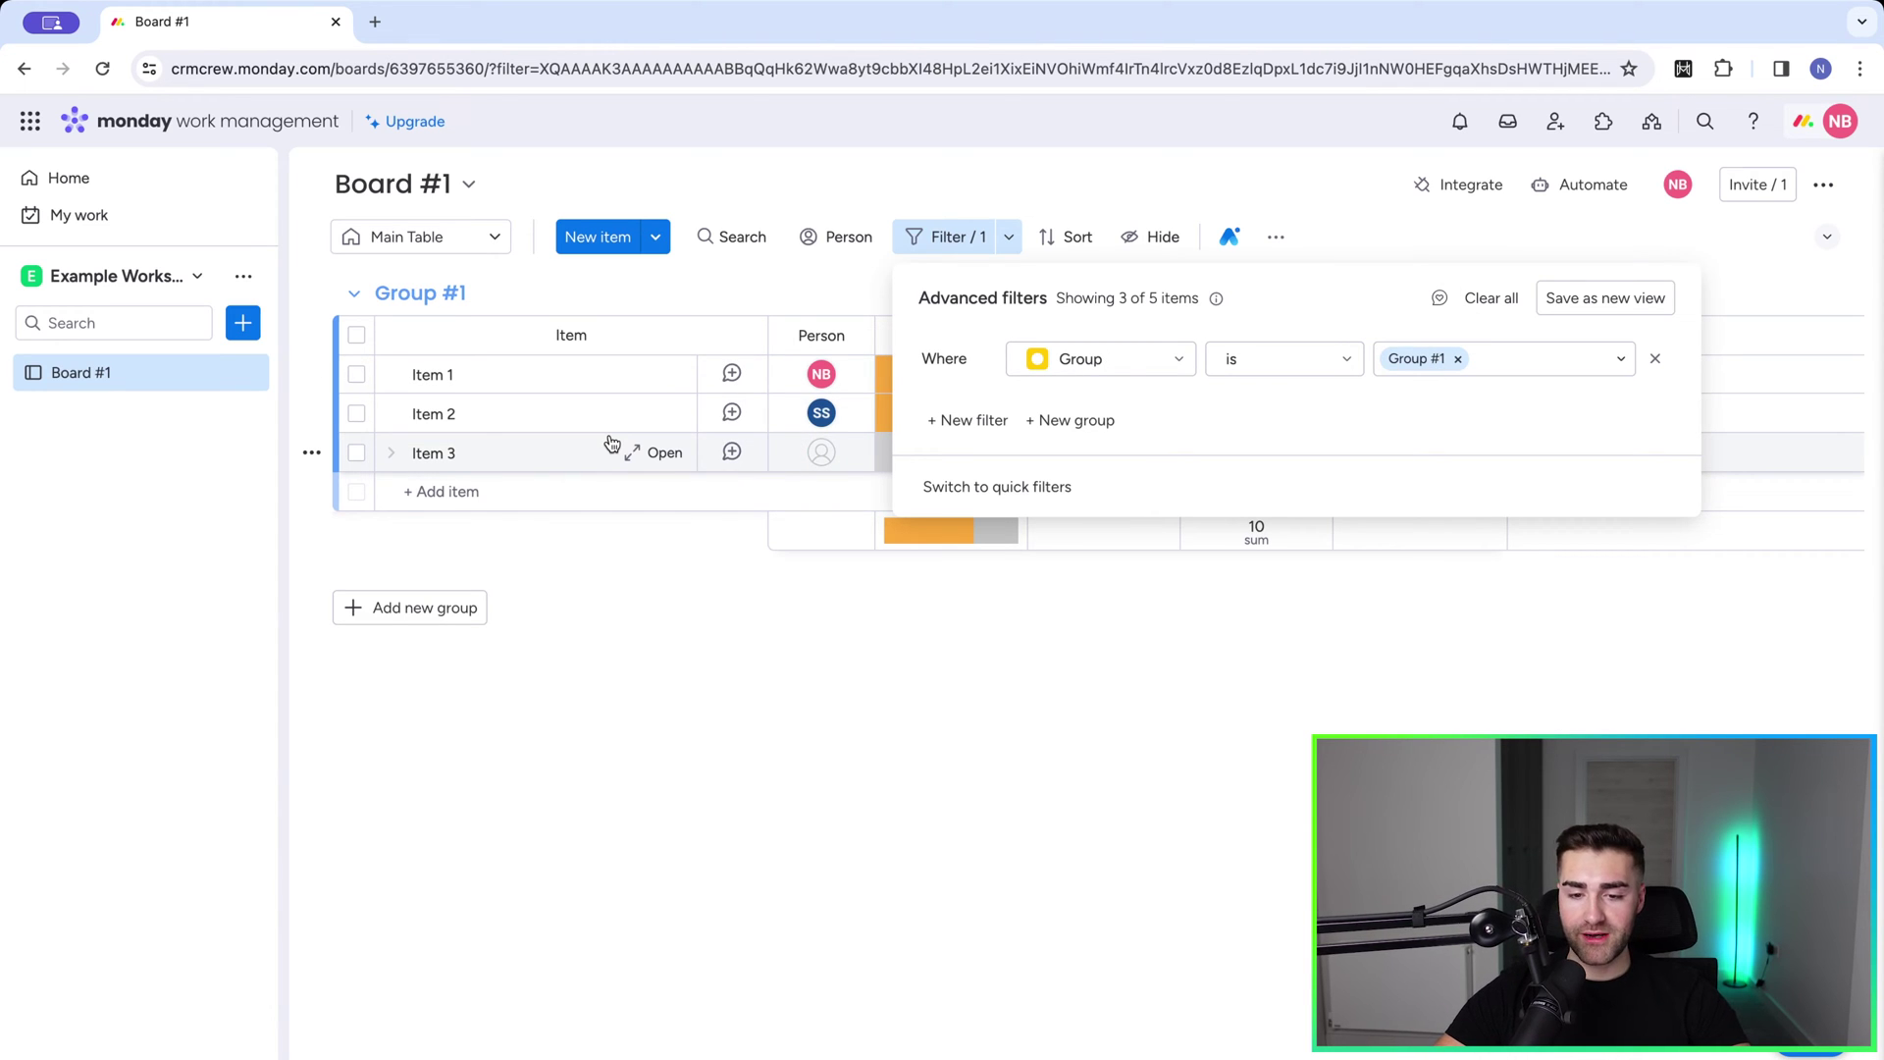
{"action": "left_click", "coordinate": [1459, 359]}
{"action": "left_click", "coordinate": [1463, 363]}
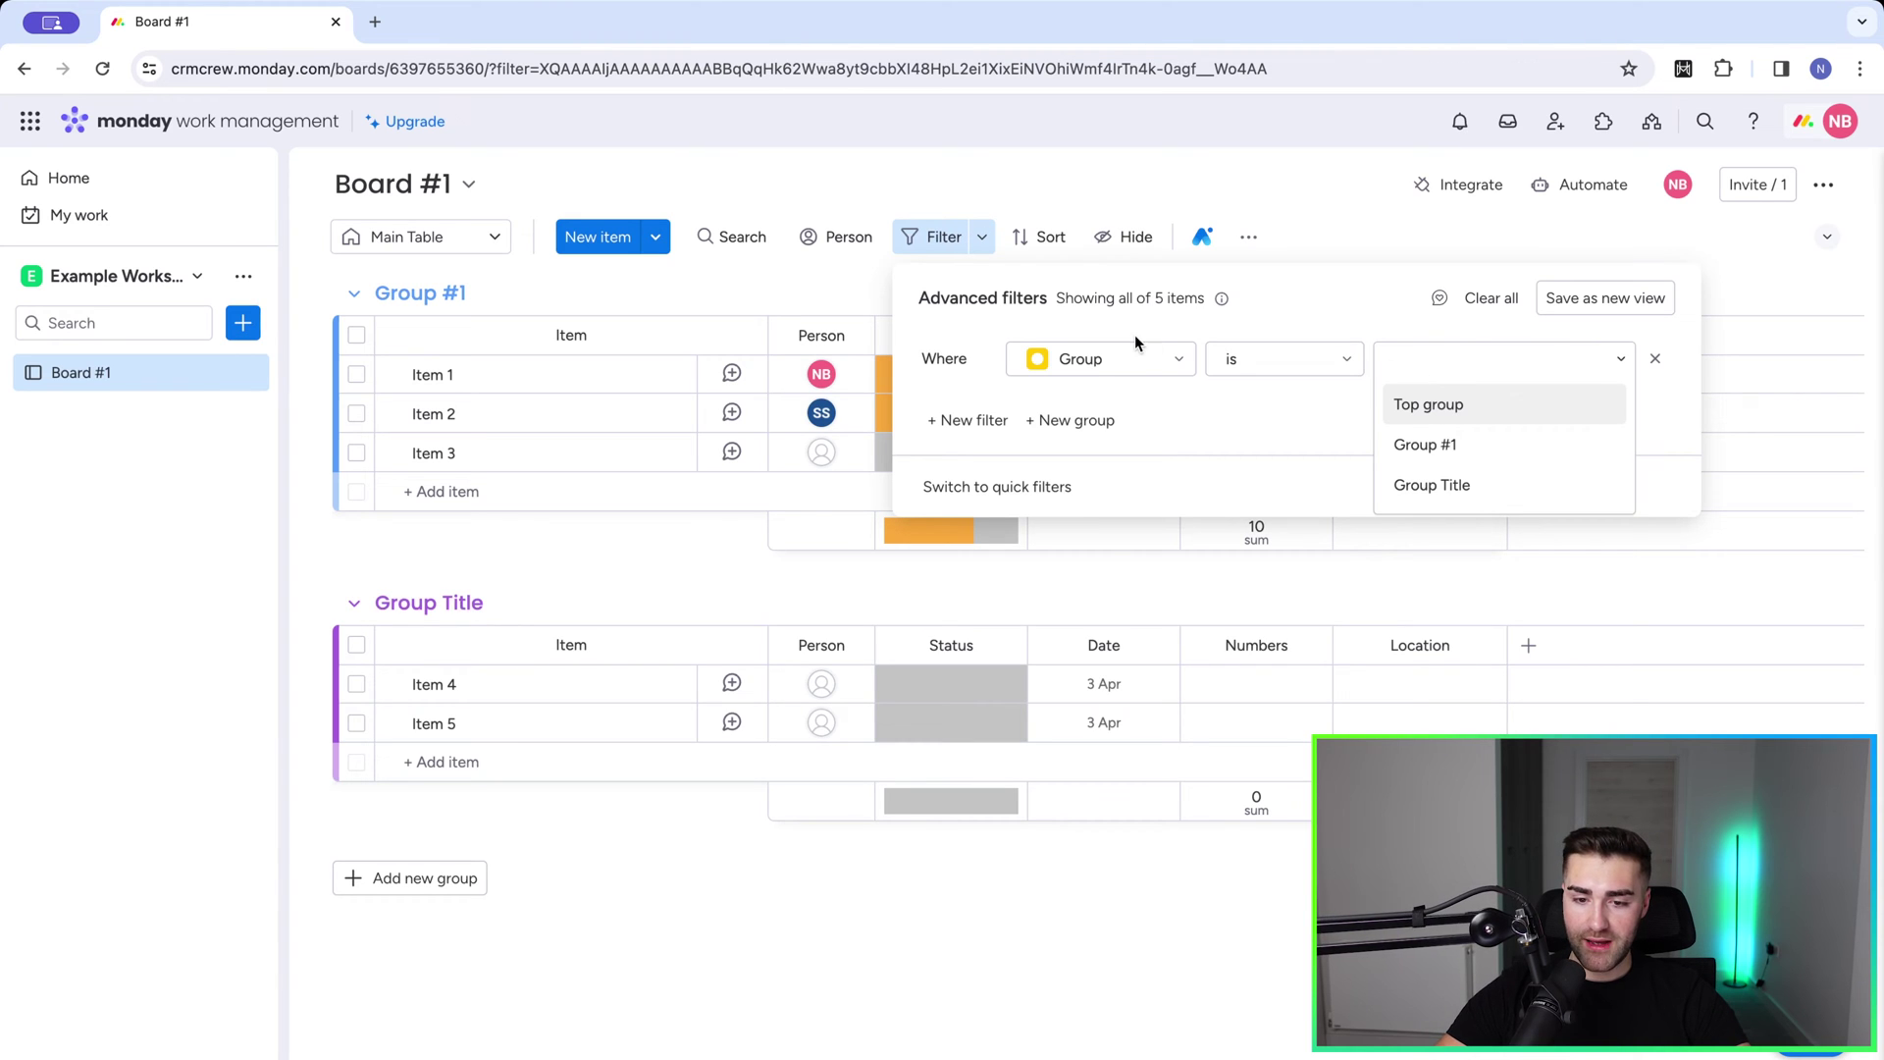
{"action": "left_click", "coordinate": [1130, 363]}
{"action": "left_click", "coordinate": [1077, 523]}
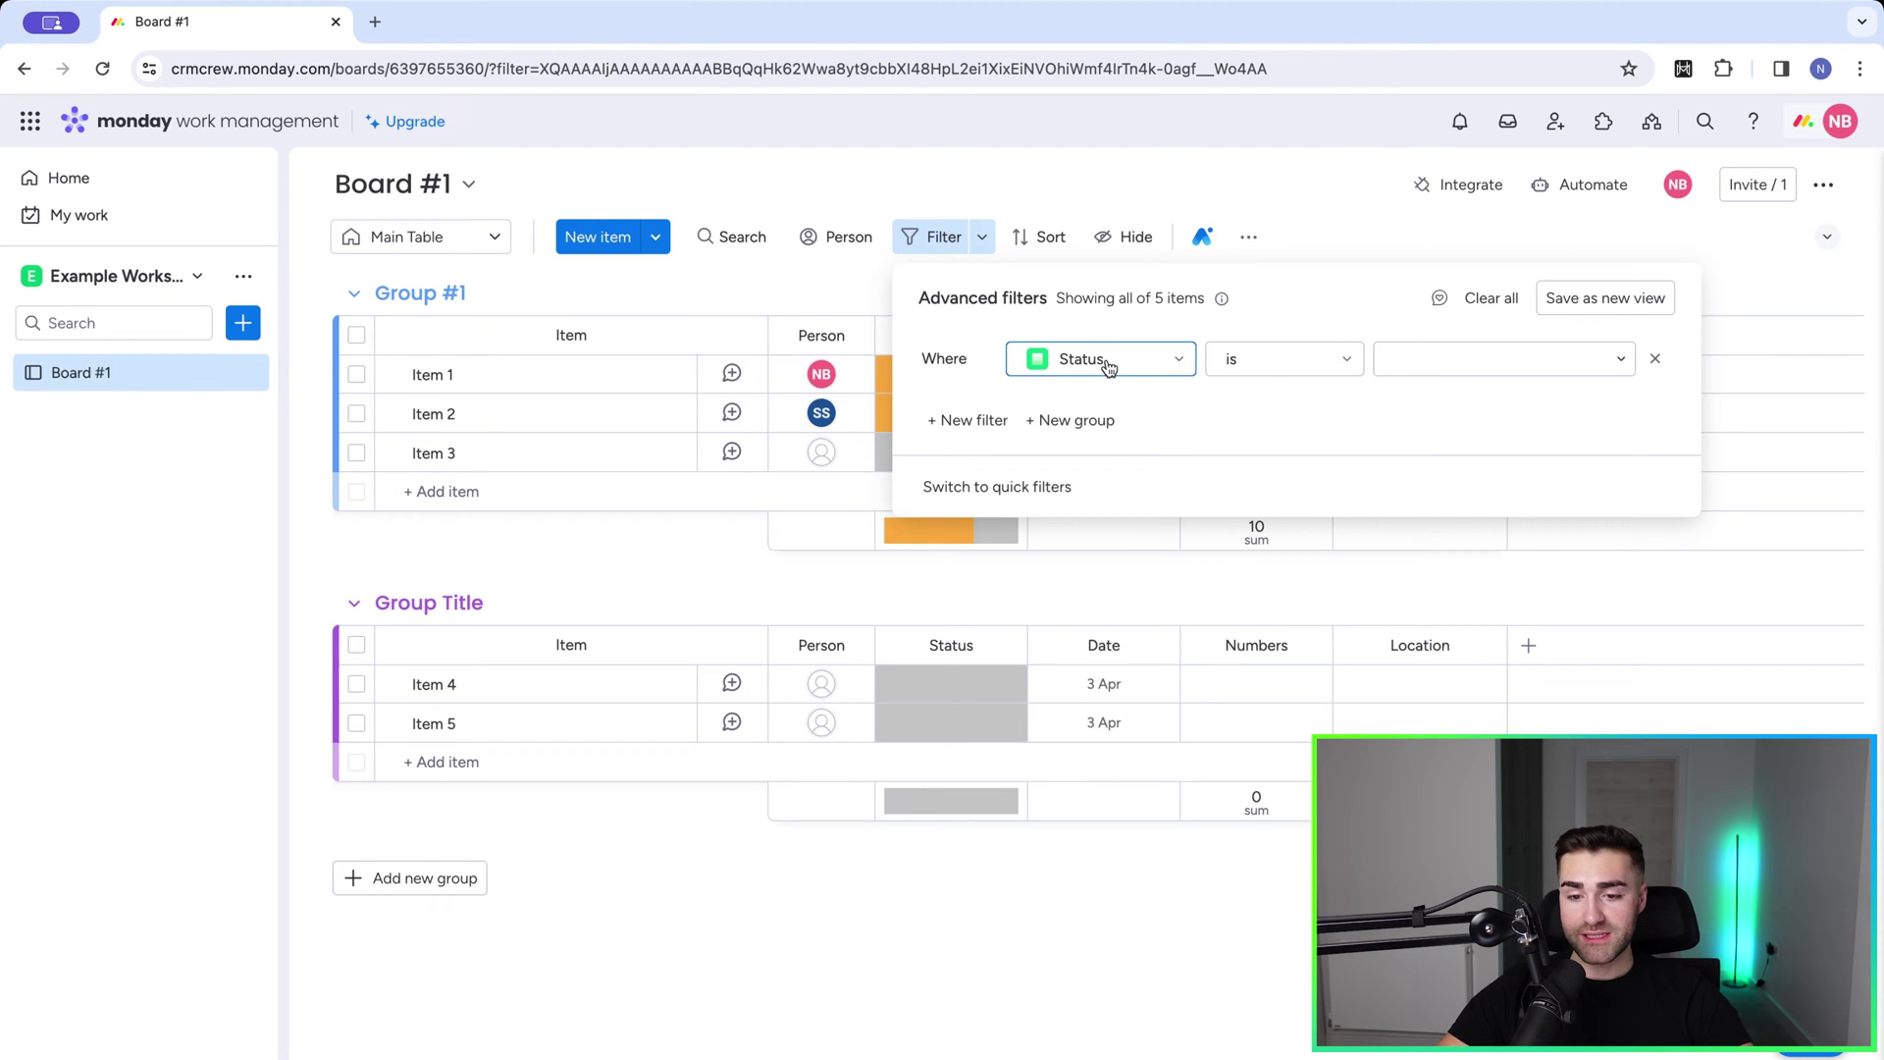
{"action": "left_click", "coordinate": [1443, 359]}
{"action": "left_click", "coordinate": [1441, 447]}
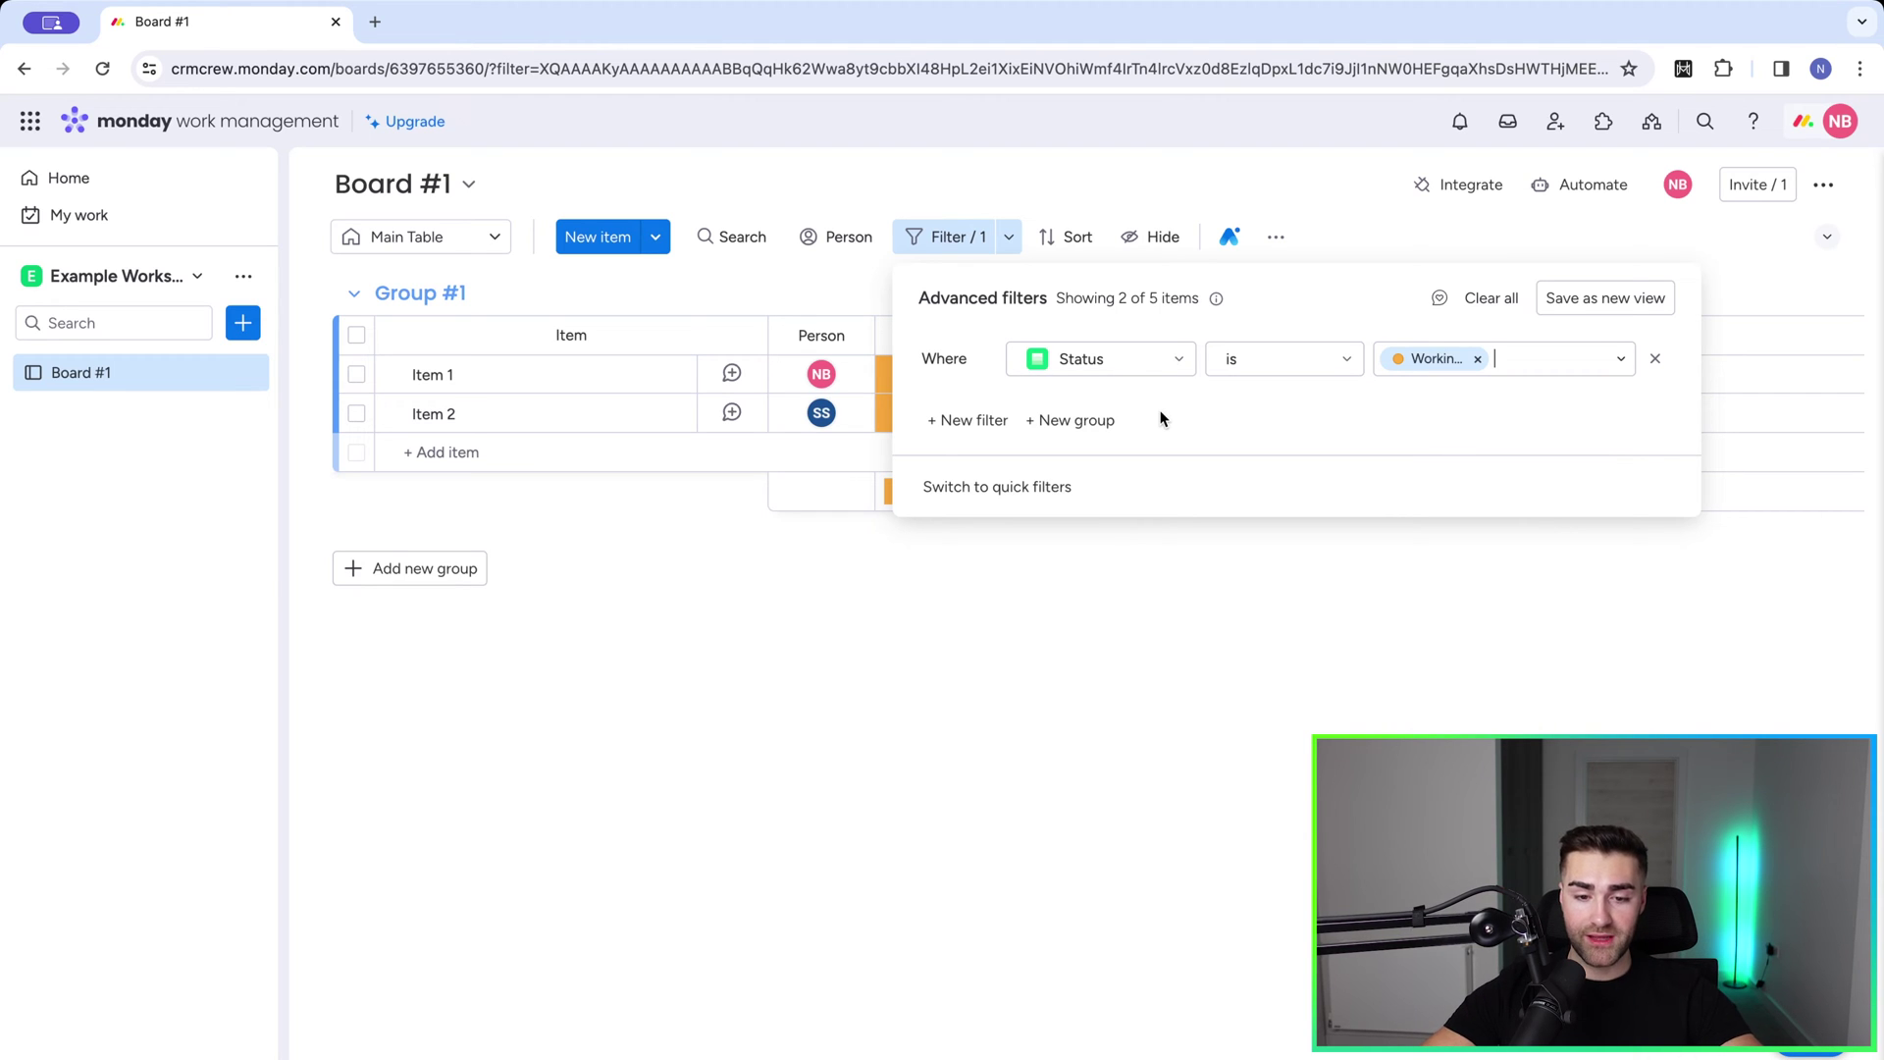
Step: Change the filter condition to Status is not Working on it
{"action": "left_click", "coordinate": [1265, 369]}
{"action": "left_click", "coordinate": [1248, 440]}
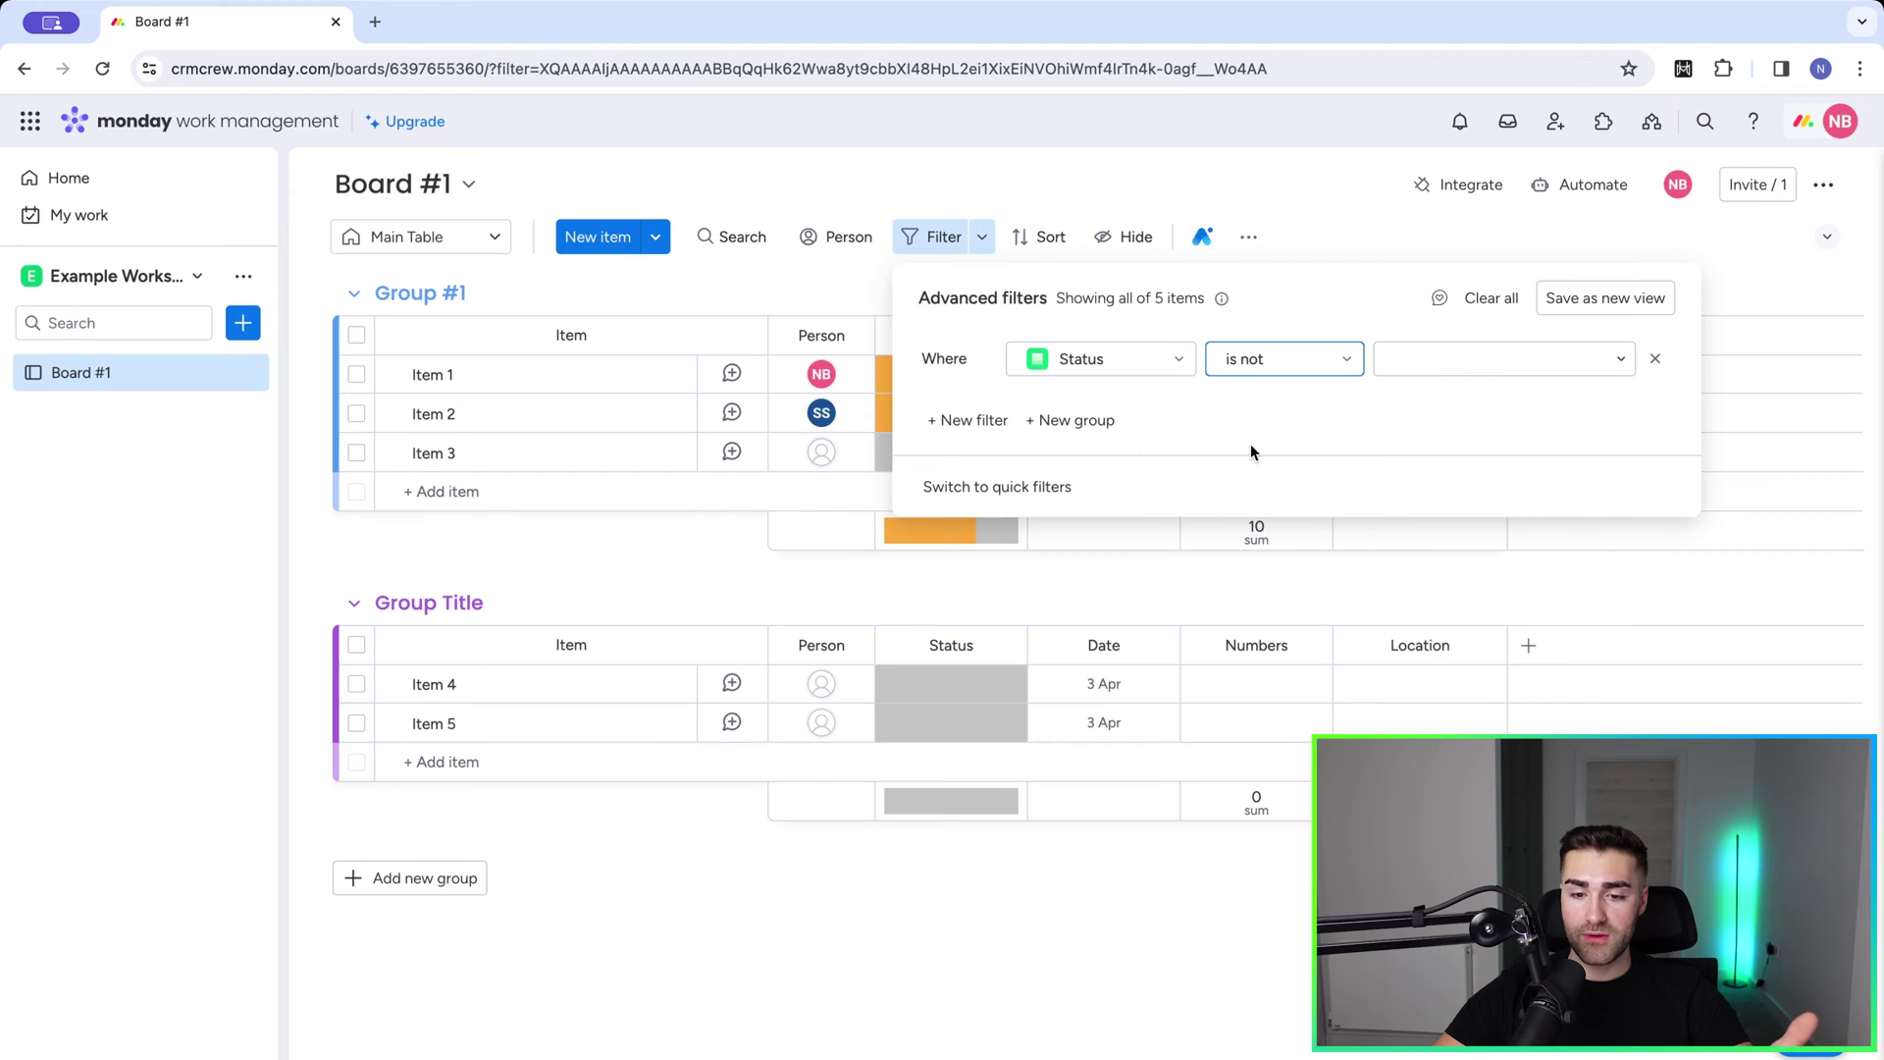
{"action": "left_click", "coordinate": [1457, 361]}
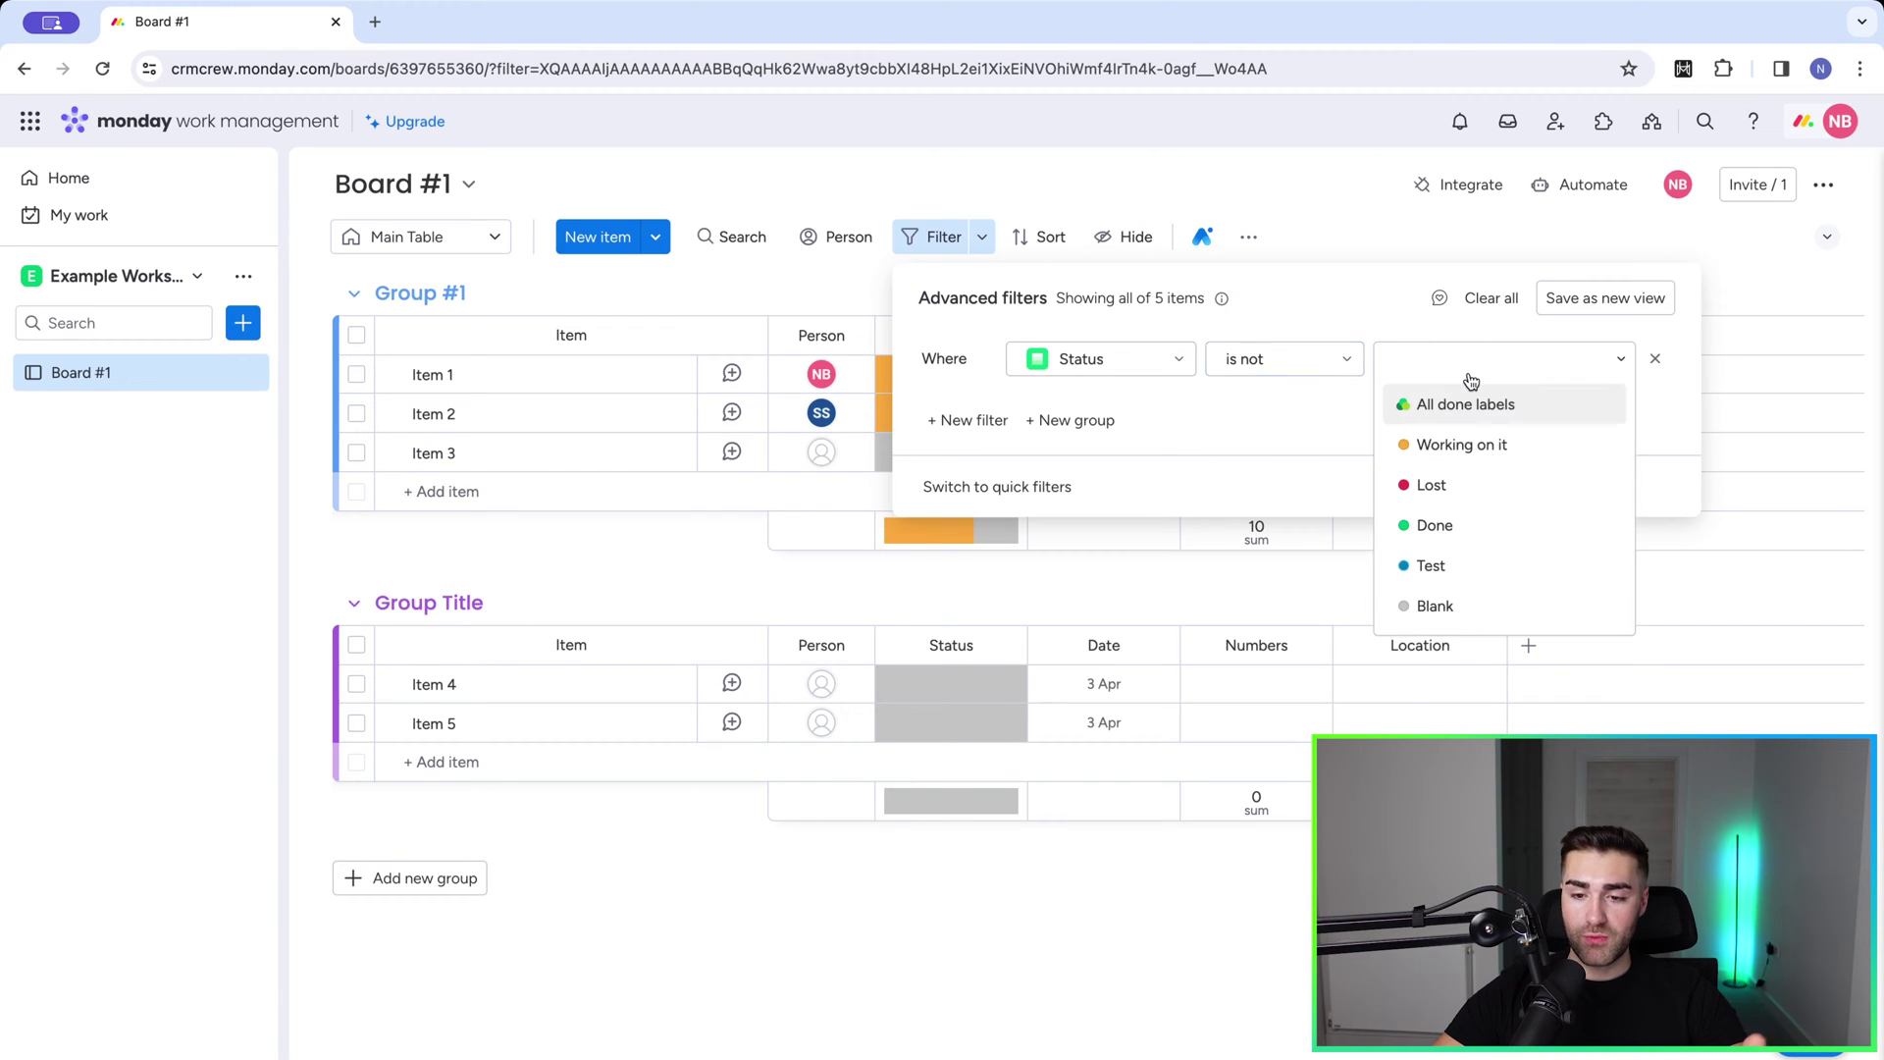
{"action": "left_click", "coordinate": [1448, 449]}
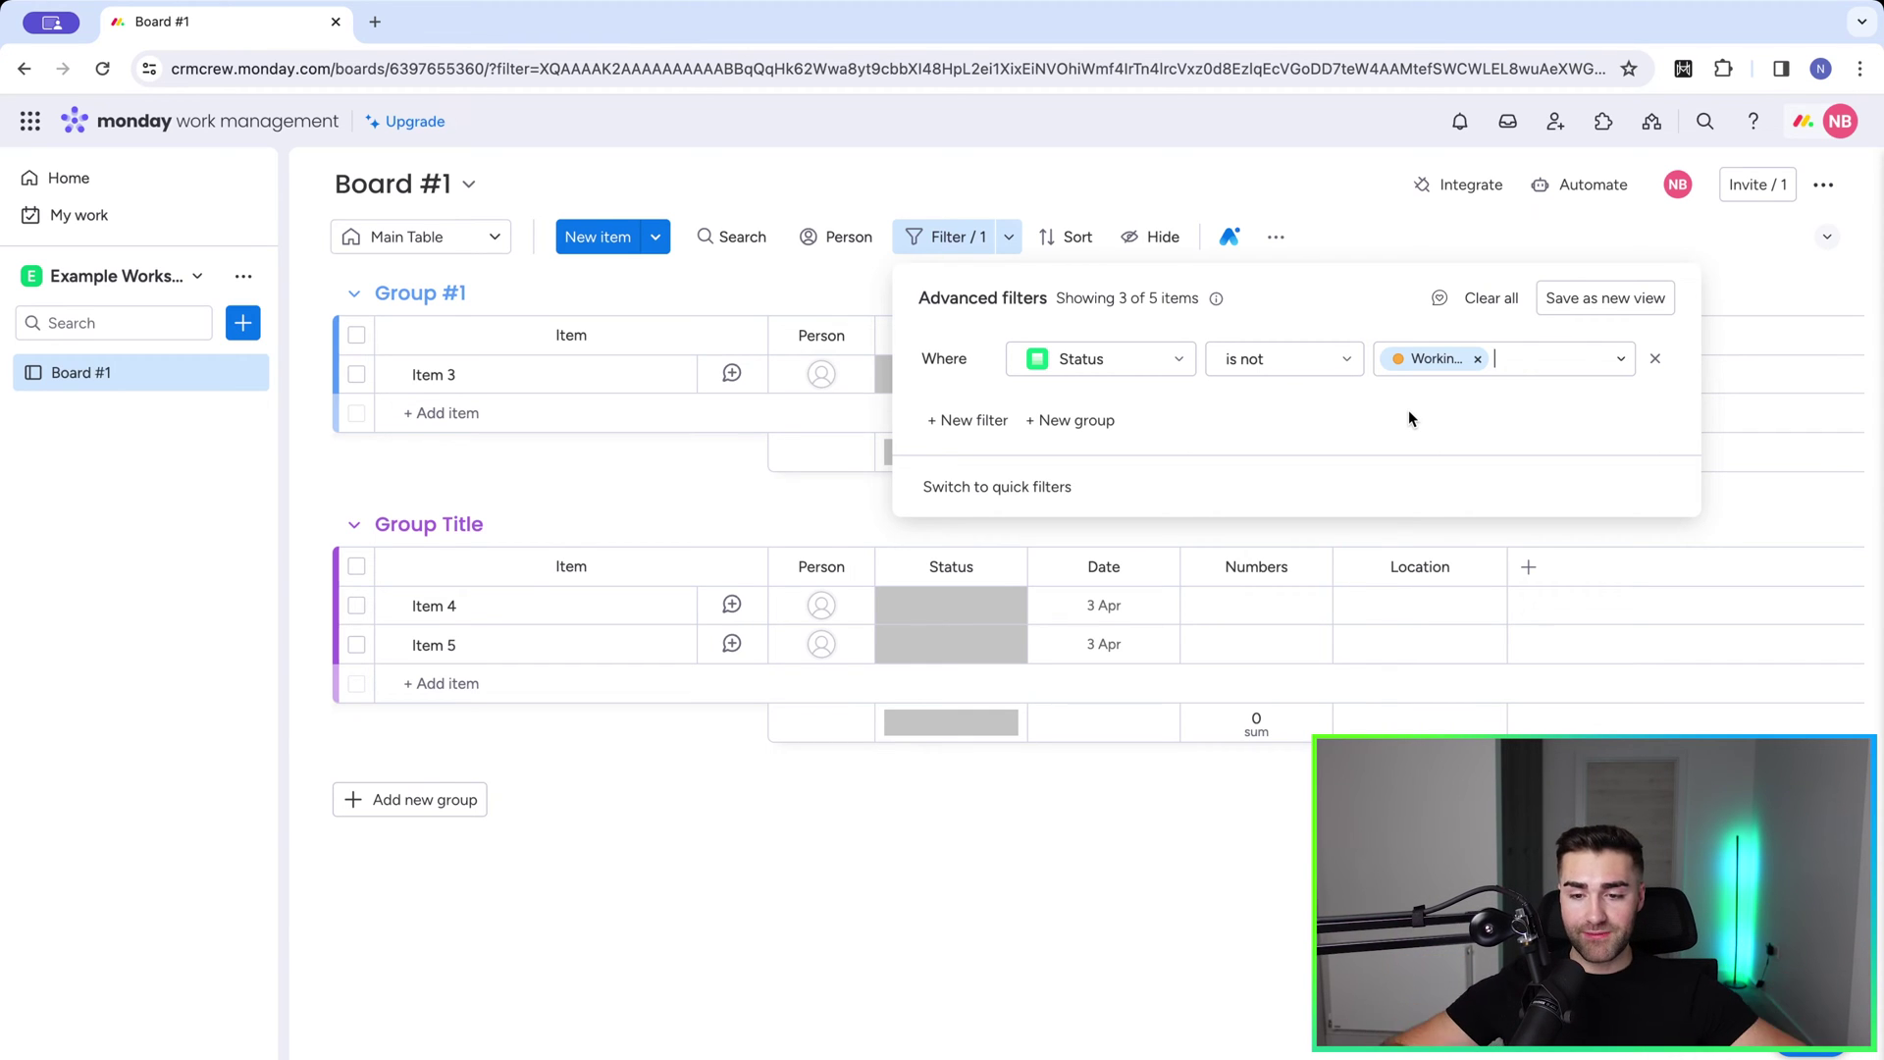
Step: Change the filter condition to Date in the next 10 days
{"action": "left_click", "coordinate": [1070, 365]}
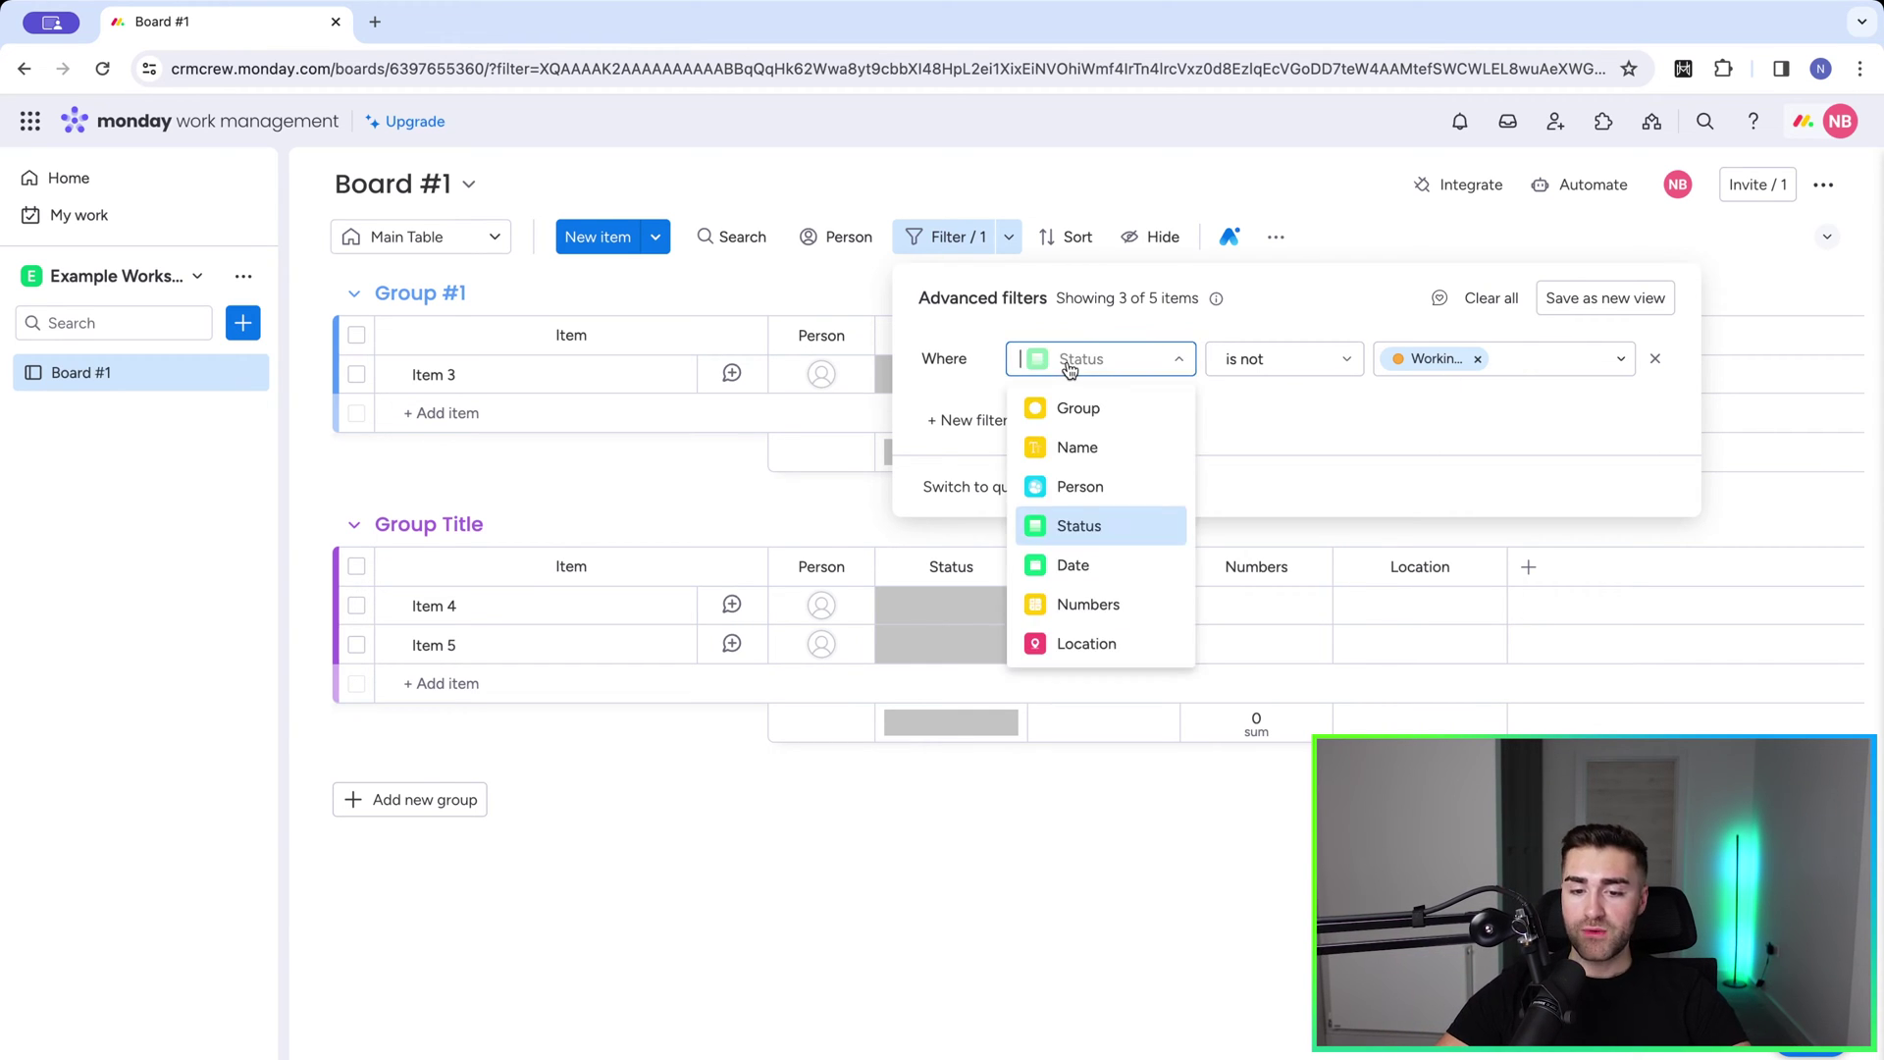
{"action": "left_click", "coordinate": [1062, 567]}
{"action": "left_click", "coordinate": [1266, 360]}
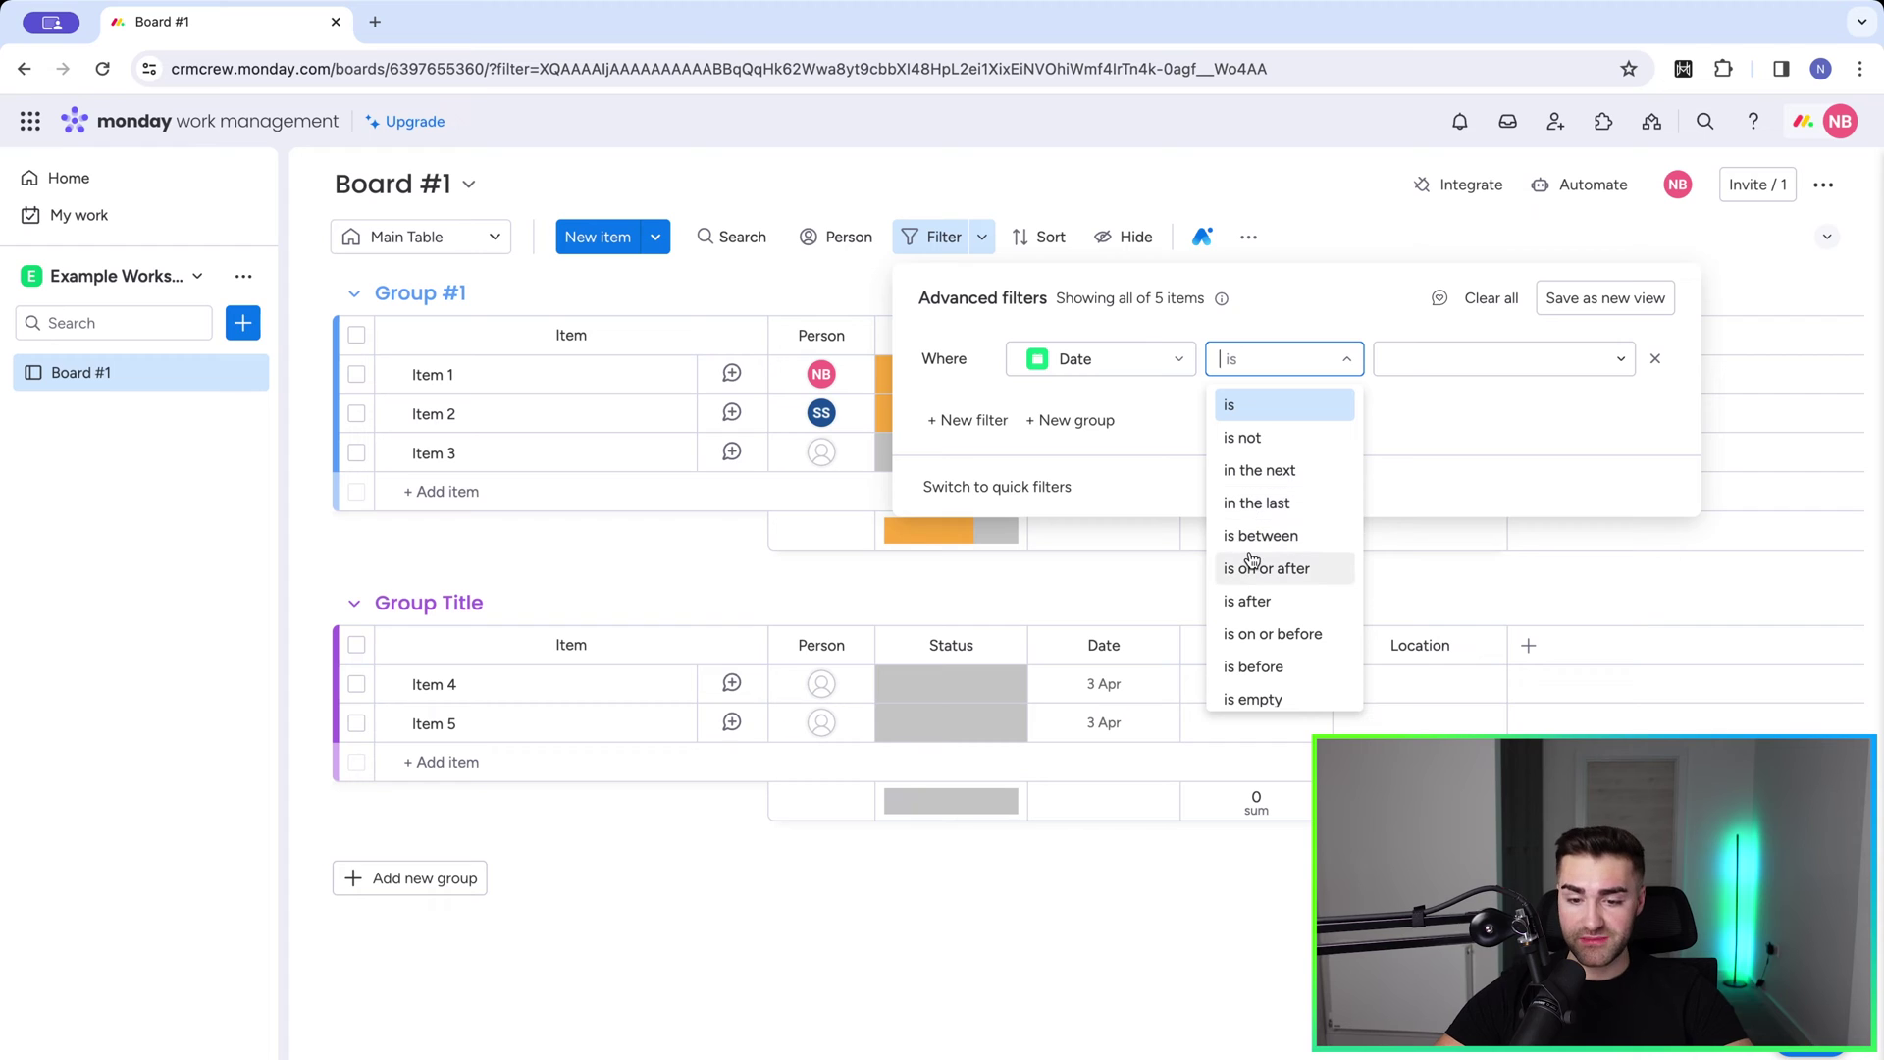
{"action": "scroll", "coordinate": [1289, 572], "scroll_direction": "down", "scroll_amount": 1}
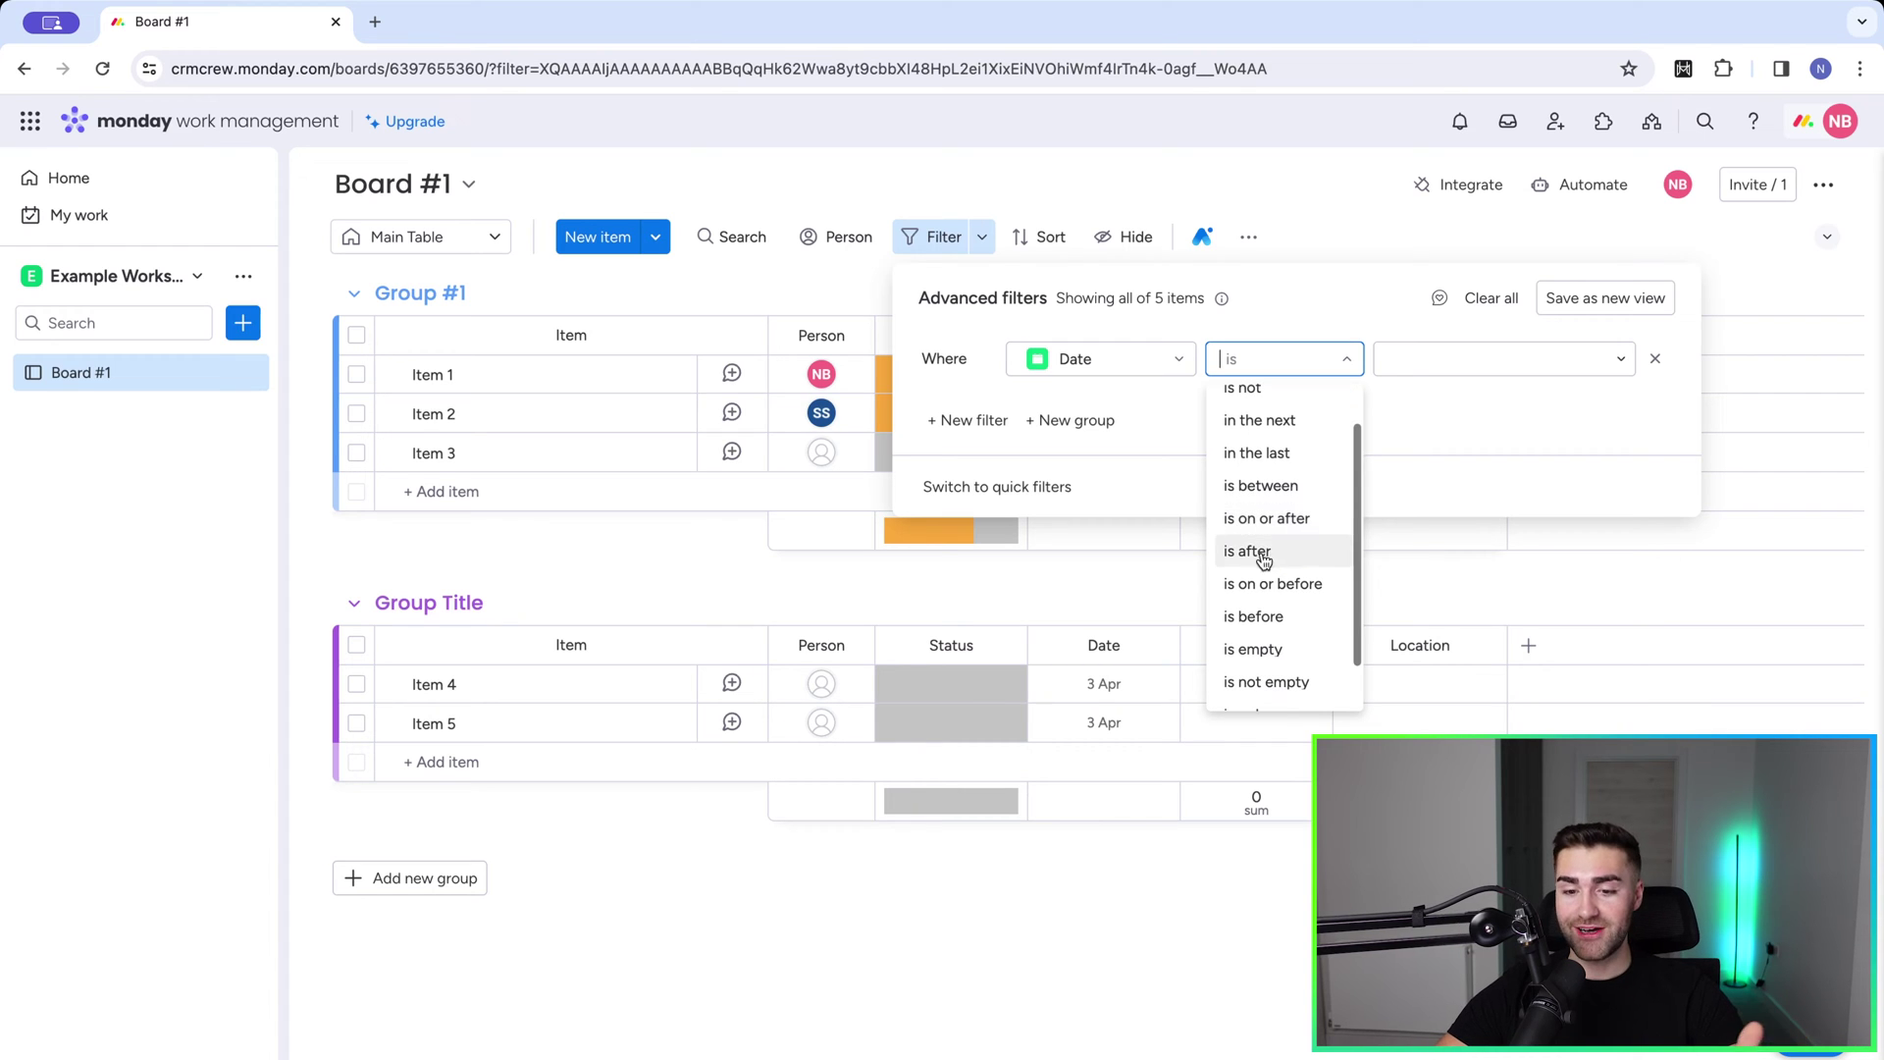
{"action": "scroll", "coordinate": [1276, 589], "scroll_direction": "down", "scroll_amount": 1}
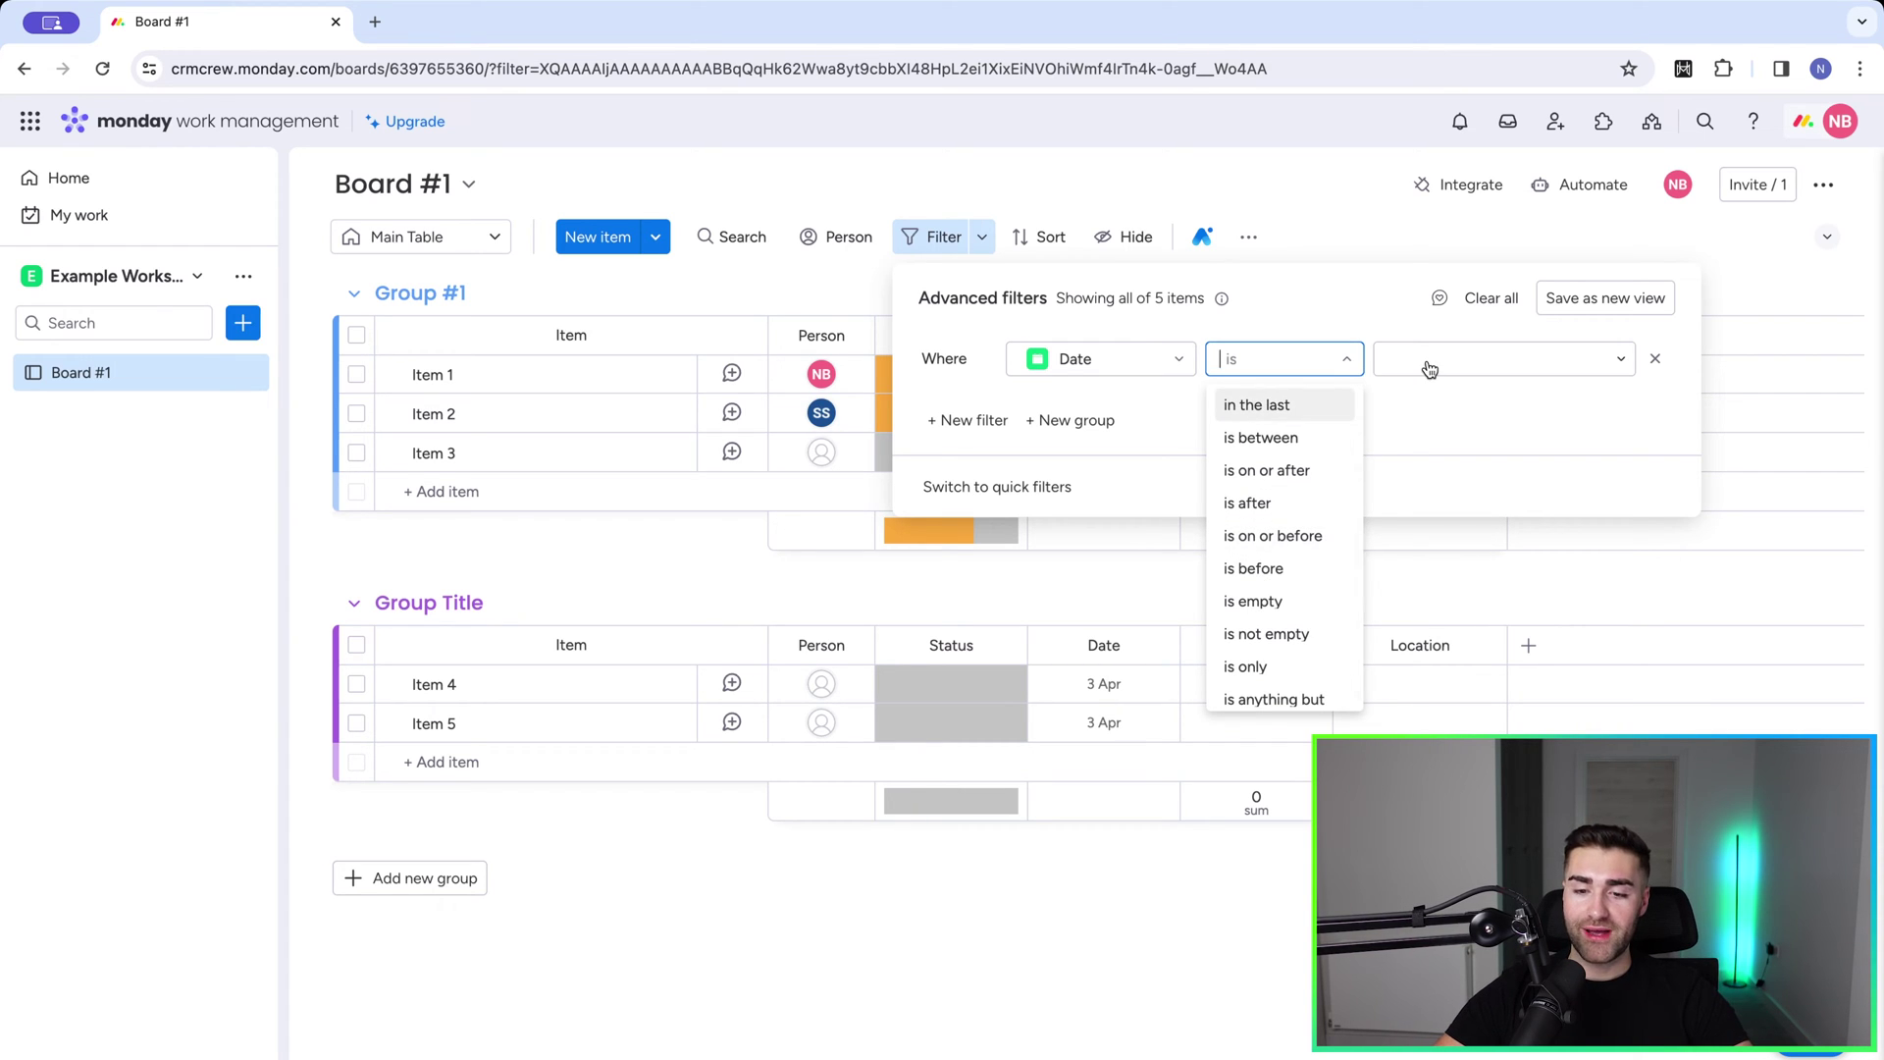
{"action": "scroll", "coordinate": [1239, 441], "scroll_direction": "up", "scroll_amount": 2}
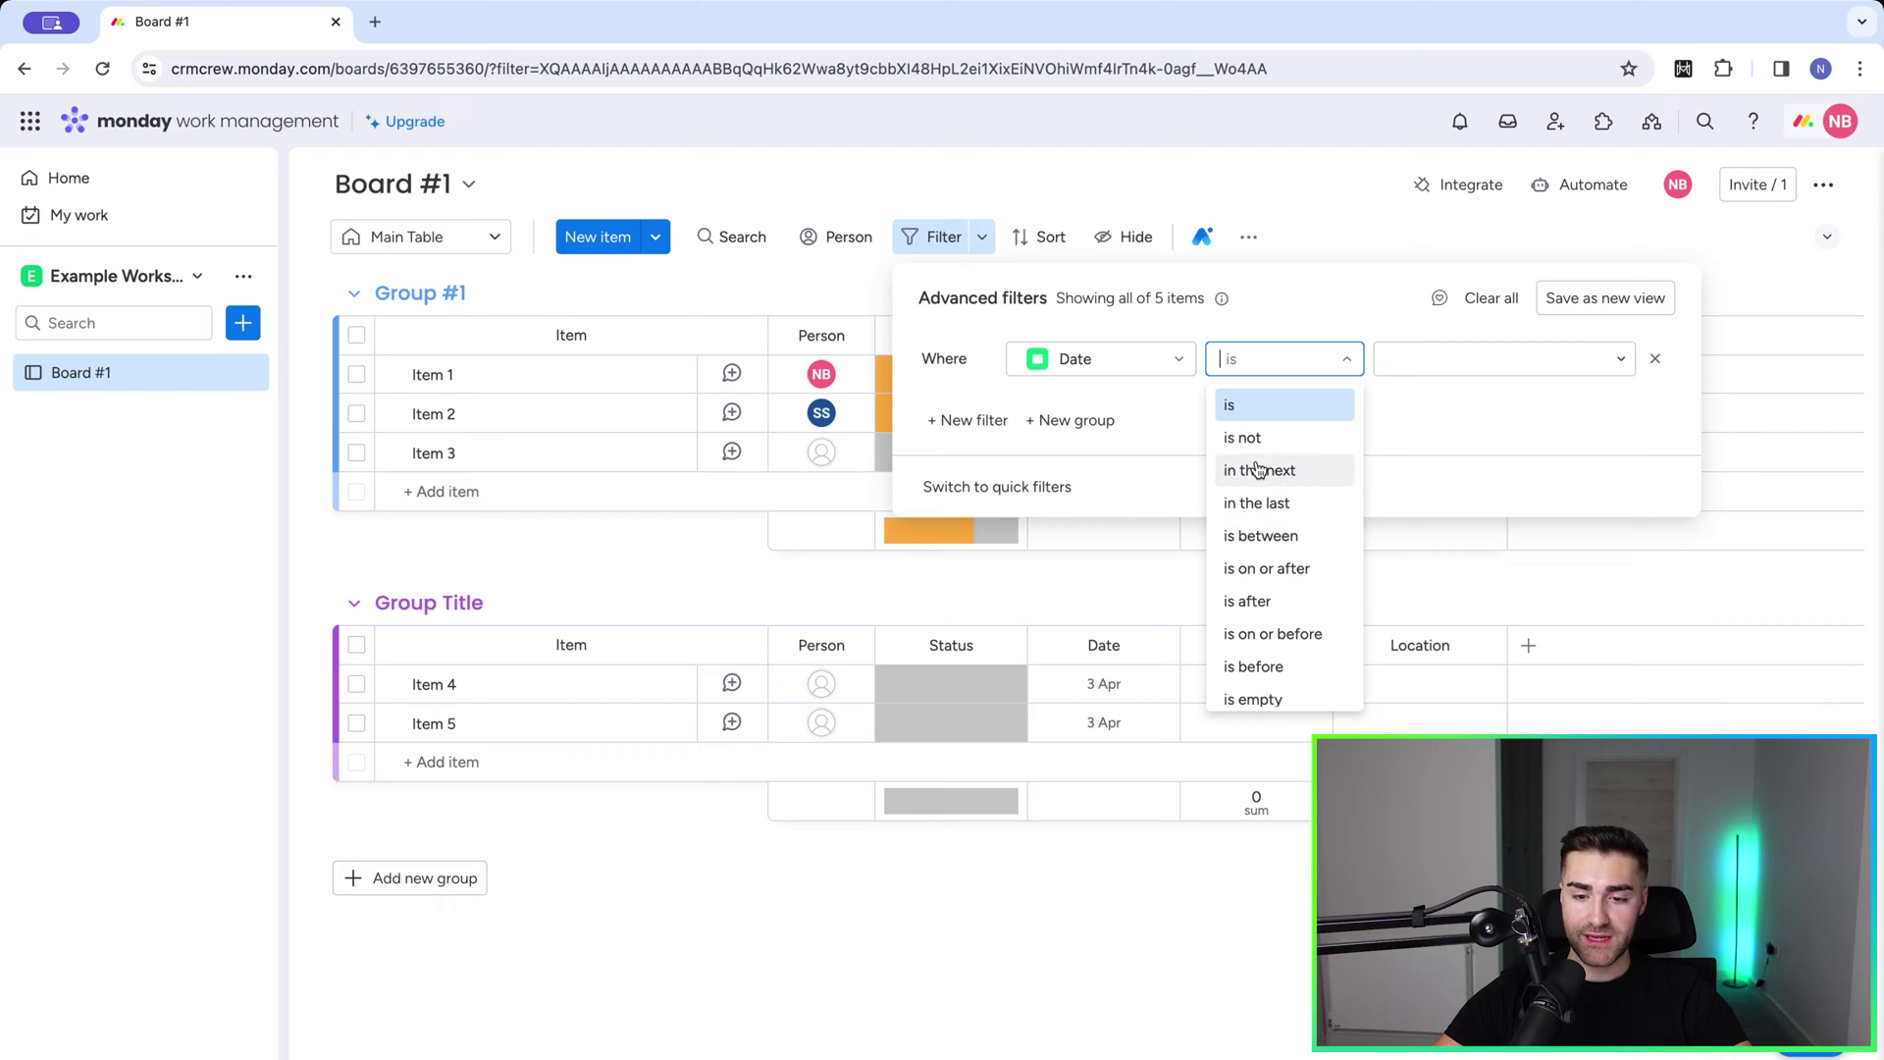
{"action": "left_click", "coordinate": [1259, 471]}
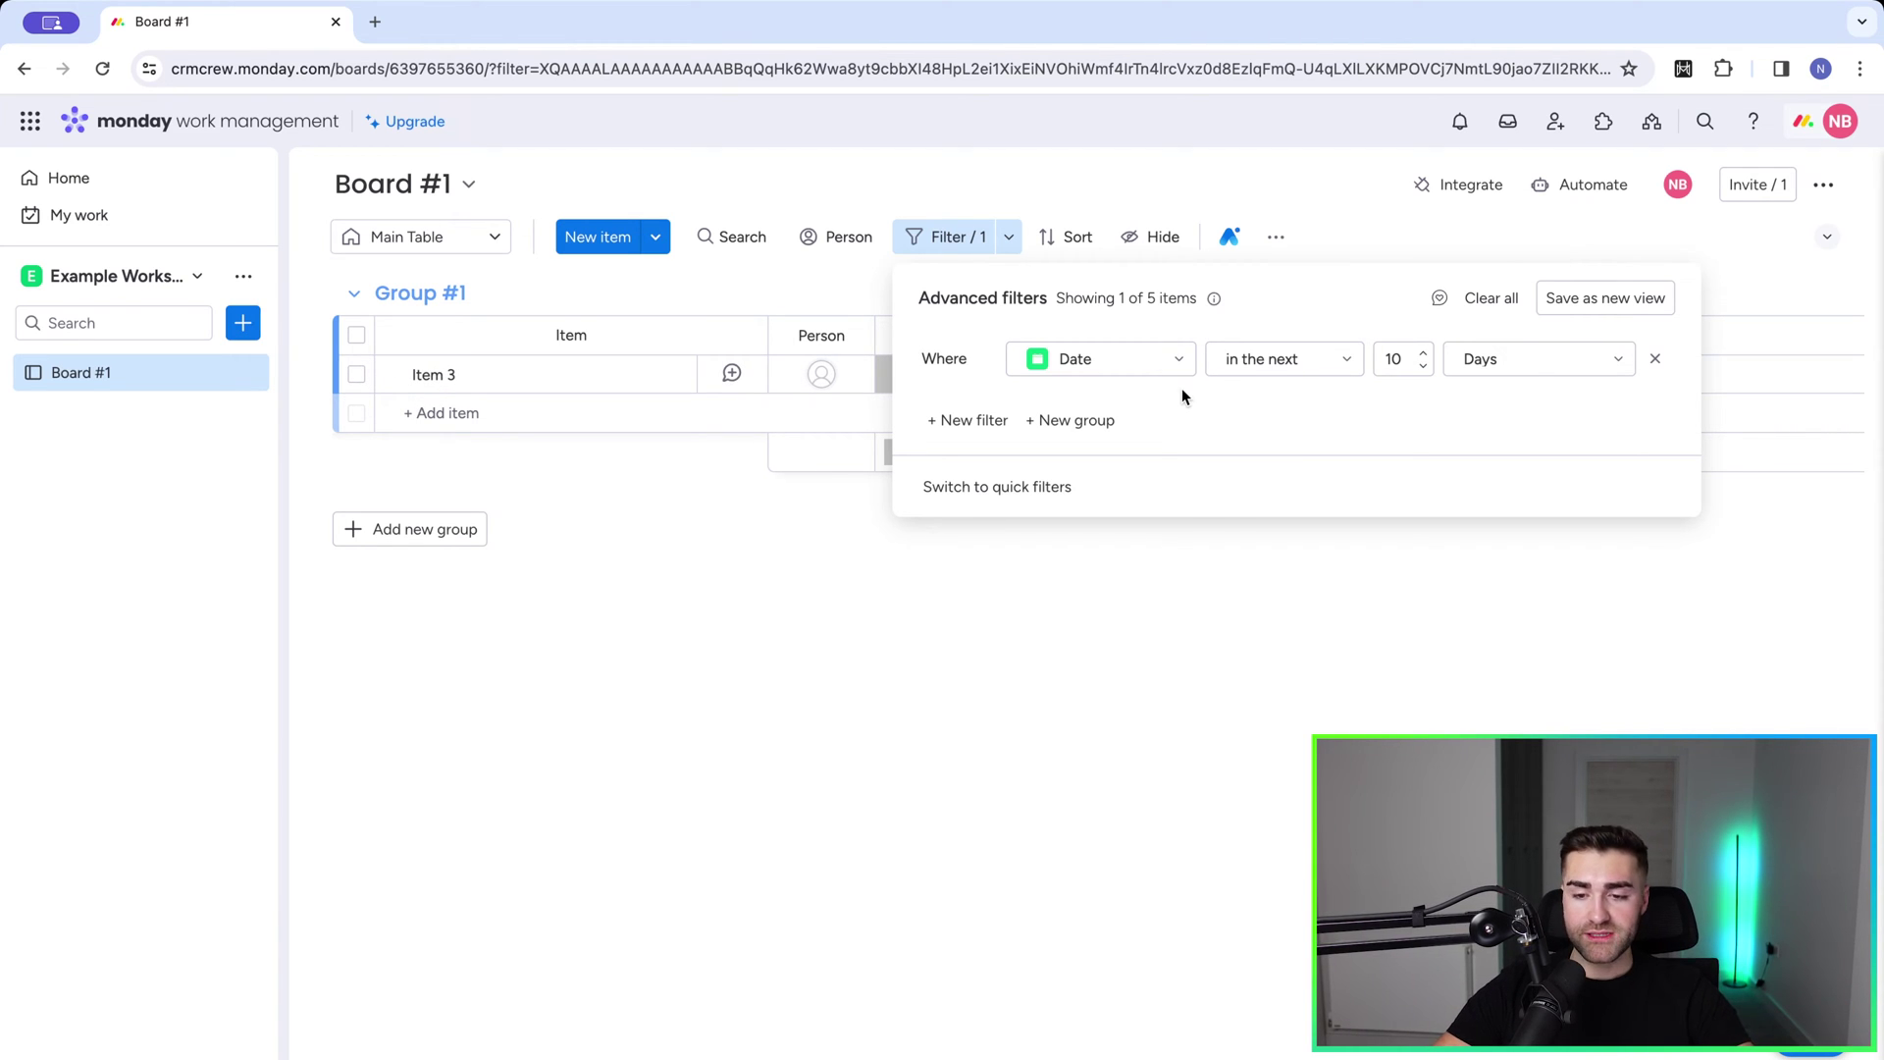
Step: Change the filter condition to Group is Group #1
{"action": "left_click", "coordinate": [1103, 365]}
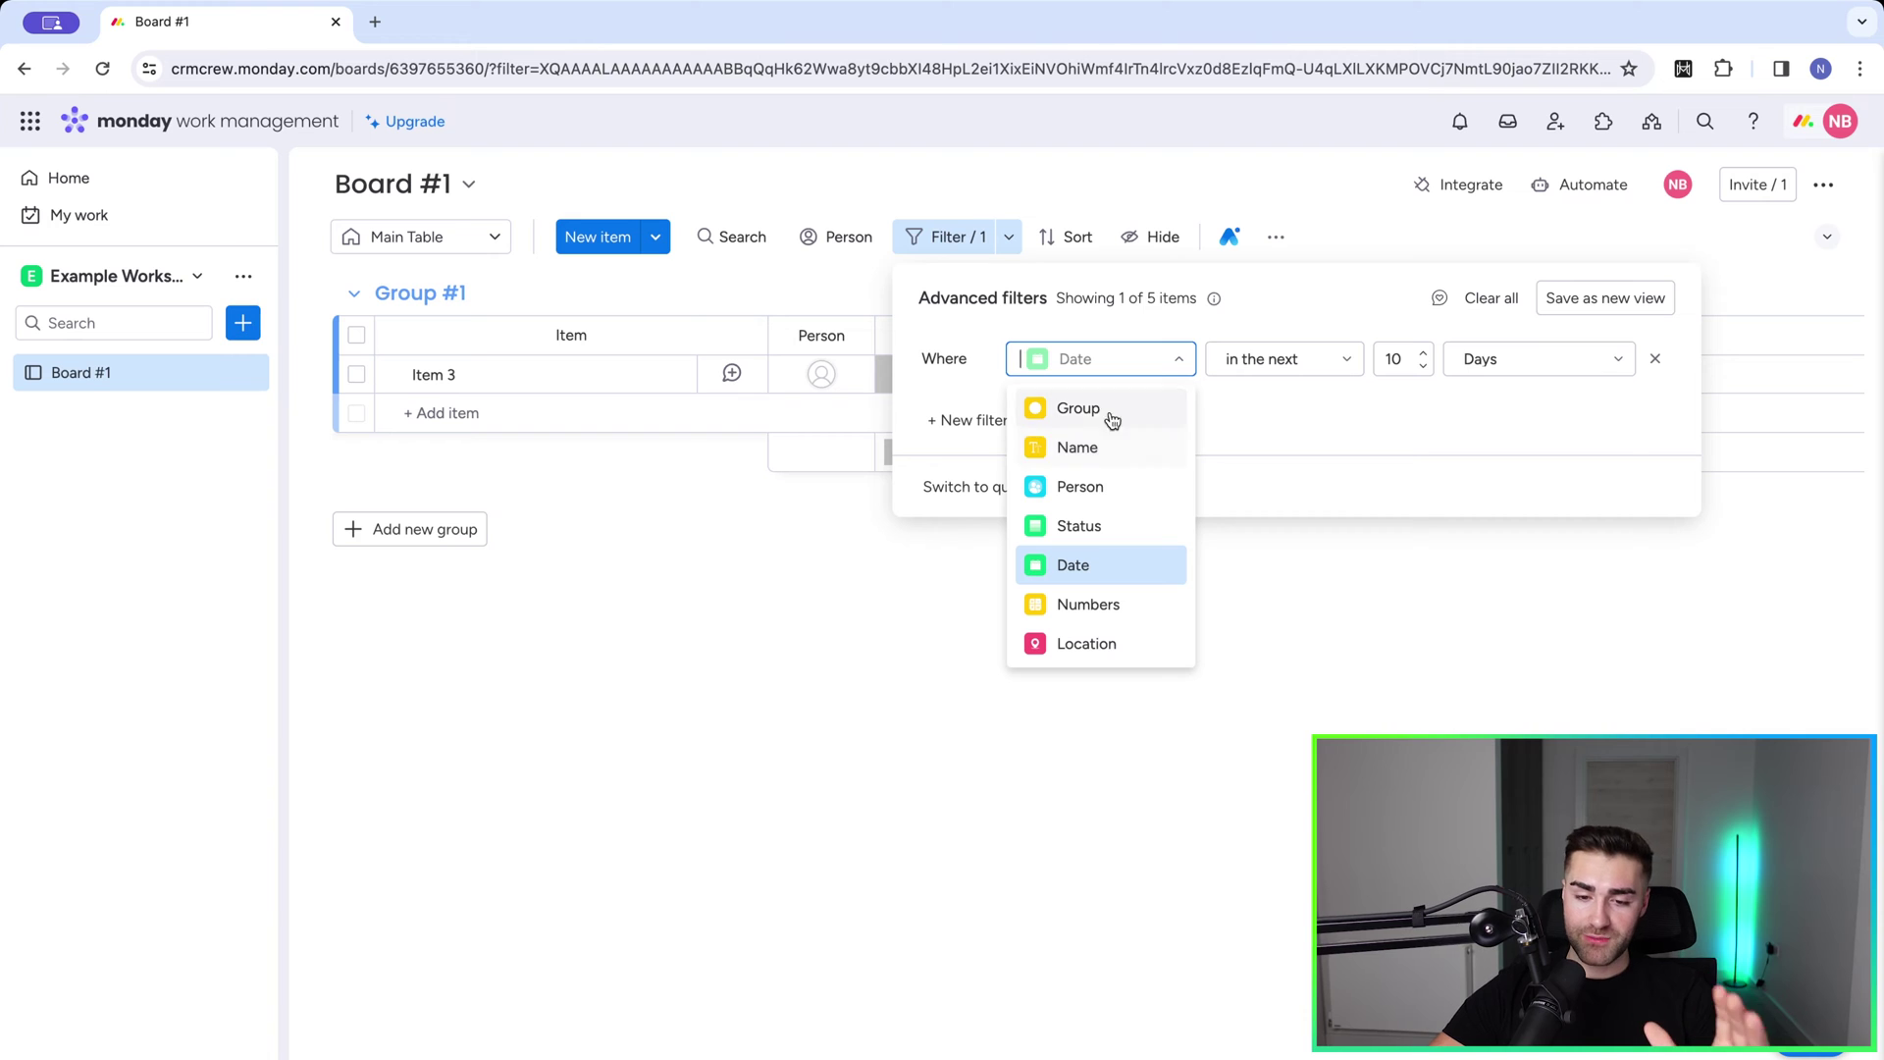
{"action": "left_click", "coordinate": [1279, 422]}
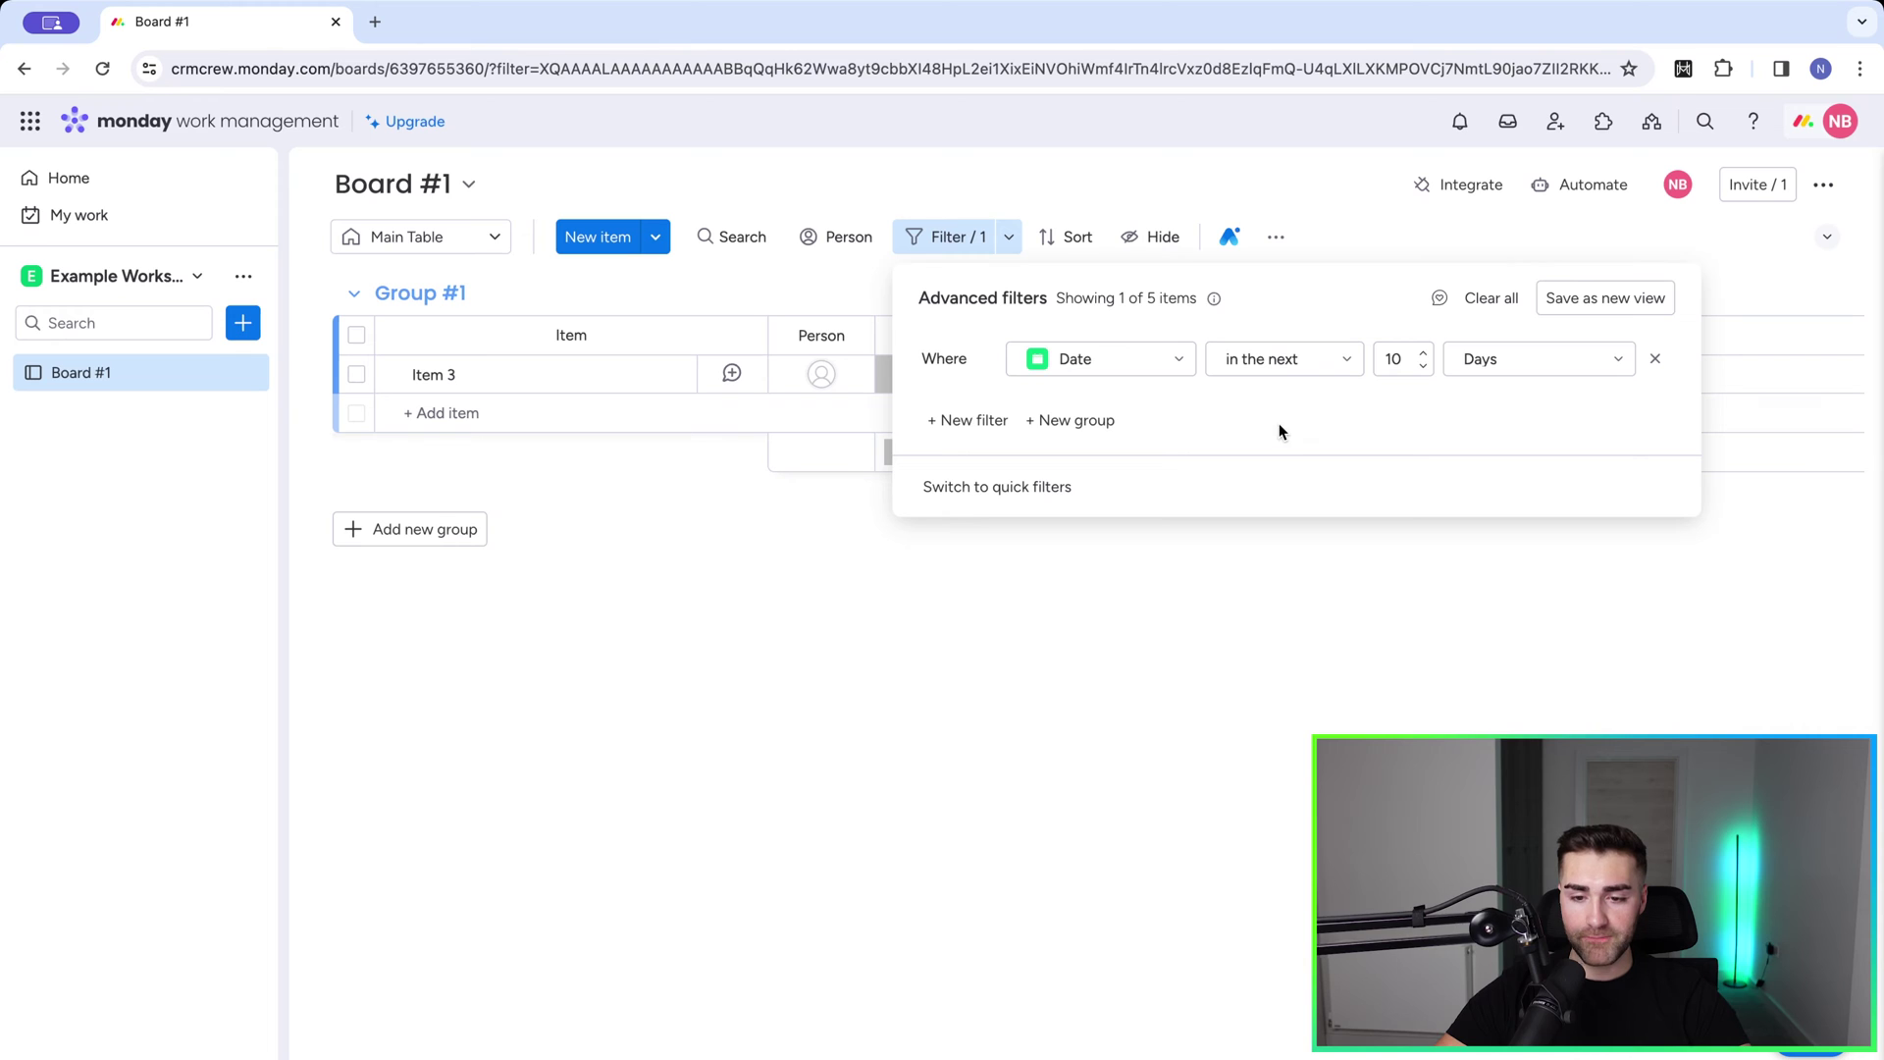
{"action": "left_click", "coordinate": [1059, 371]}
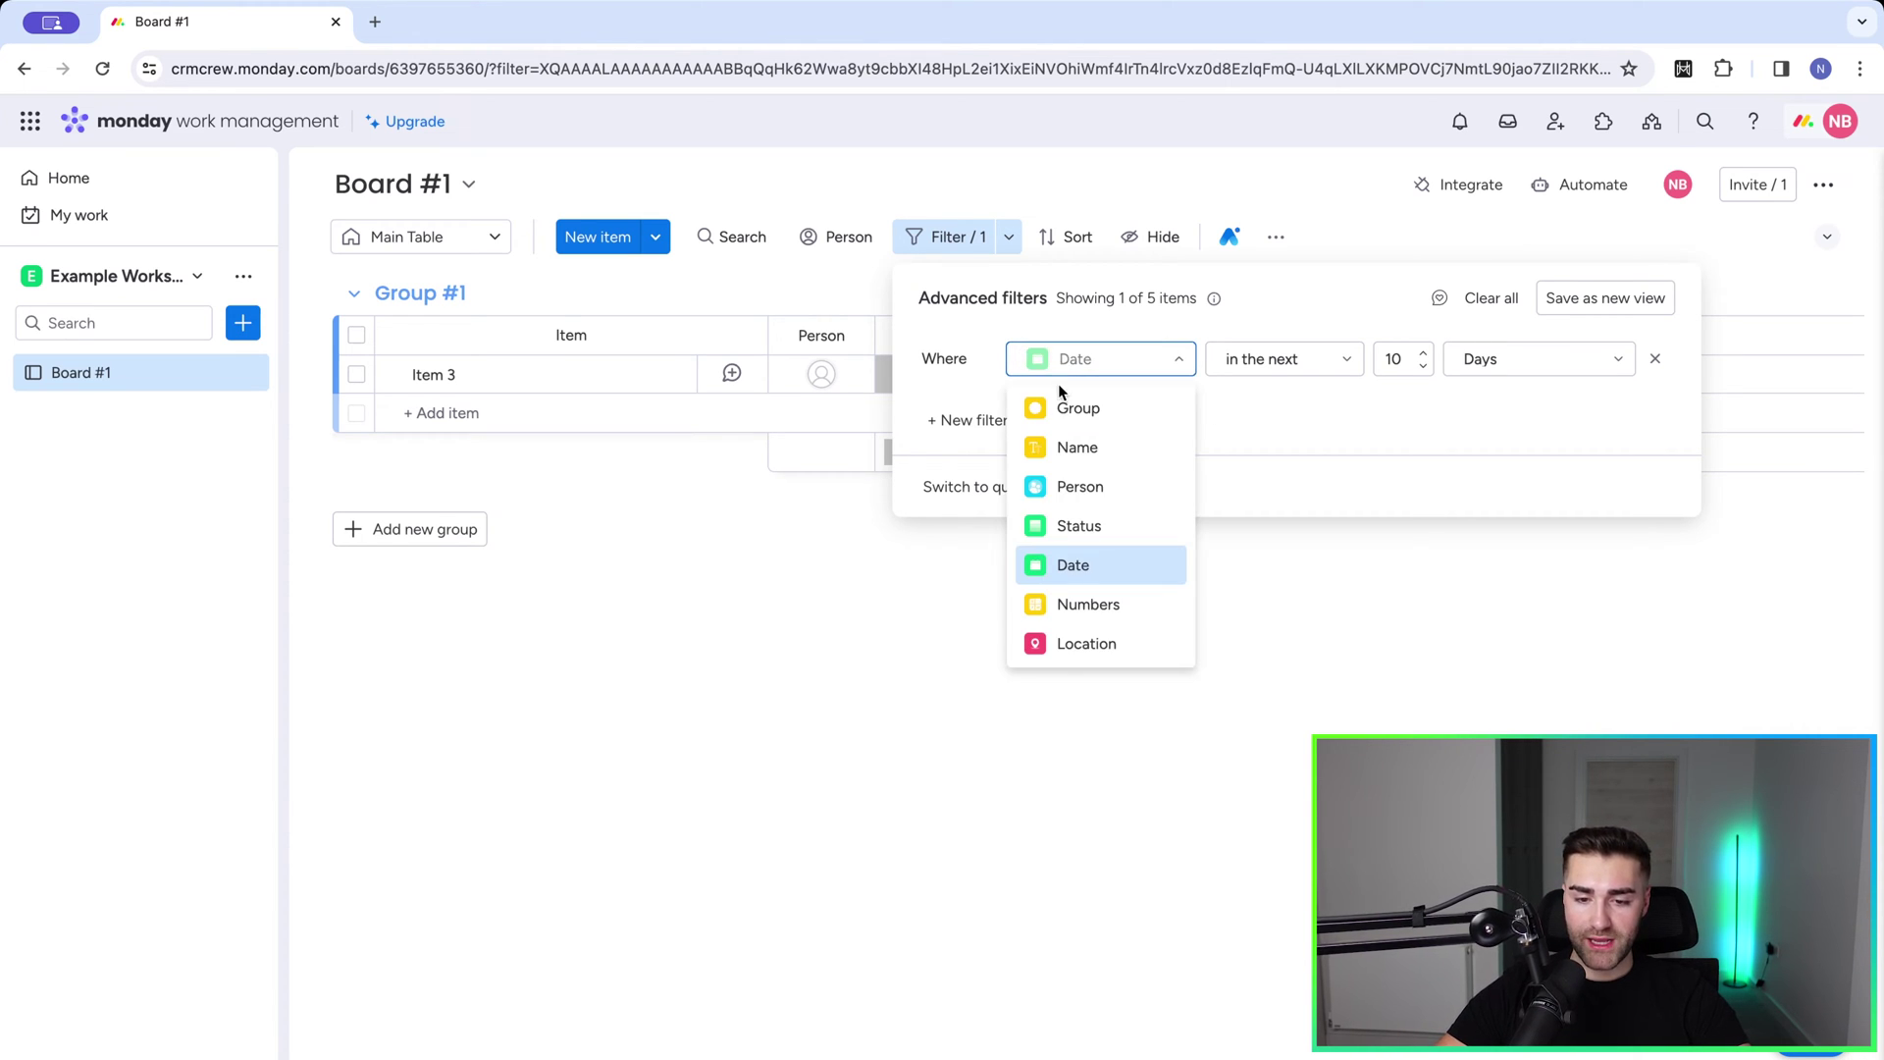
{"action": "left_click", "coordinate": [1062, 406]}
{"action": "left_click", "coordinate": [1526, 365]}
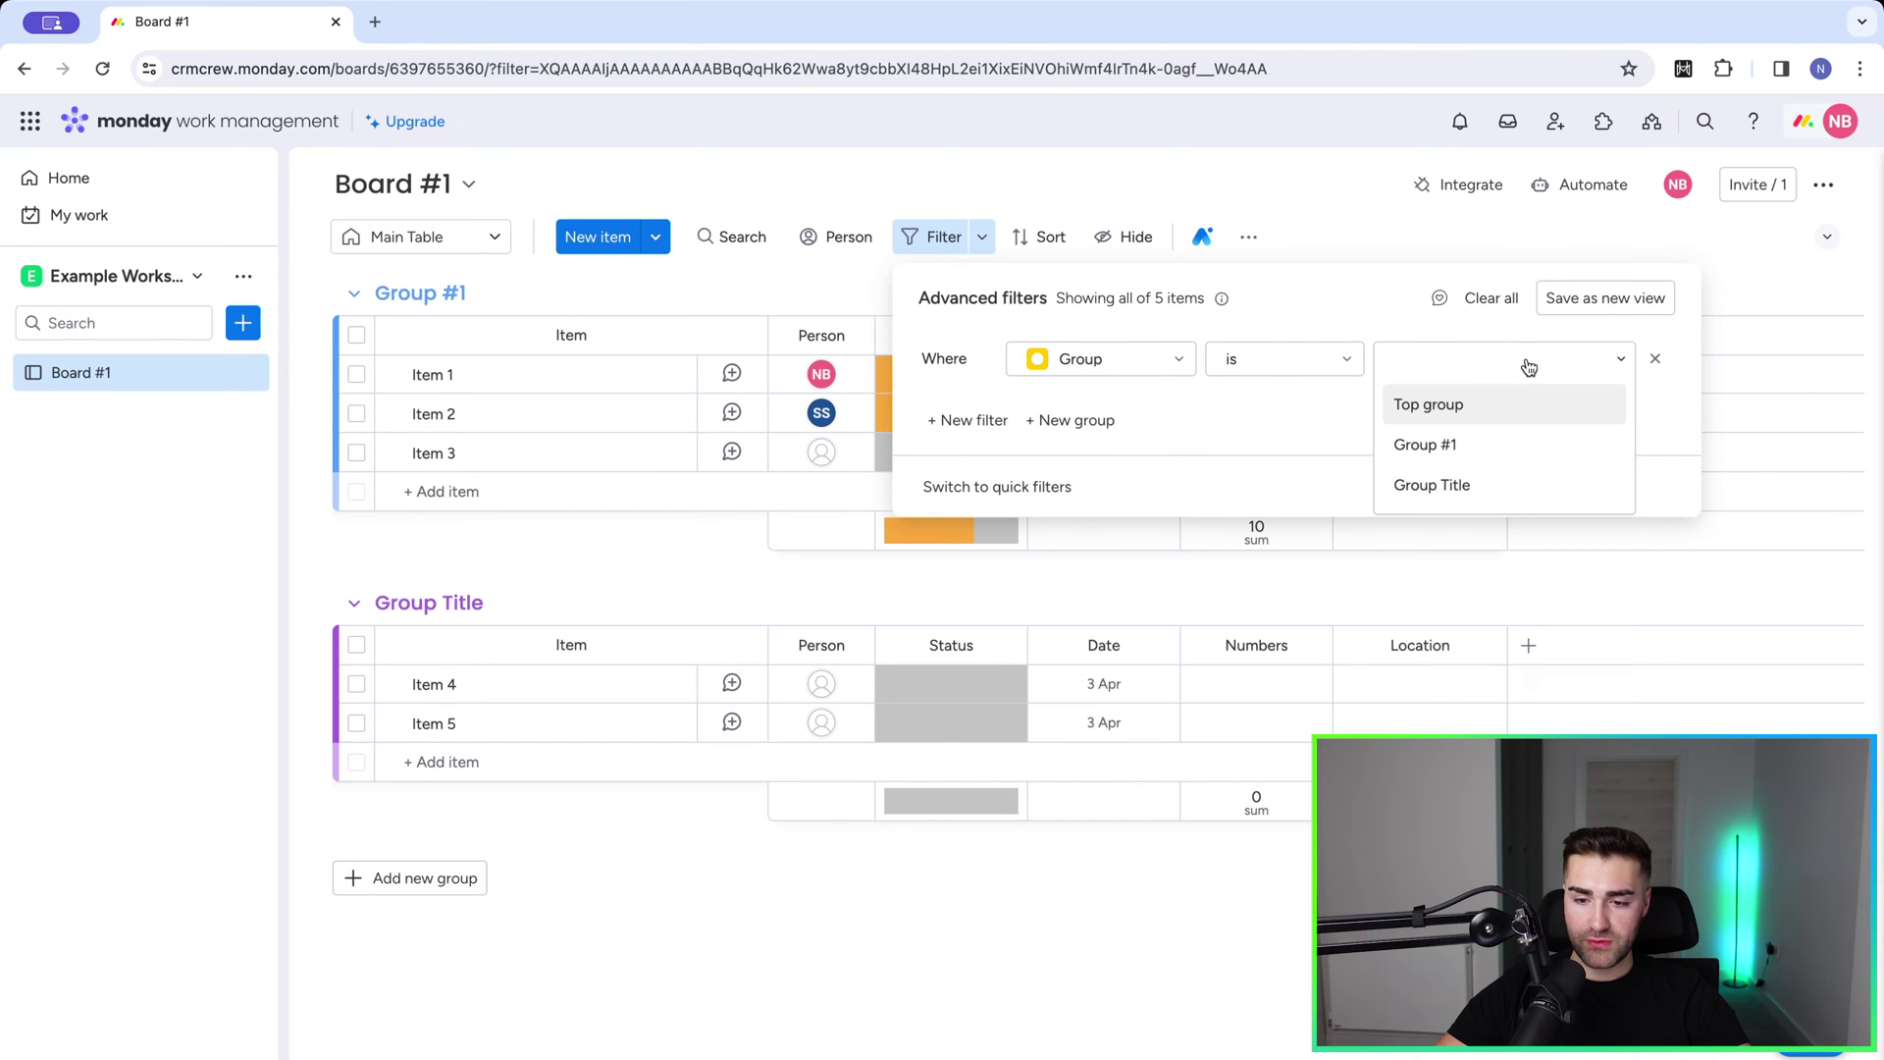
{"action": "left_click", "coordinate": [1463, 444]}
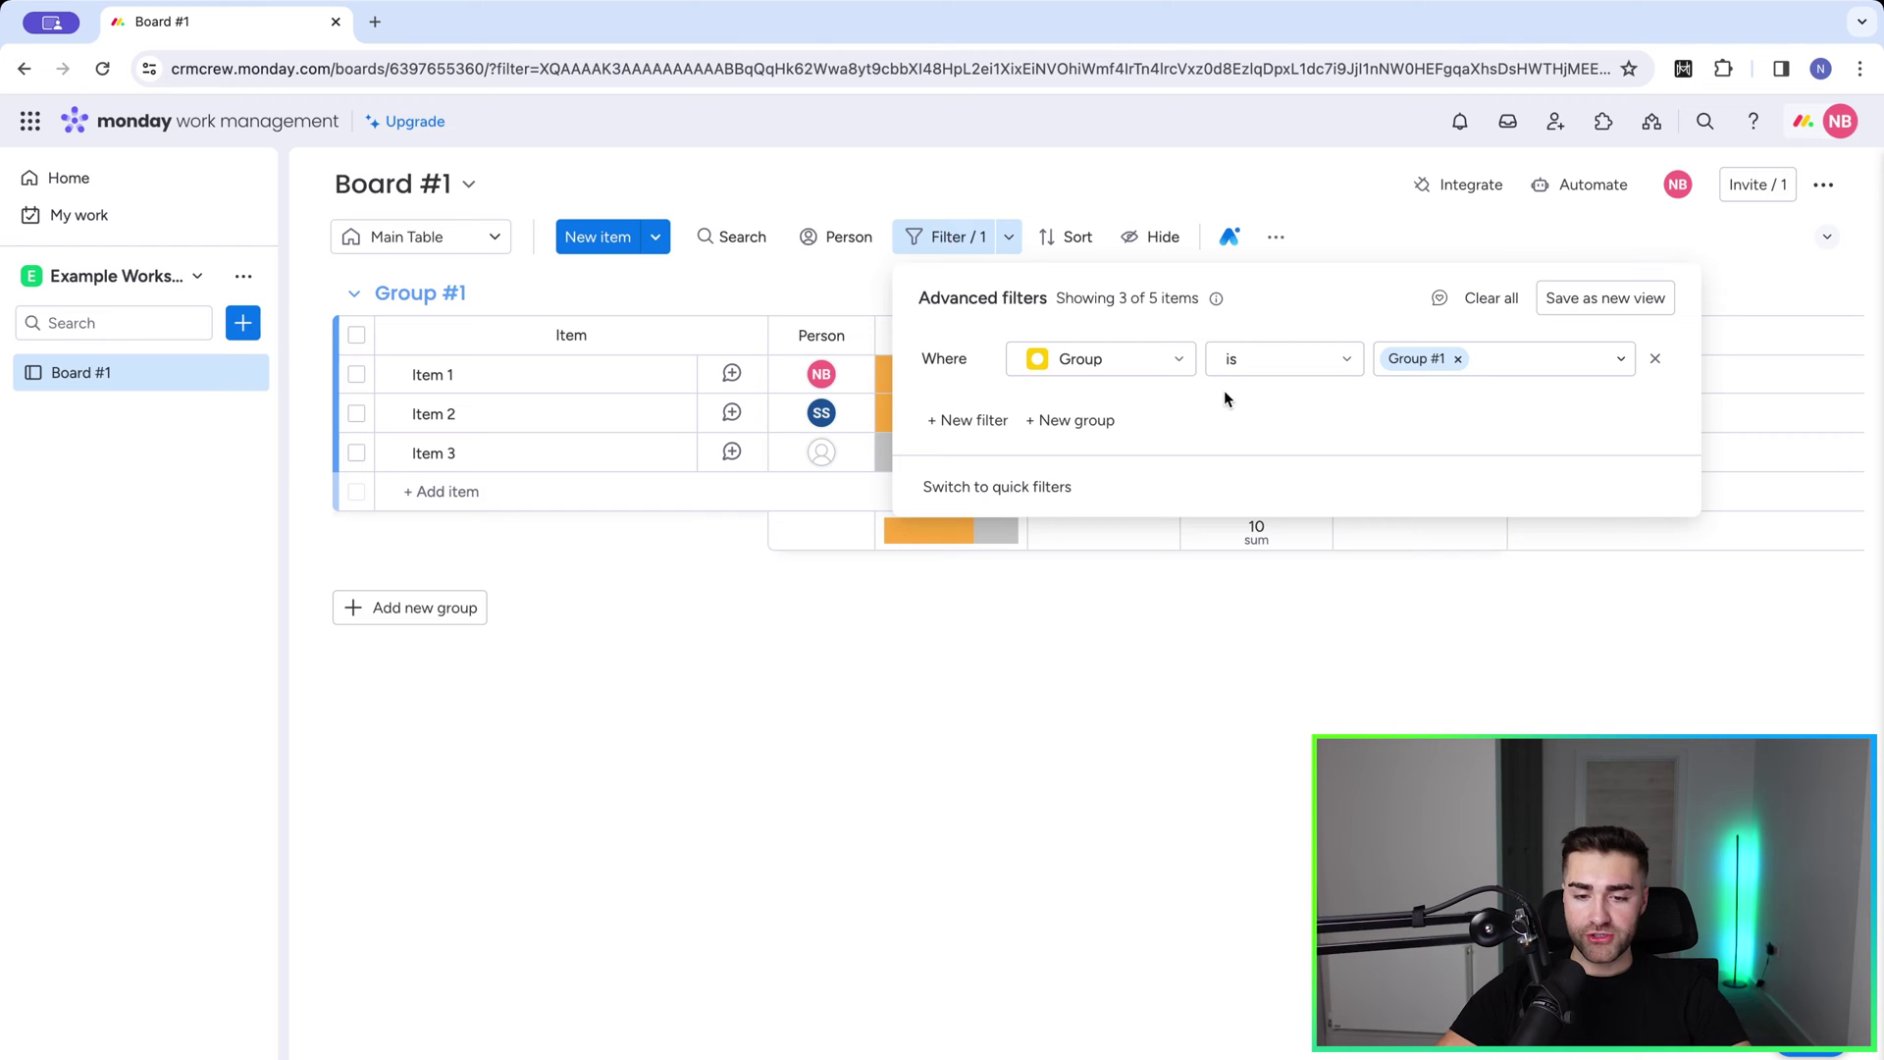
Step: Add a second filter condition joined by And, set to Status is Working on it
{"action": "left_click", "coordinate": [955, 424]}
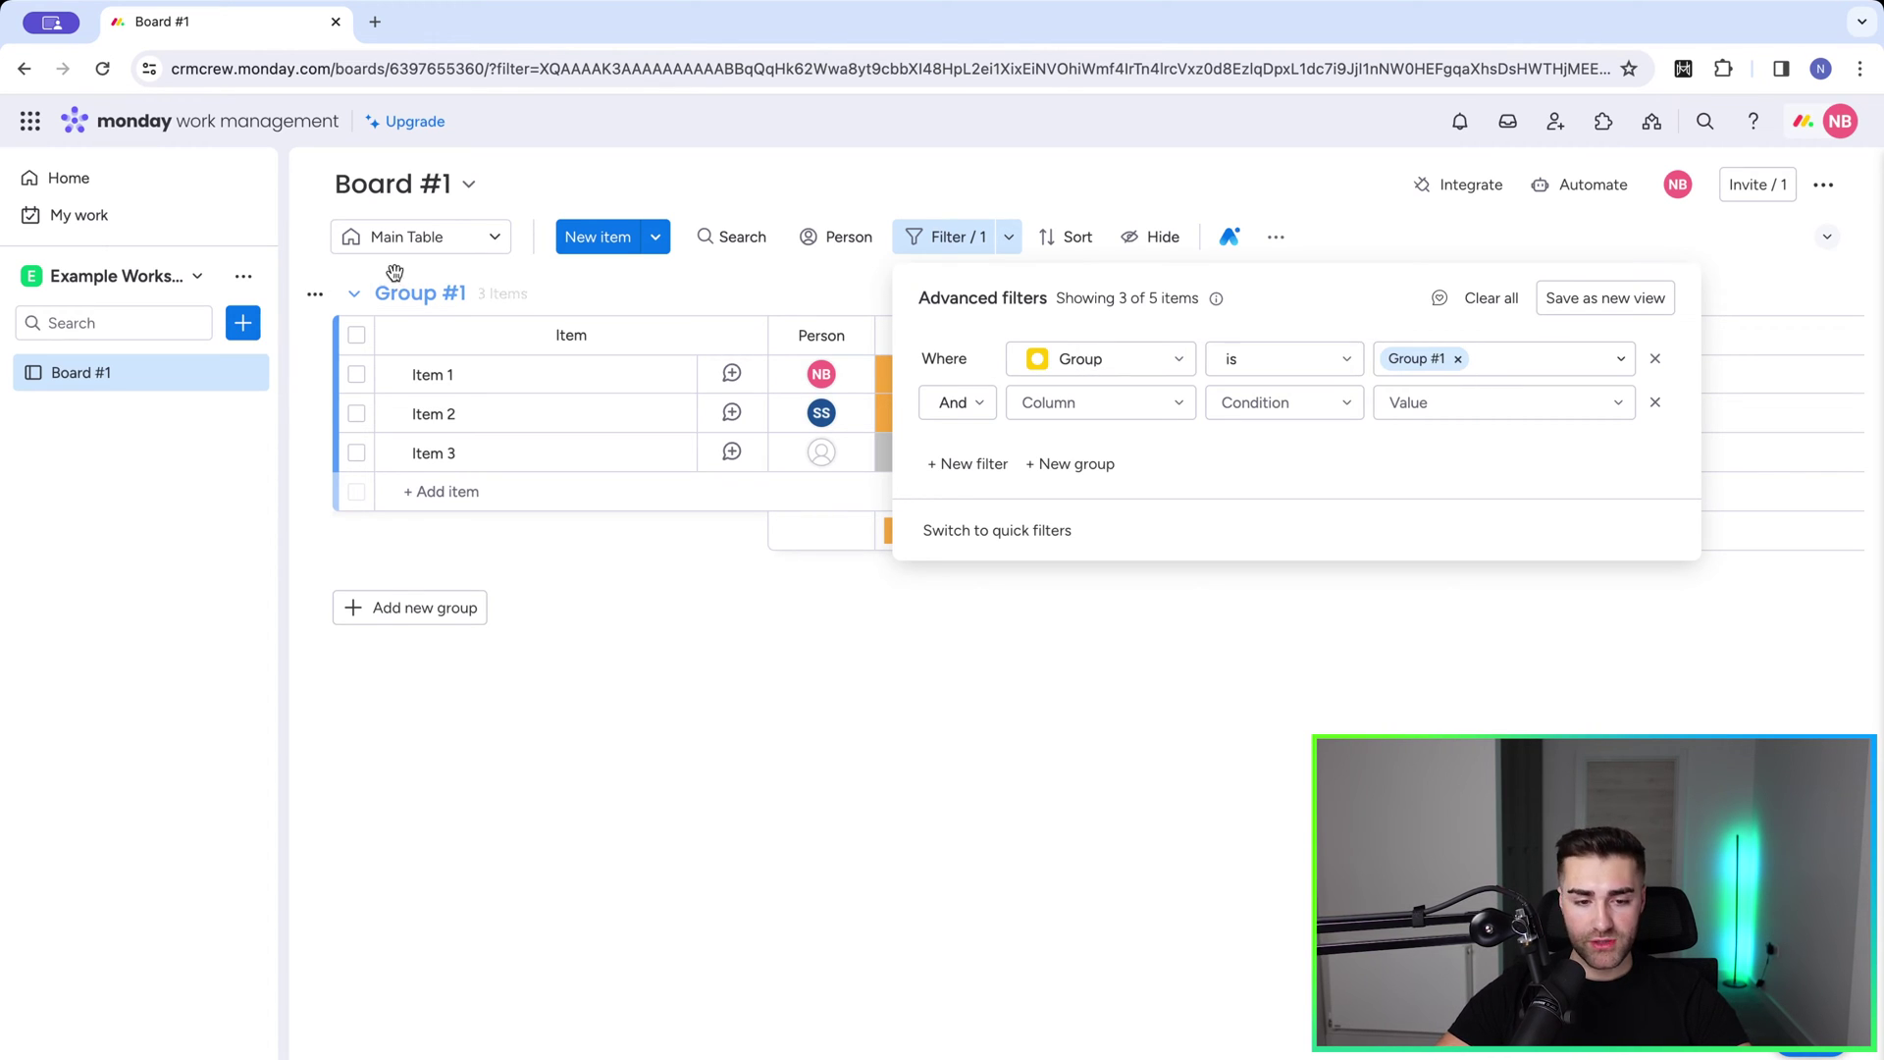
{"action": "left_click", "coordinate": [962, 409]}
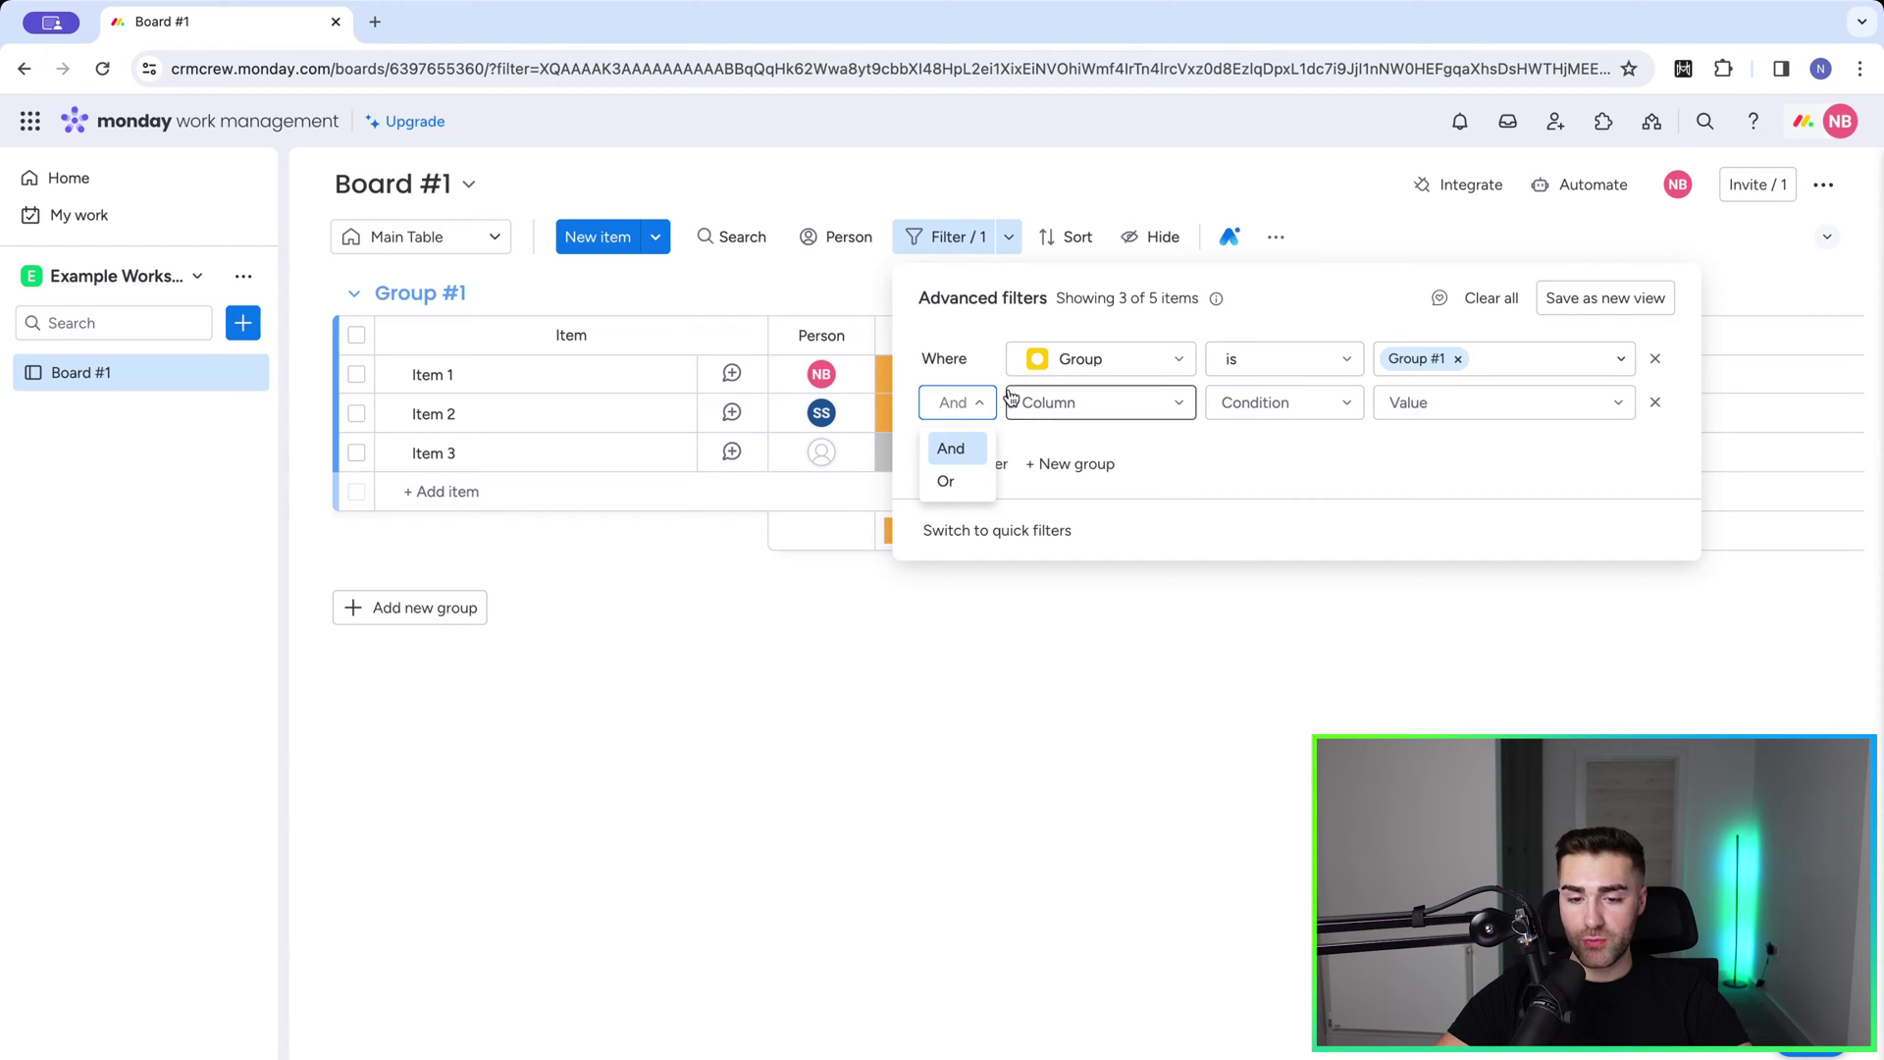
{"action": "left_click", "coordinate": [1048, 403]}
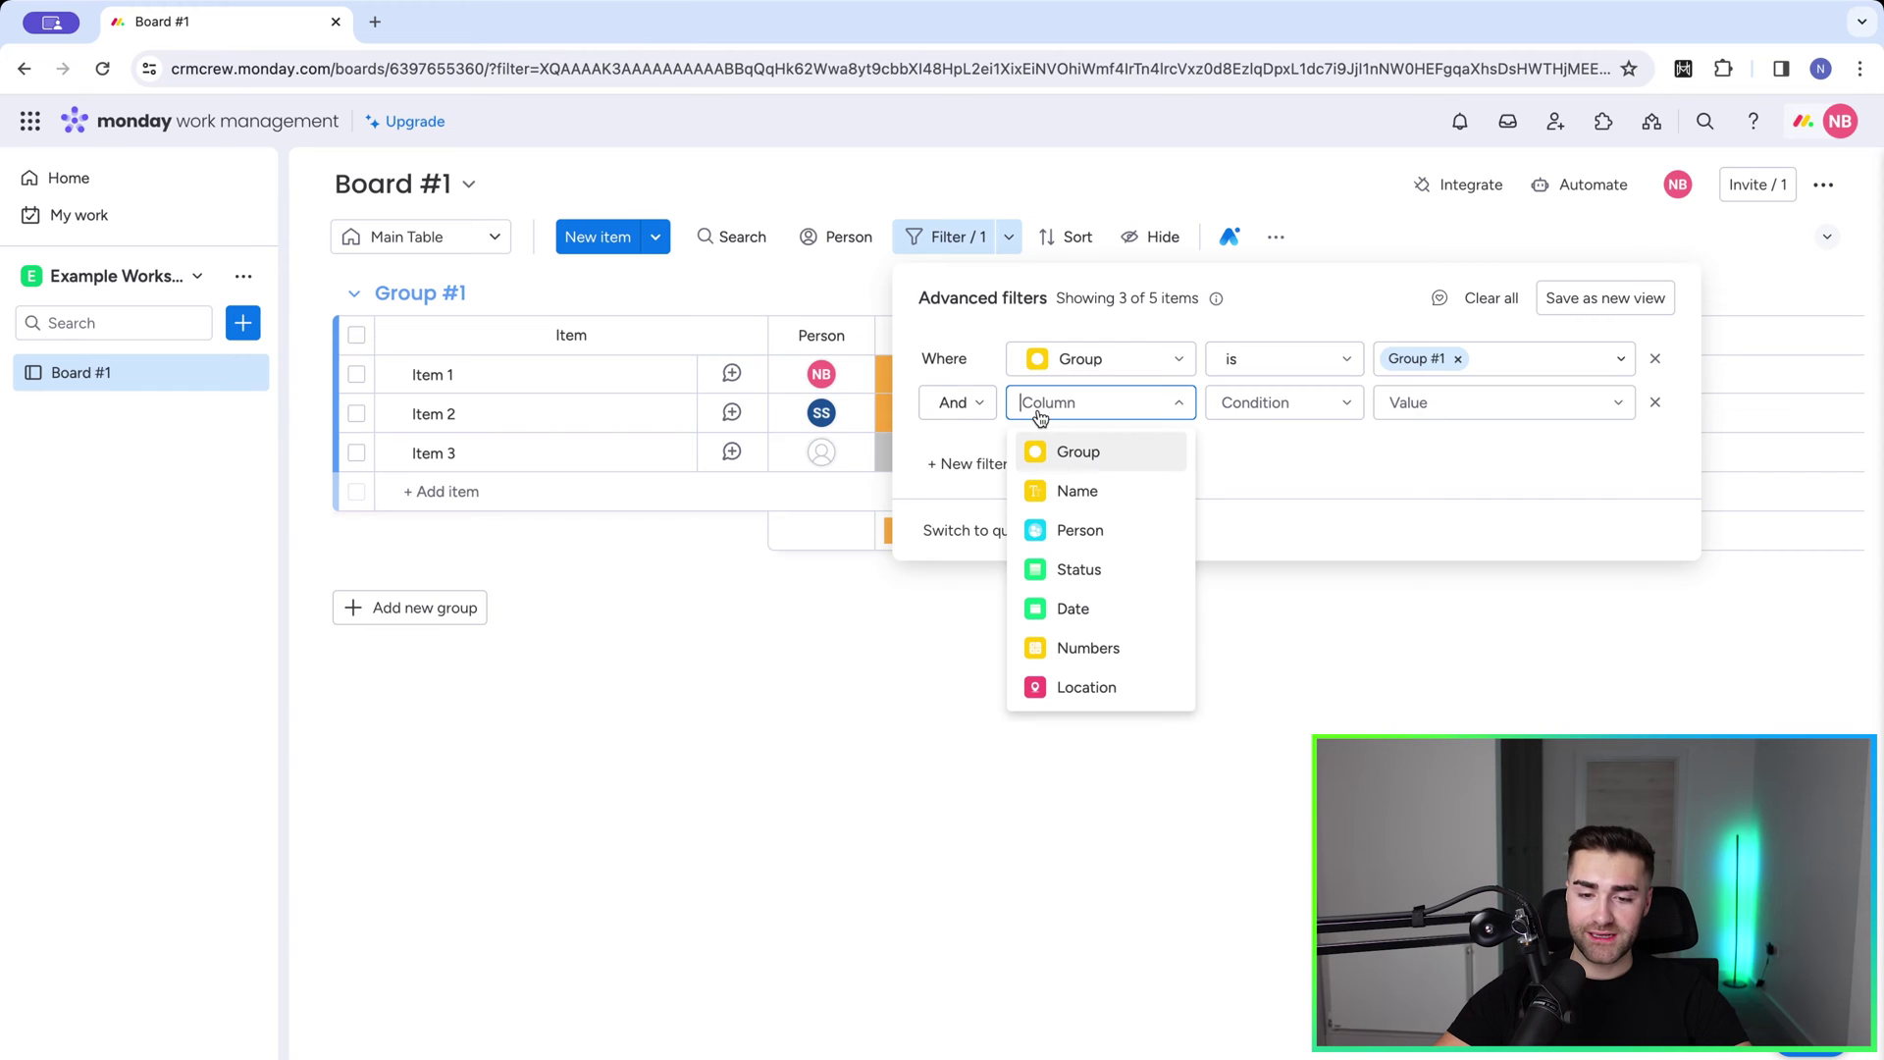
{"action": "left_click", "coordinate": [1055, 561]}
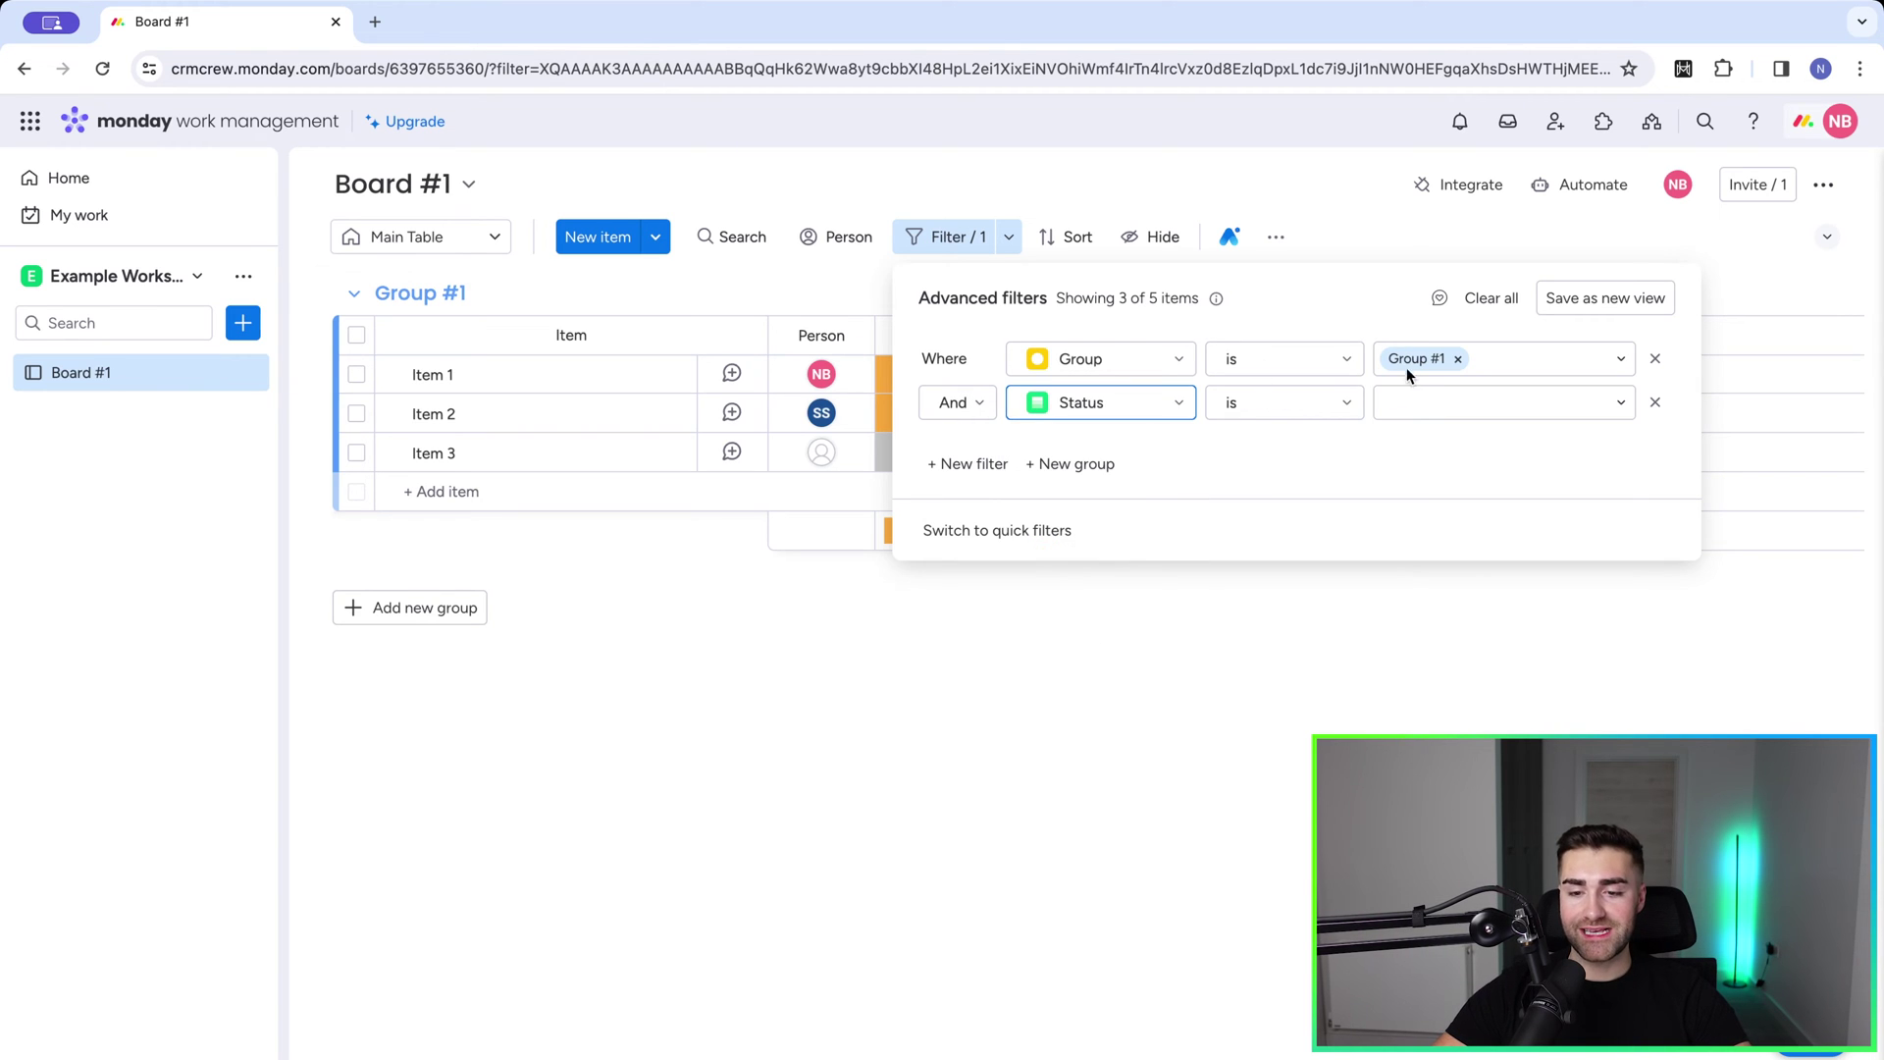
{"action": "left_click", "coordinate": [1410, 399]}
{"action": "left_click", "coordinate": [1397, 485]}
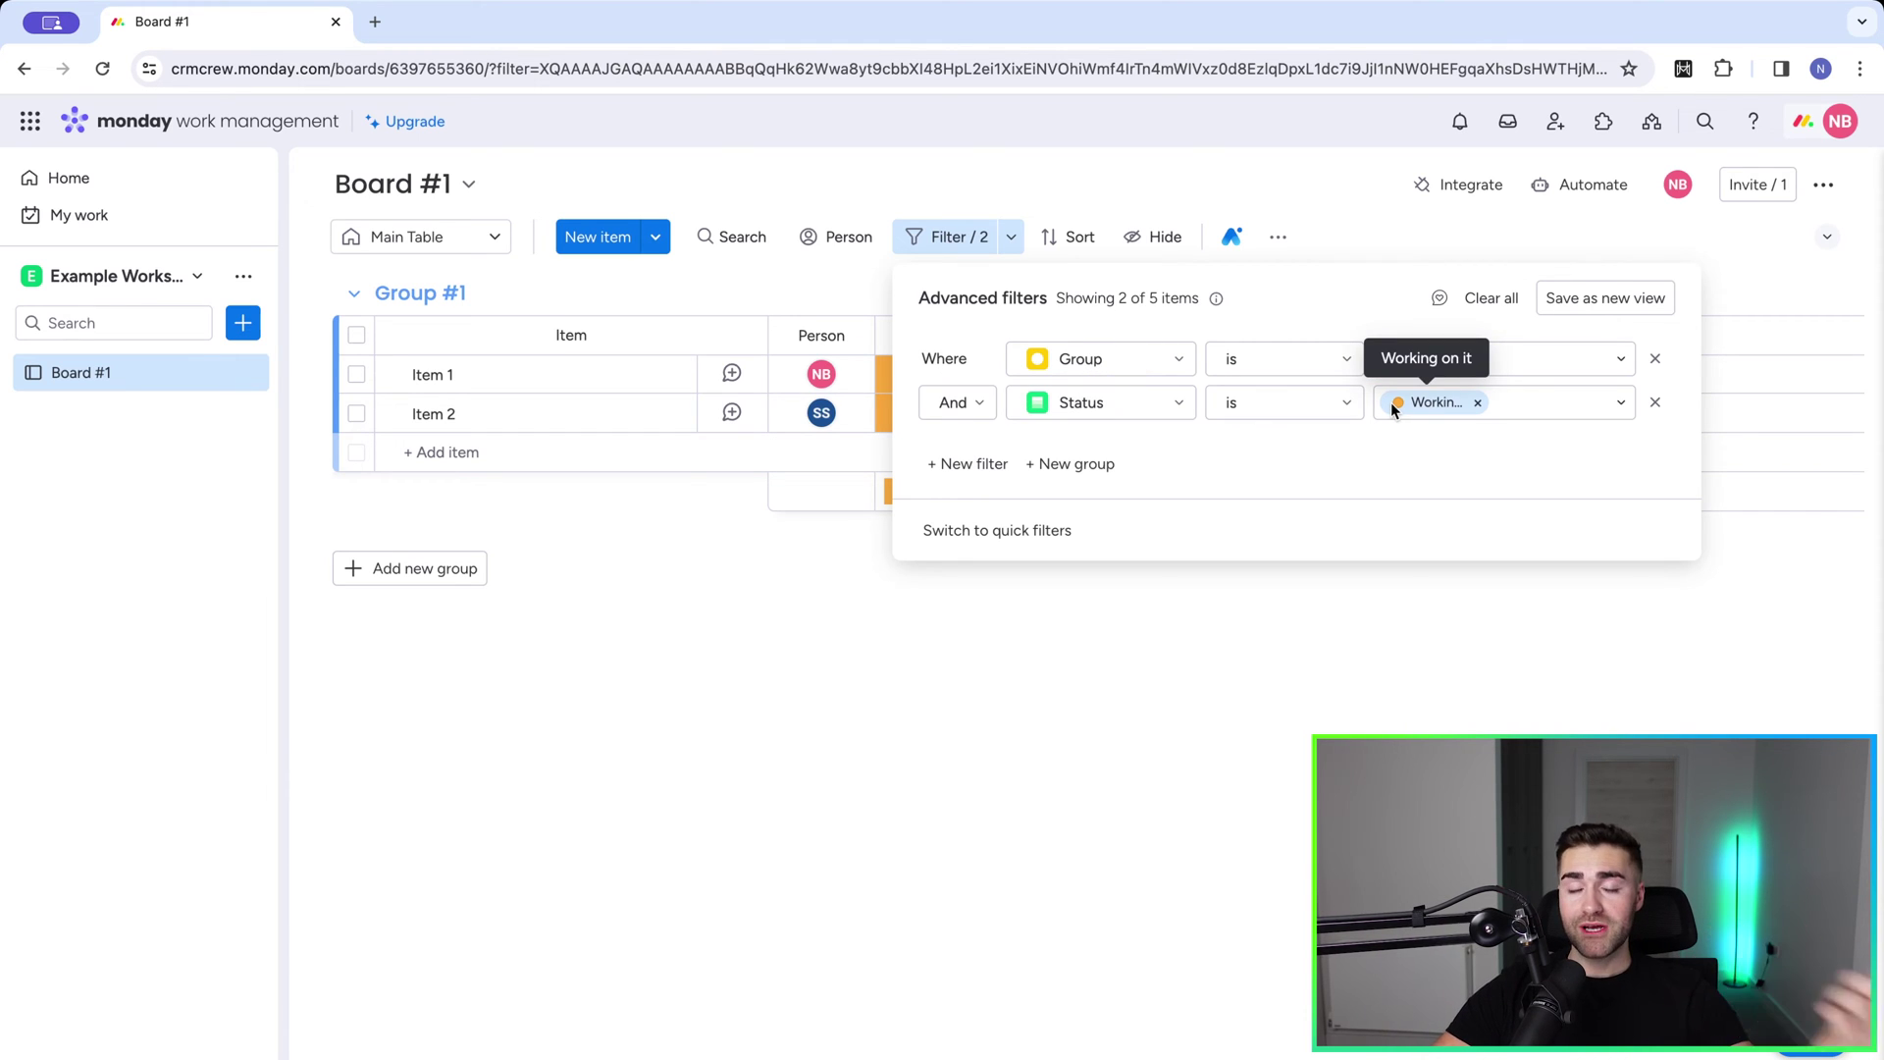
Step: Switch the operator between the Group and Status conditions to Or and add an empty third condition
{"action": "left_click", "coordinate": [947, 418]}
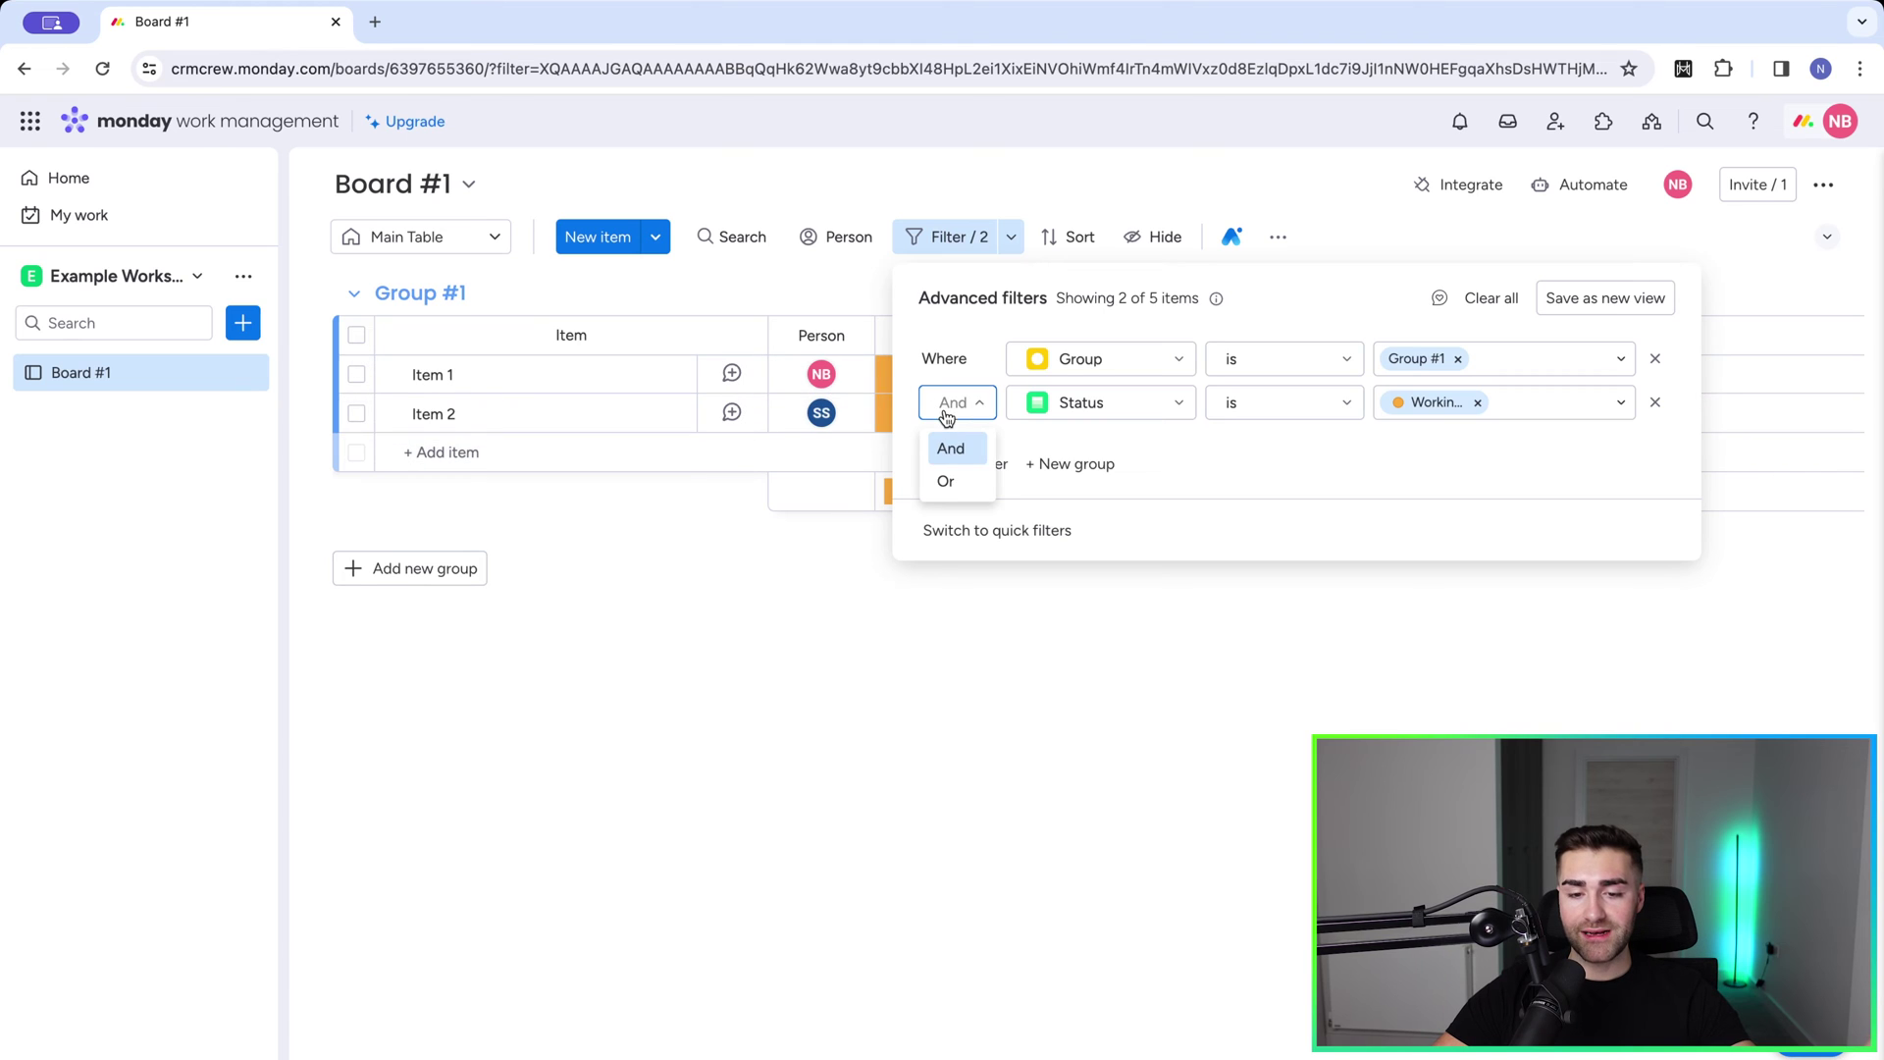
{"action": "left_click", "coordinate": [951, 480]}
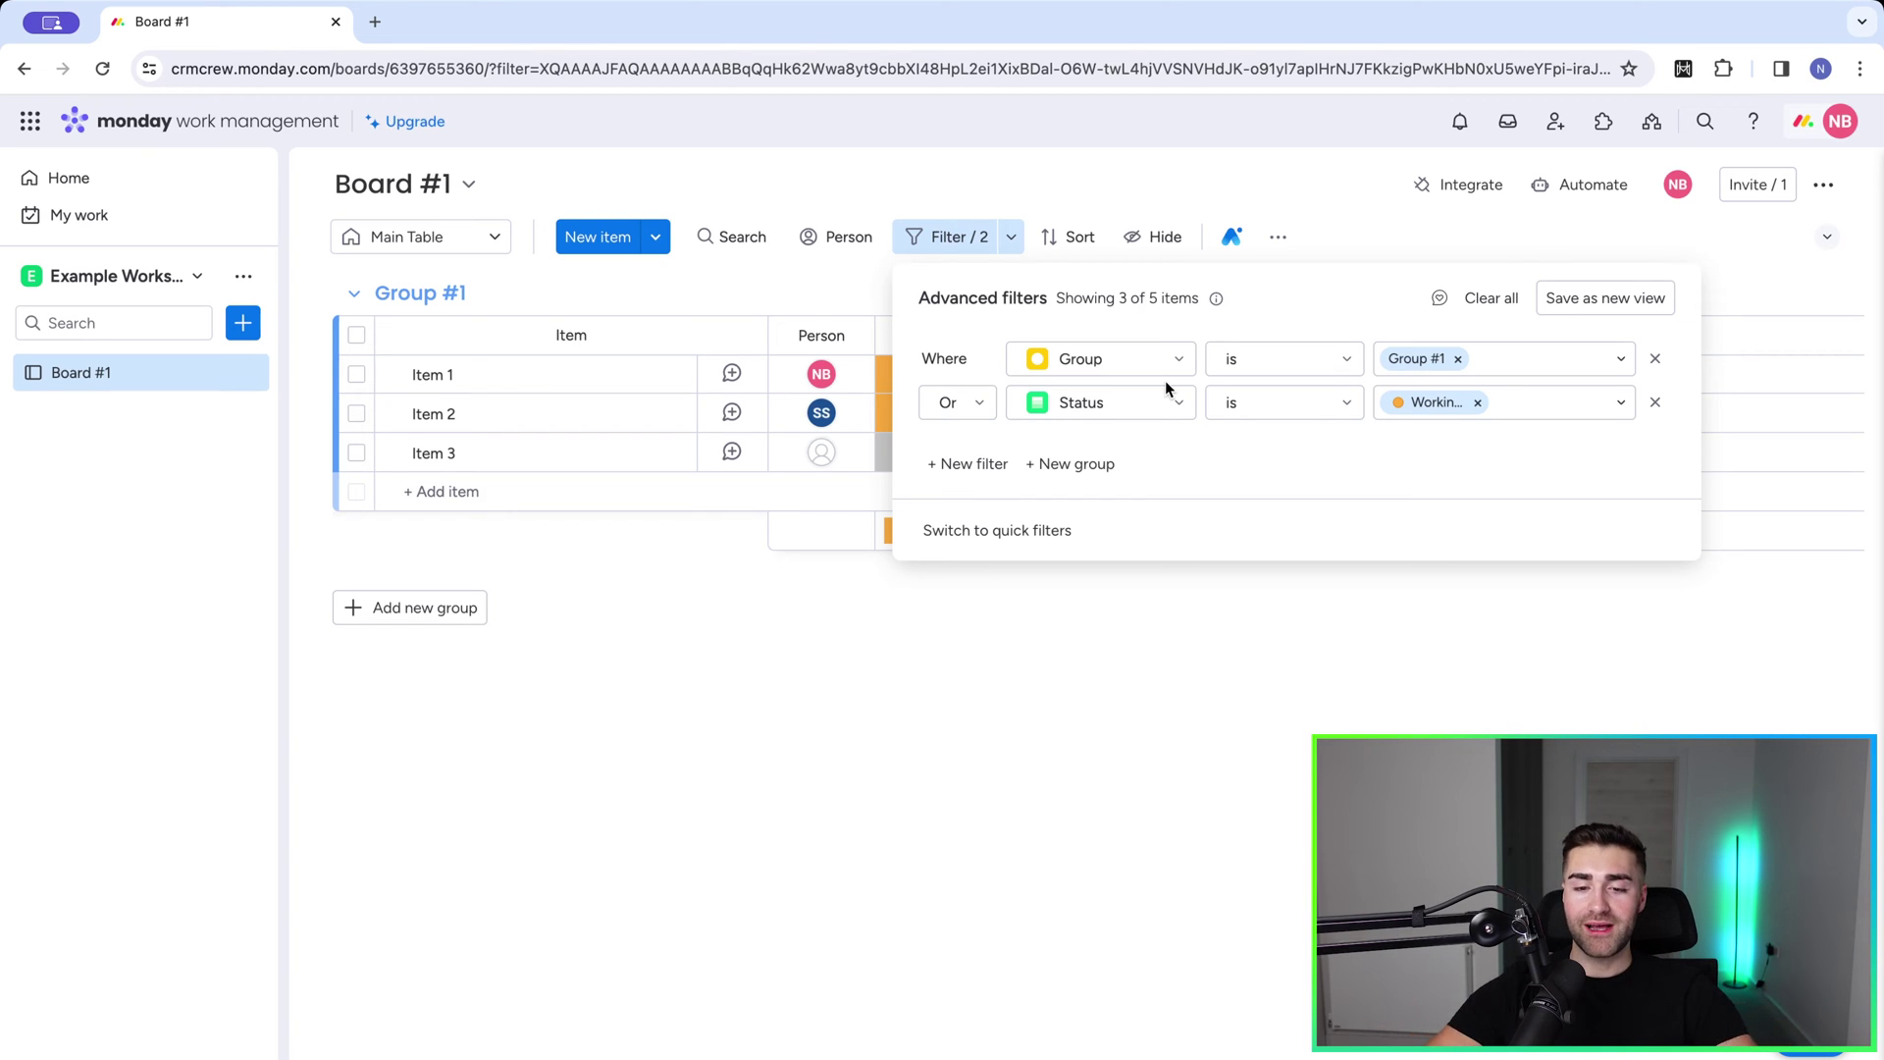
{"action": "left_click", "coordinate": [949, 467]}
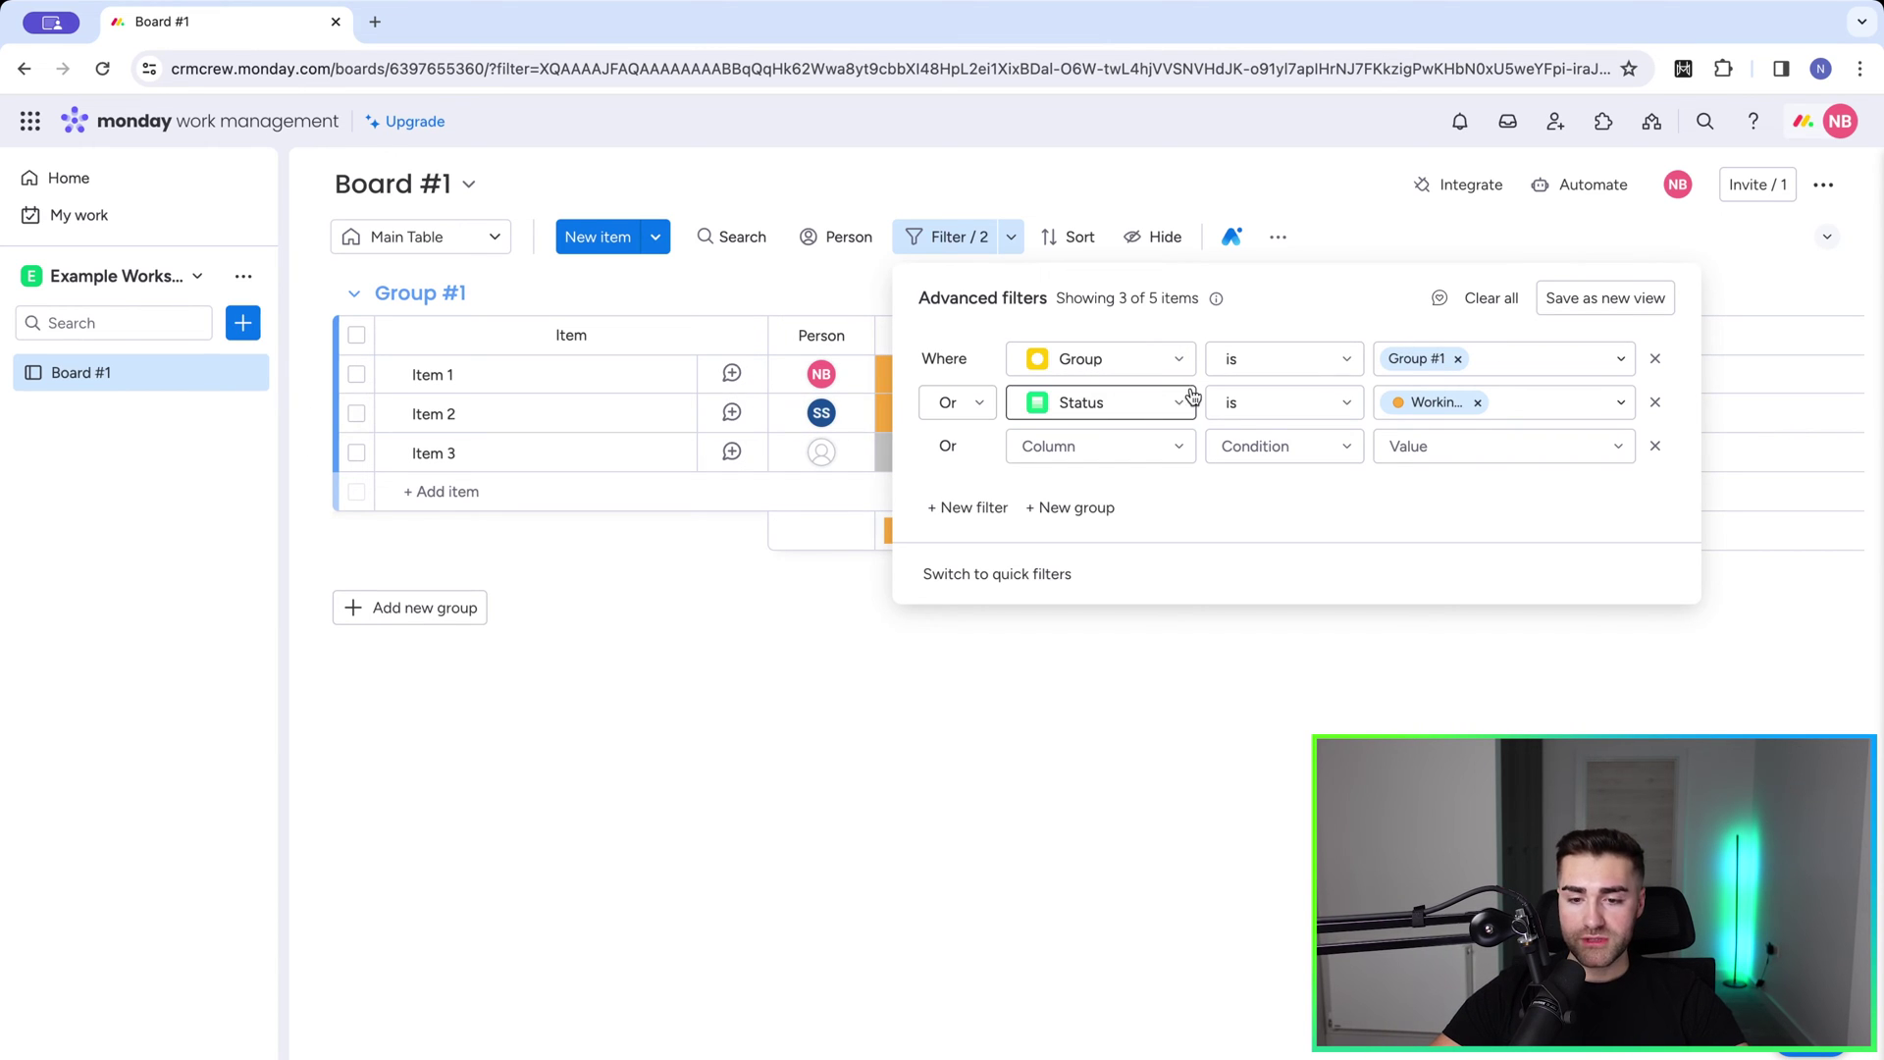
Step: Set the operator between the conditions back to And and add a new filter group below them
{"action": "left_click", "coordinate": [957, 402]}
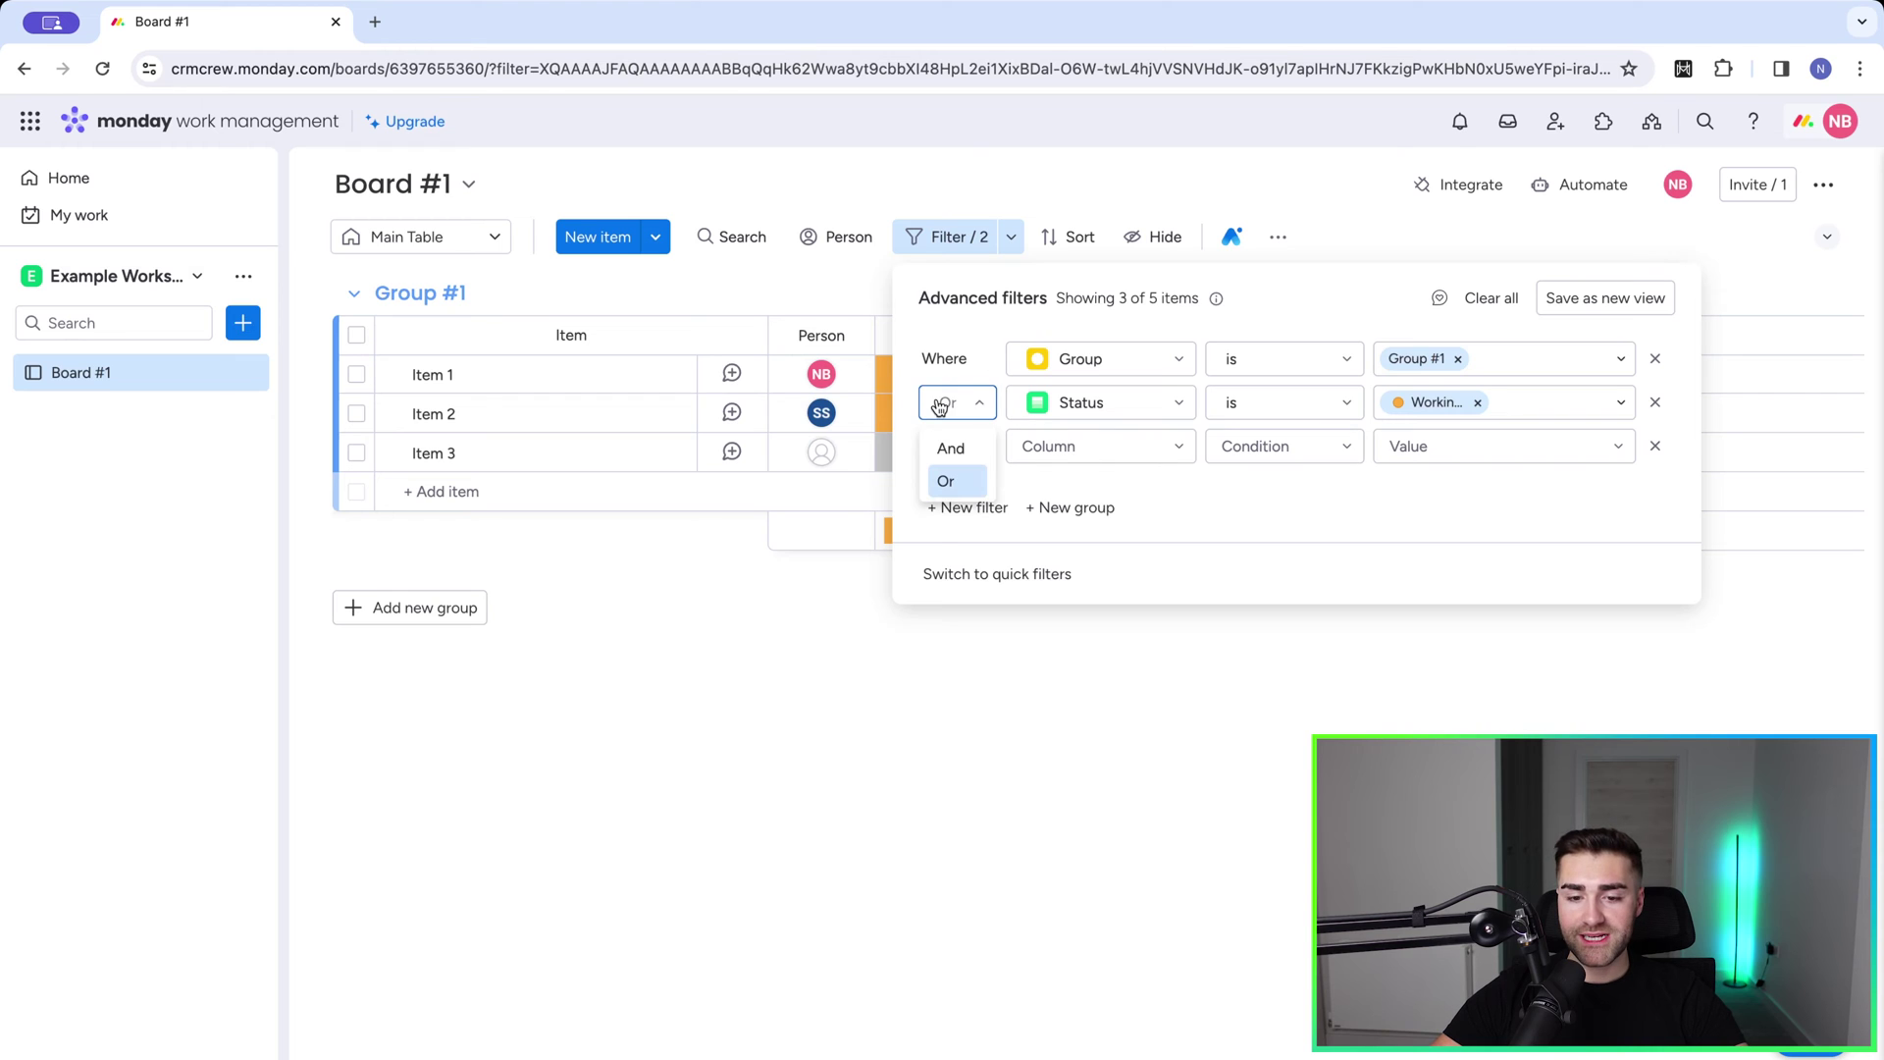
{"action": "left_click", "coordinate": [967, 447]}
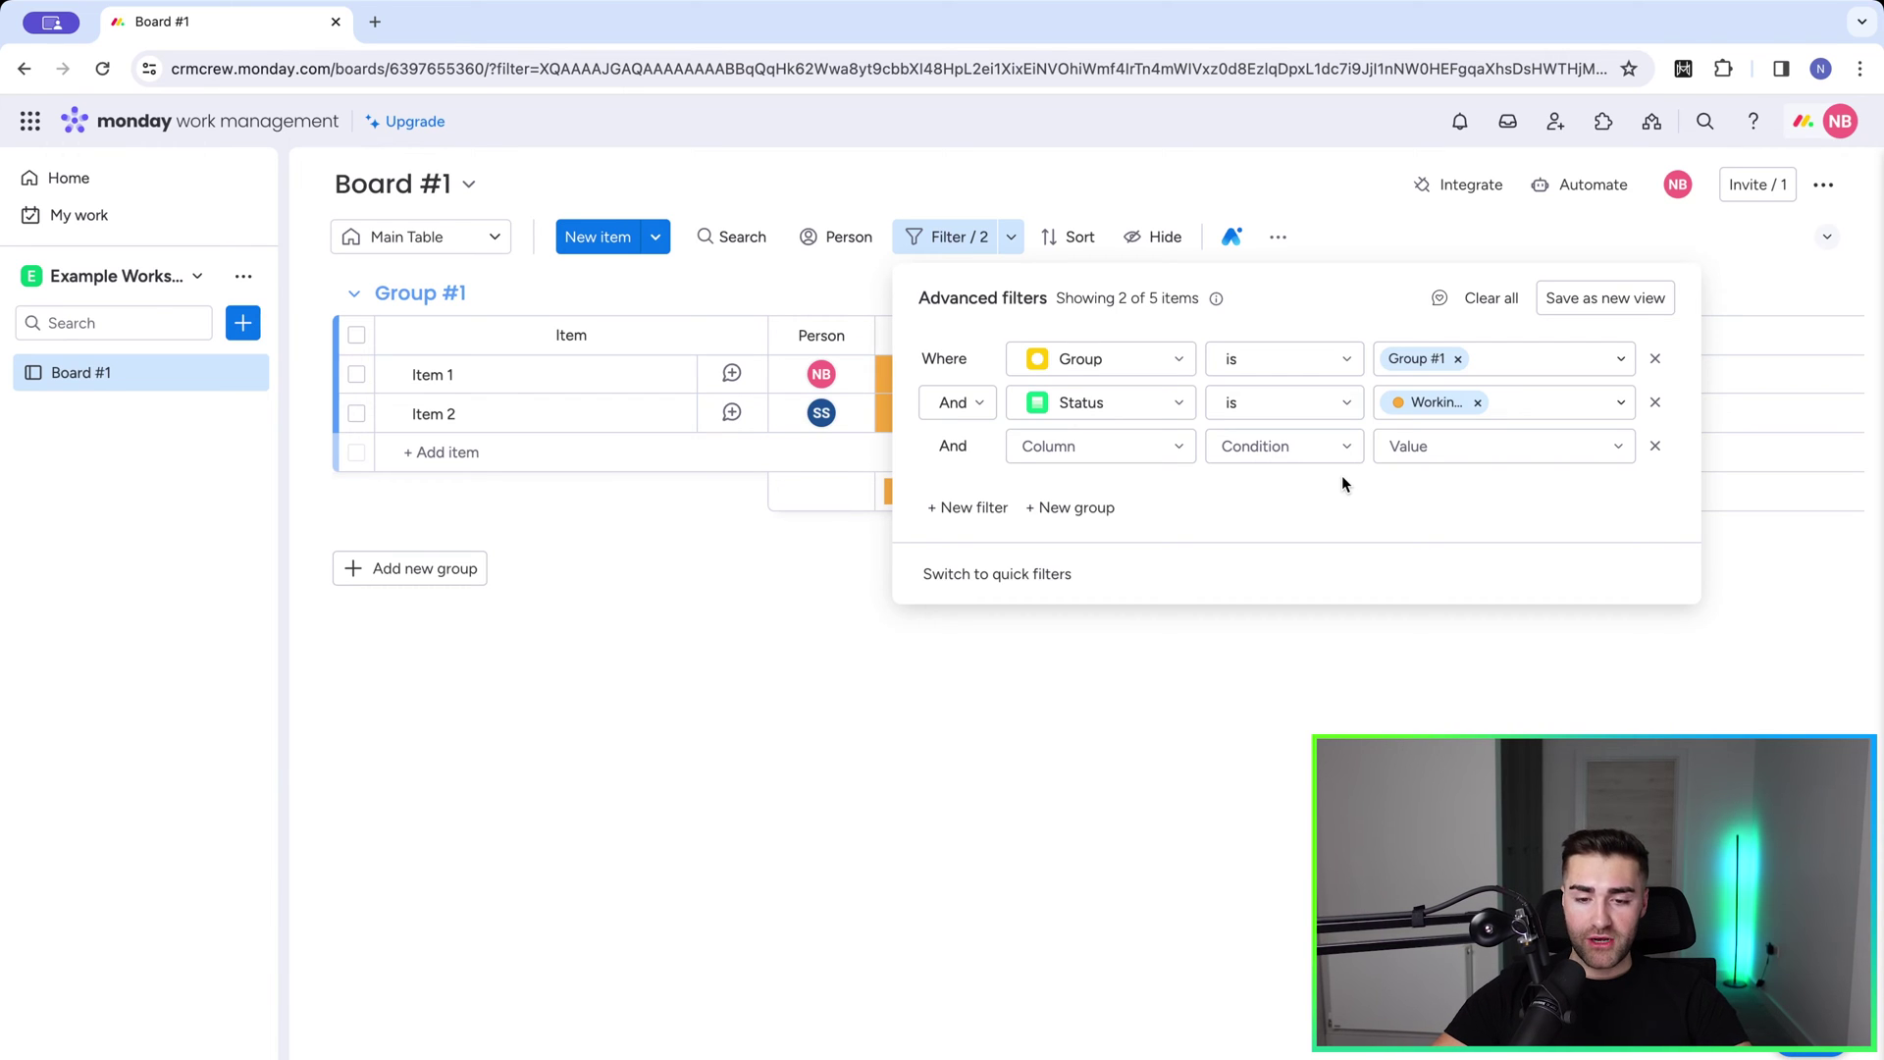
{"action": "left_click", "coordinate": [1076, 508]}
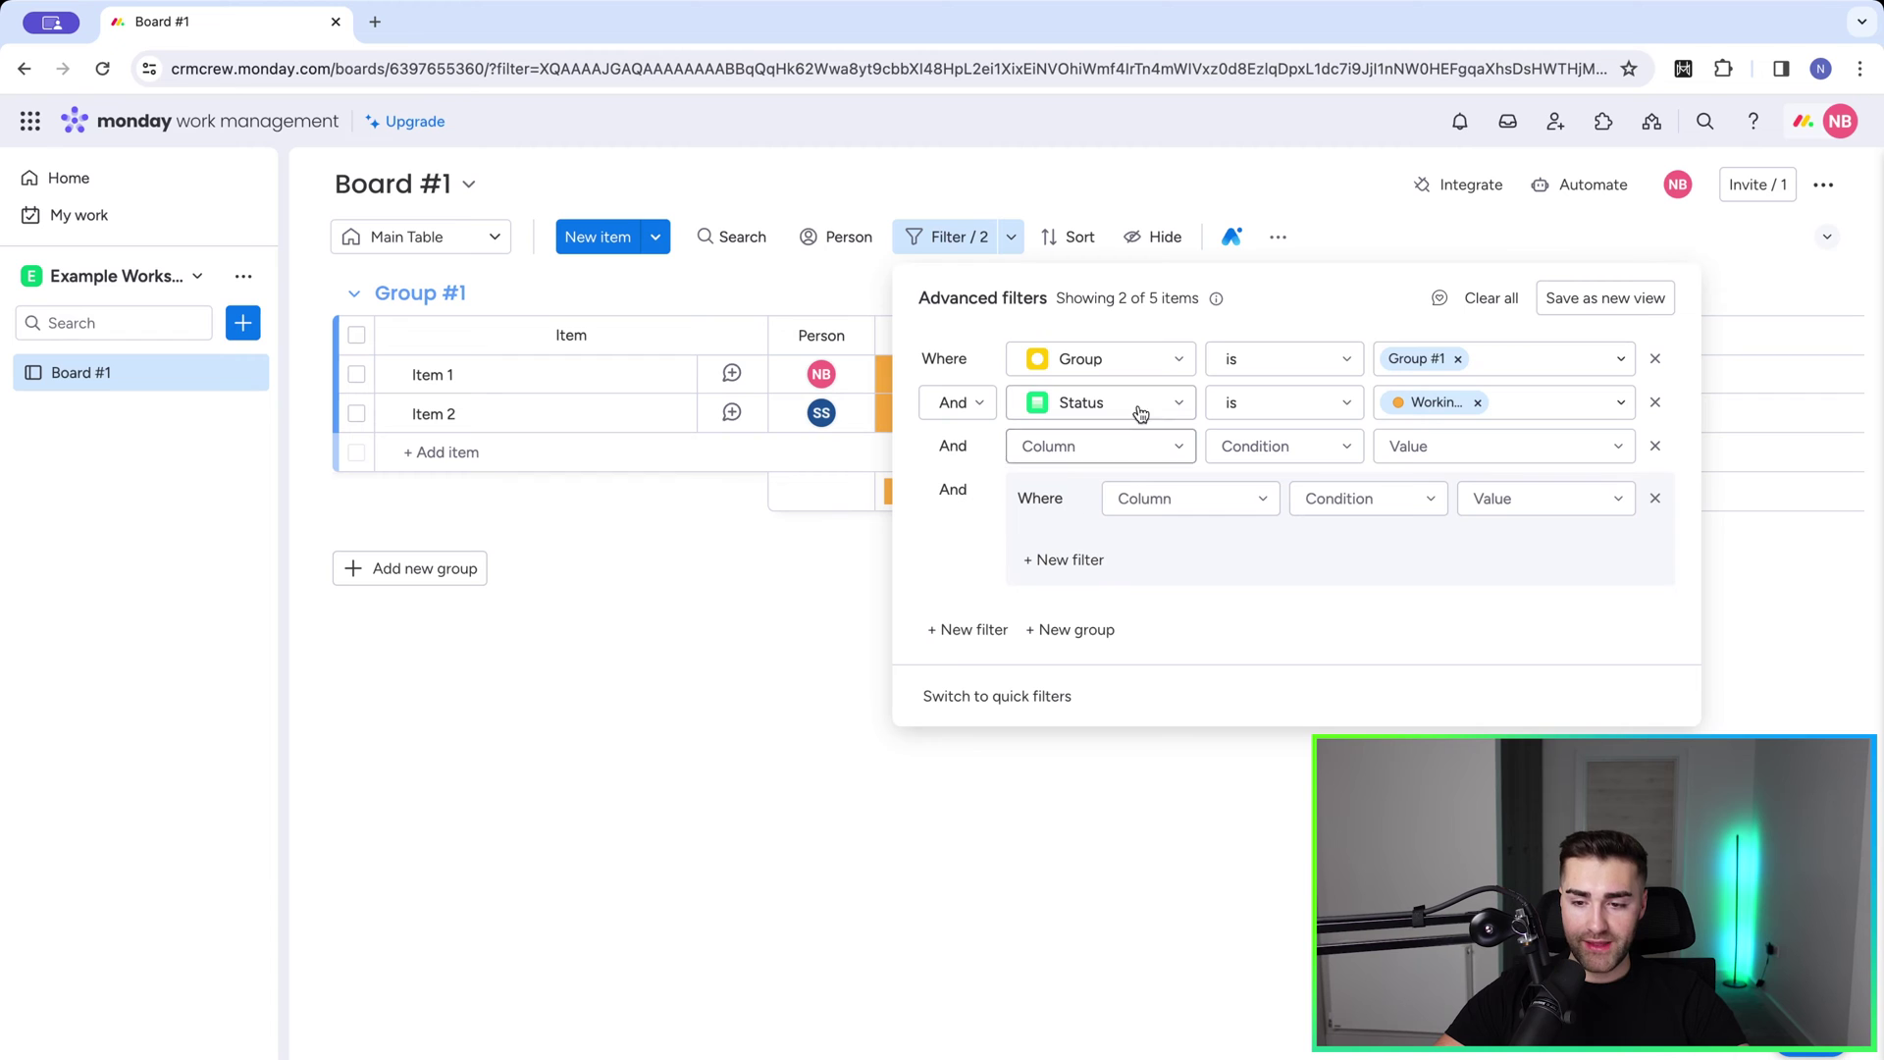
Step: Remove the three standalone filter conditions above the new filter group
{"action": "left_click", "coordinate": [1654, 361]}
{"action": "left_click", "coordinate": [1654, 361]}
{"action": "left_click", "coordinate": [1654, 363]}
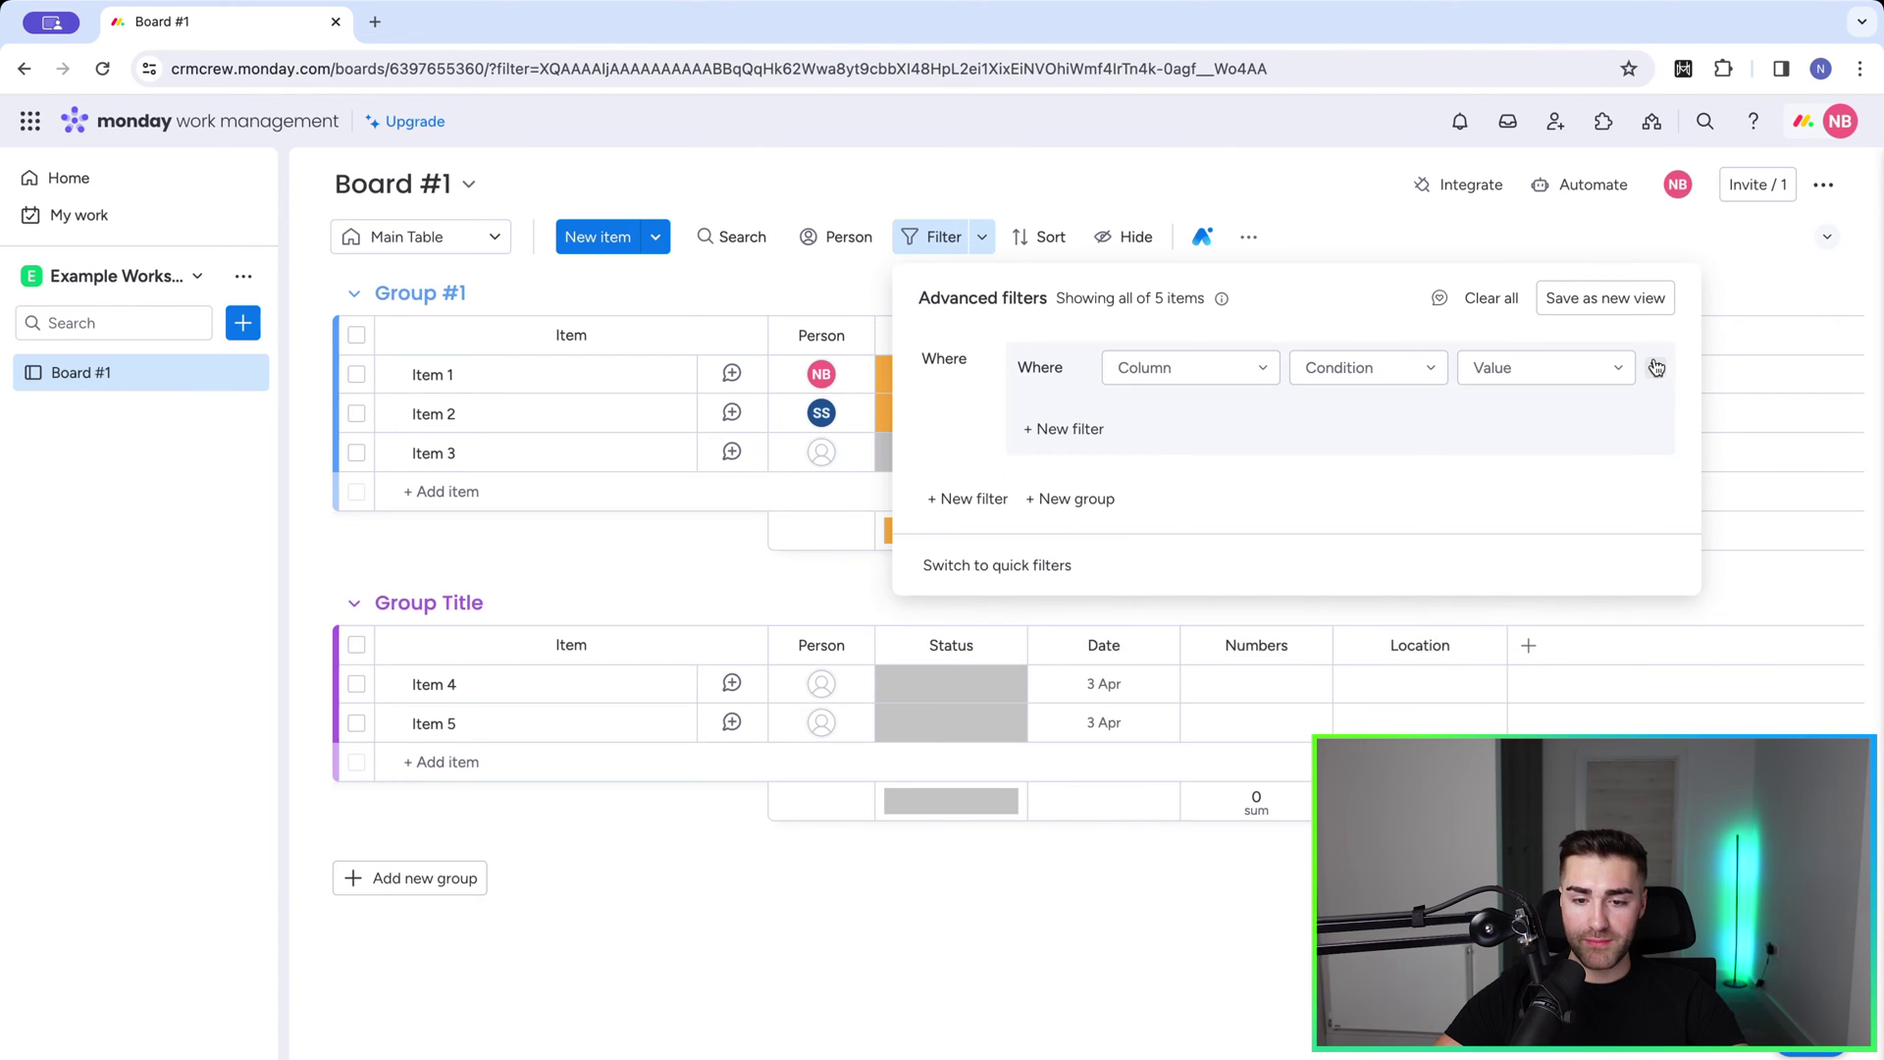
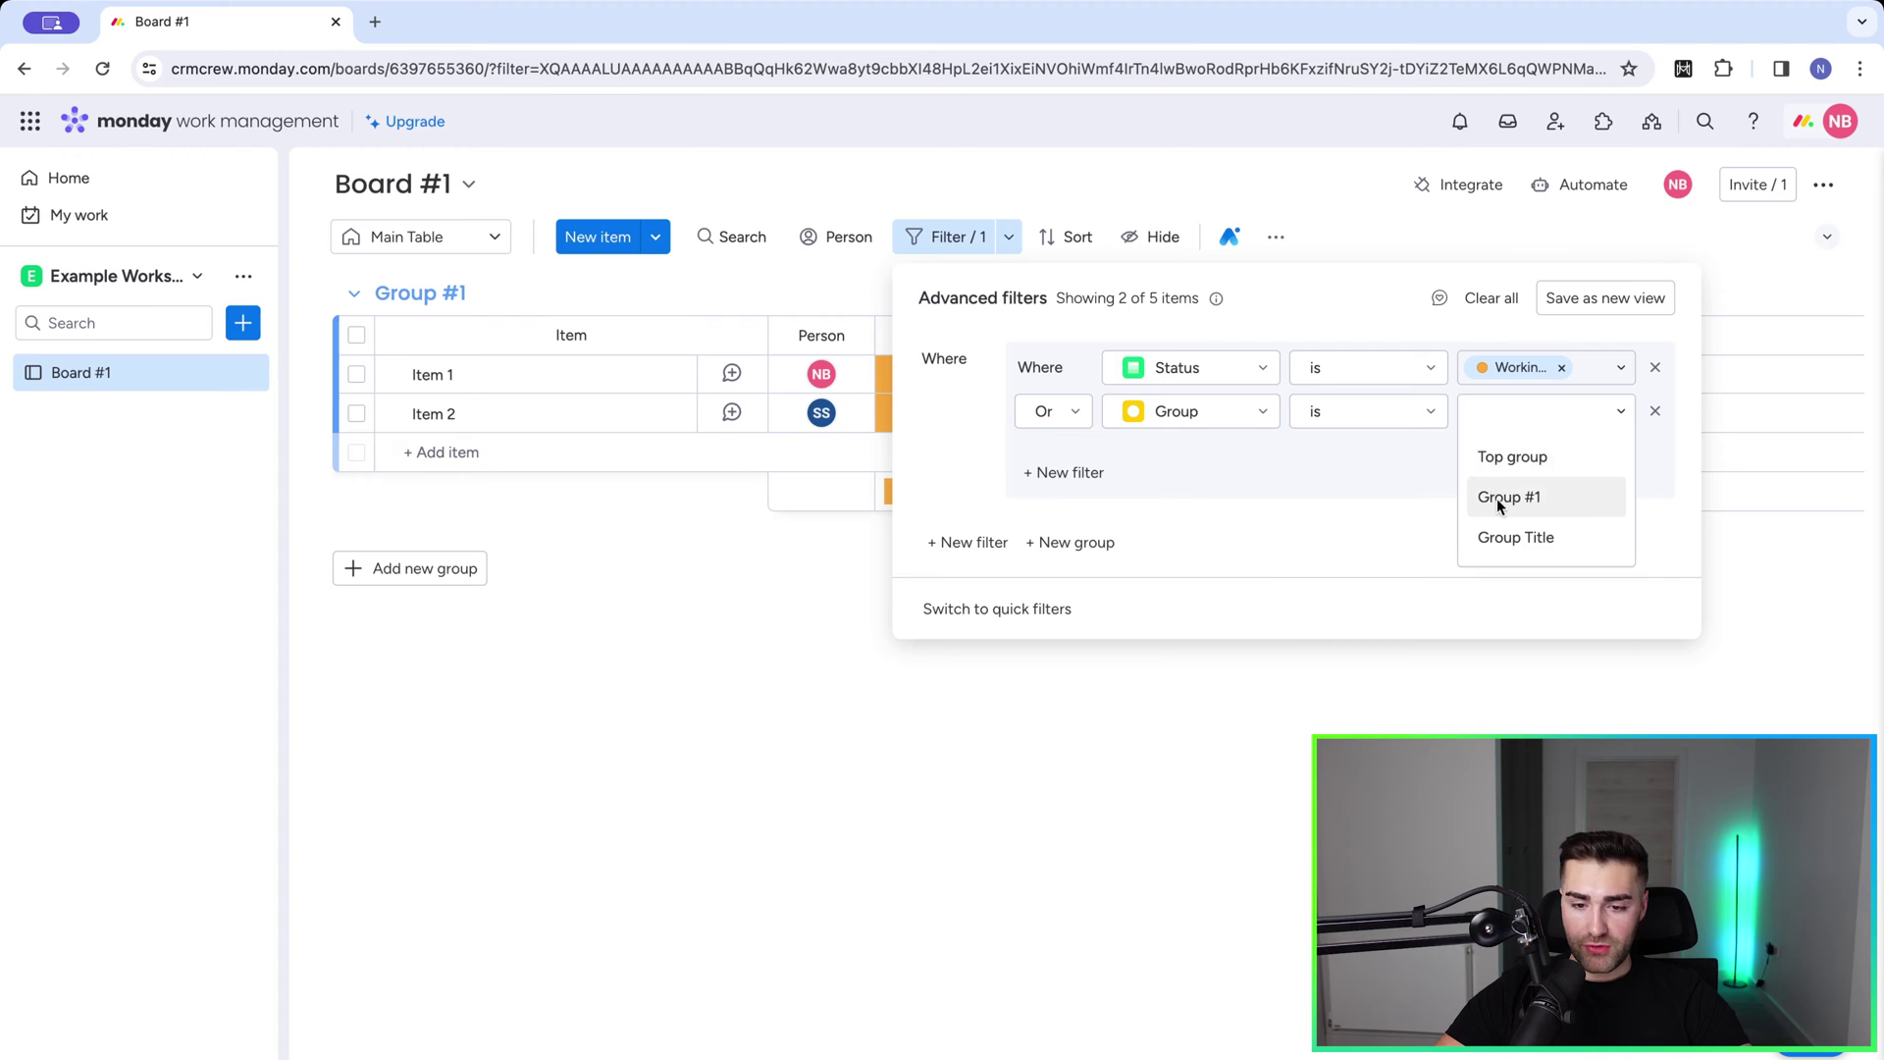
Step: Set the Group condition in the filter group to Group #1 and add a second filter group joined by Or
{"action": "left_click", "coordinate": [1508, 496]}
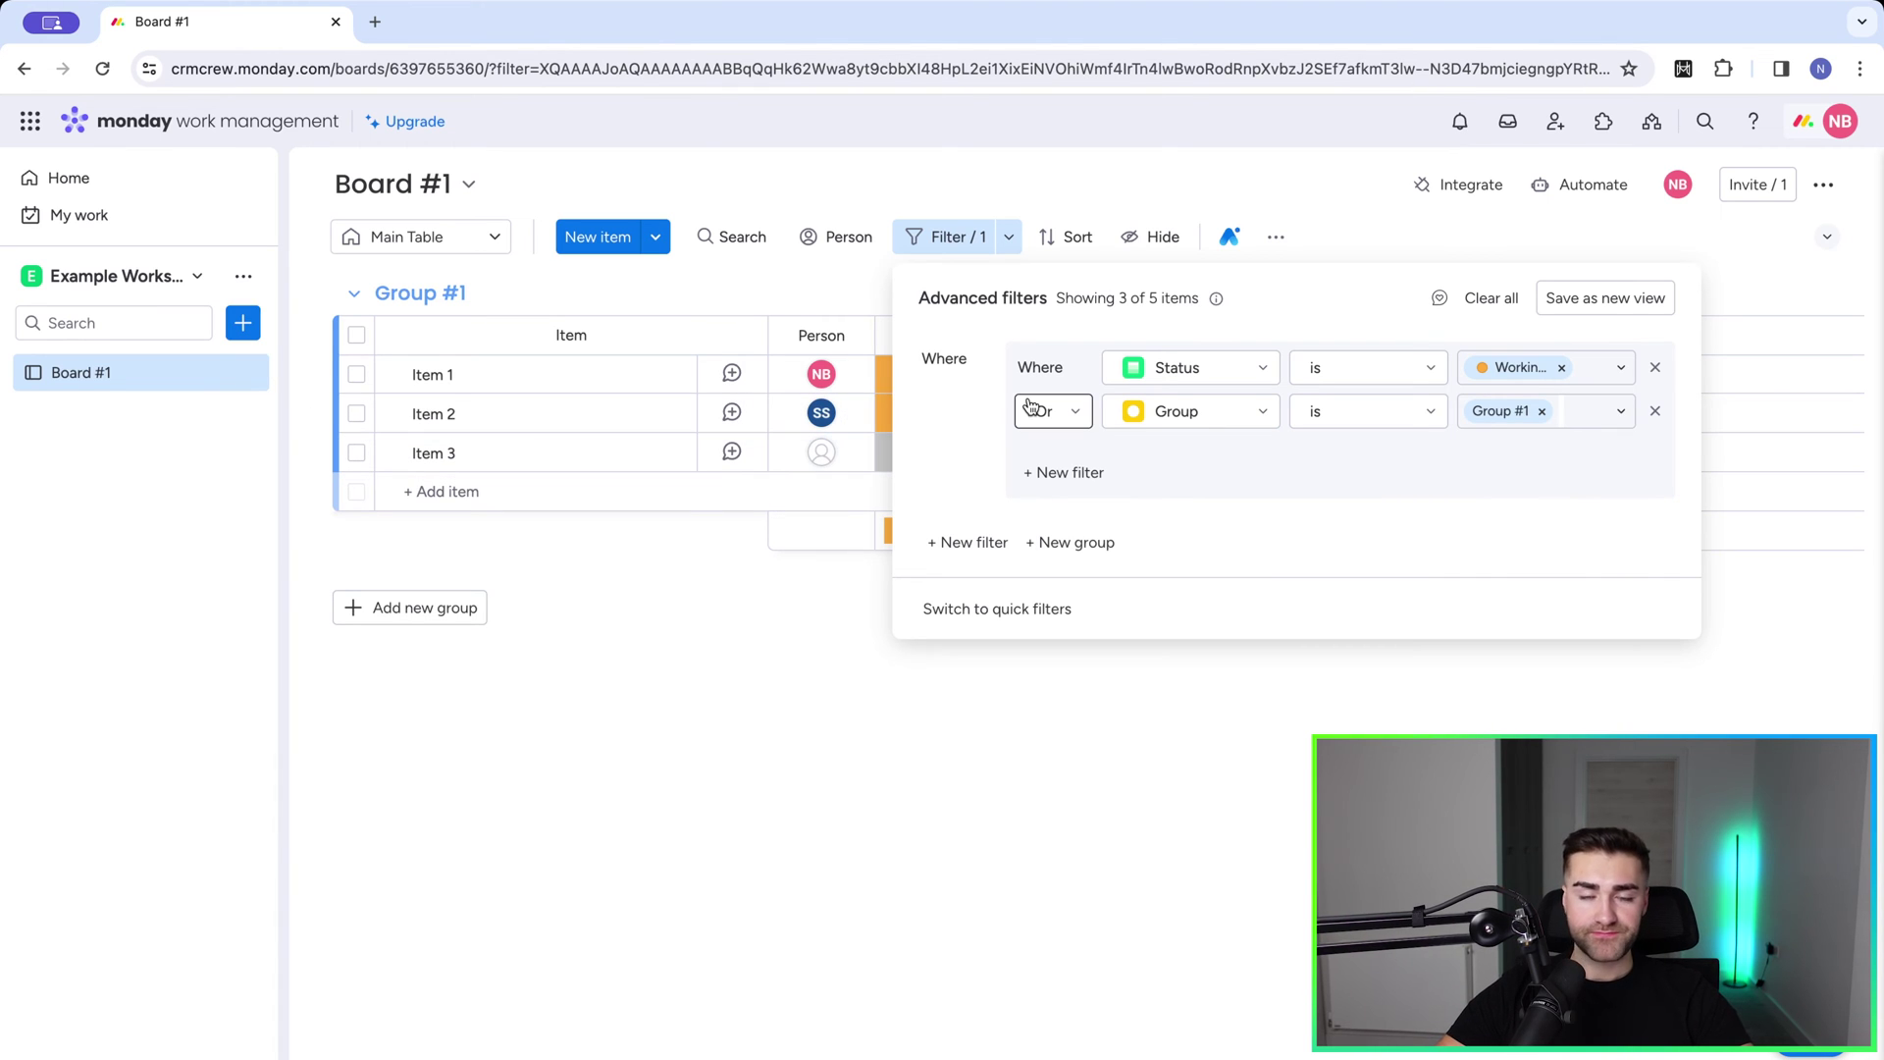
{"action": "left_click", "coordinate": [1059, 541]}
{"action": "left_click", "coordinate": [958, 530]}
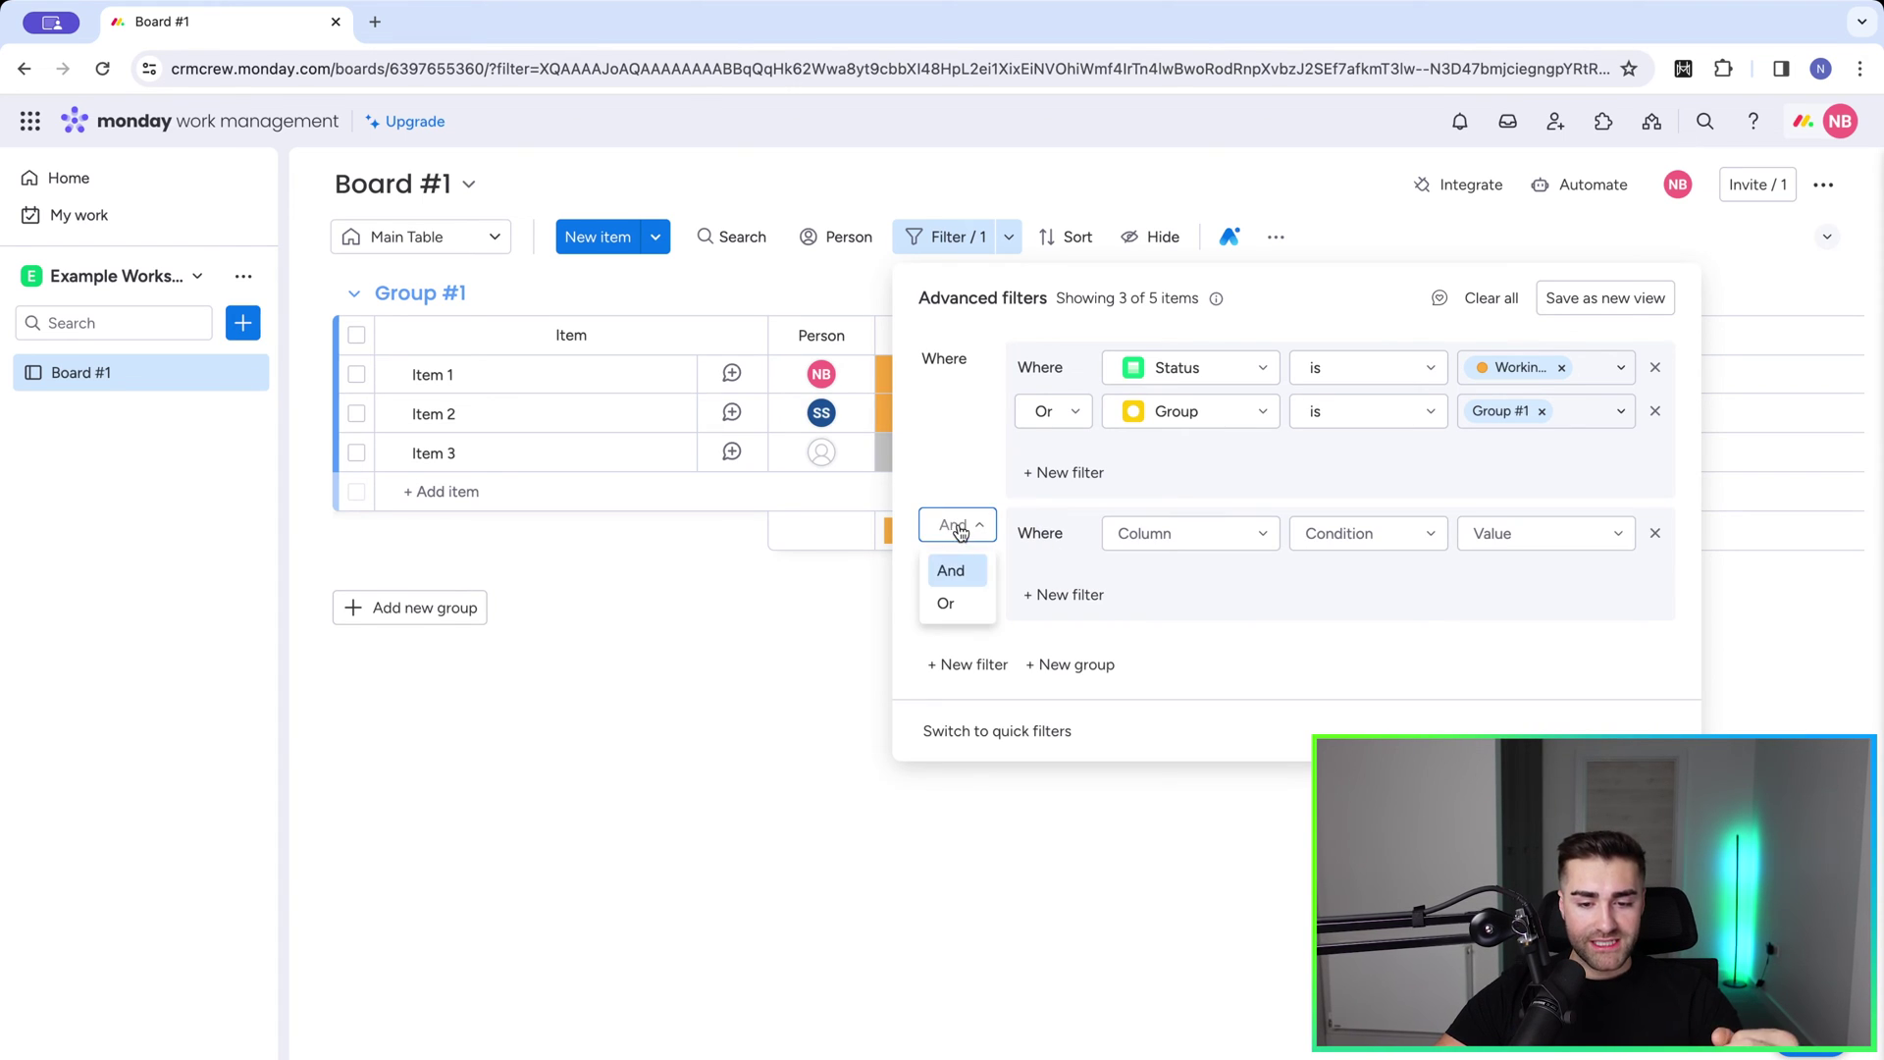
{"action": "left_click", "coordinate": [948, 603]}
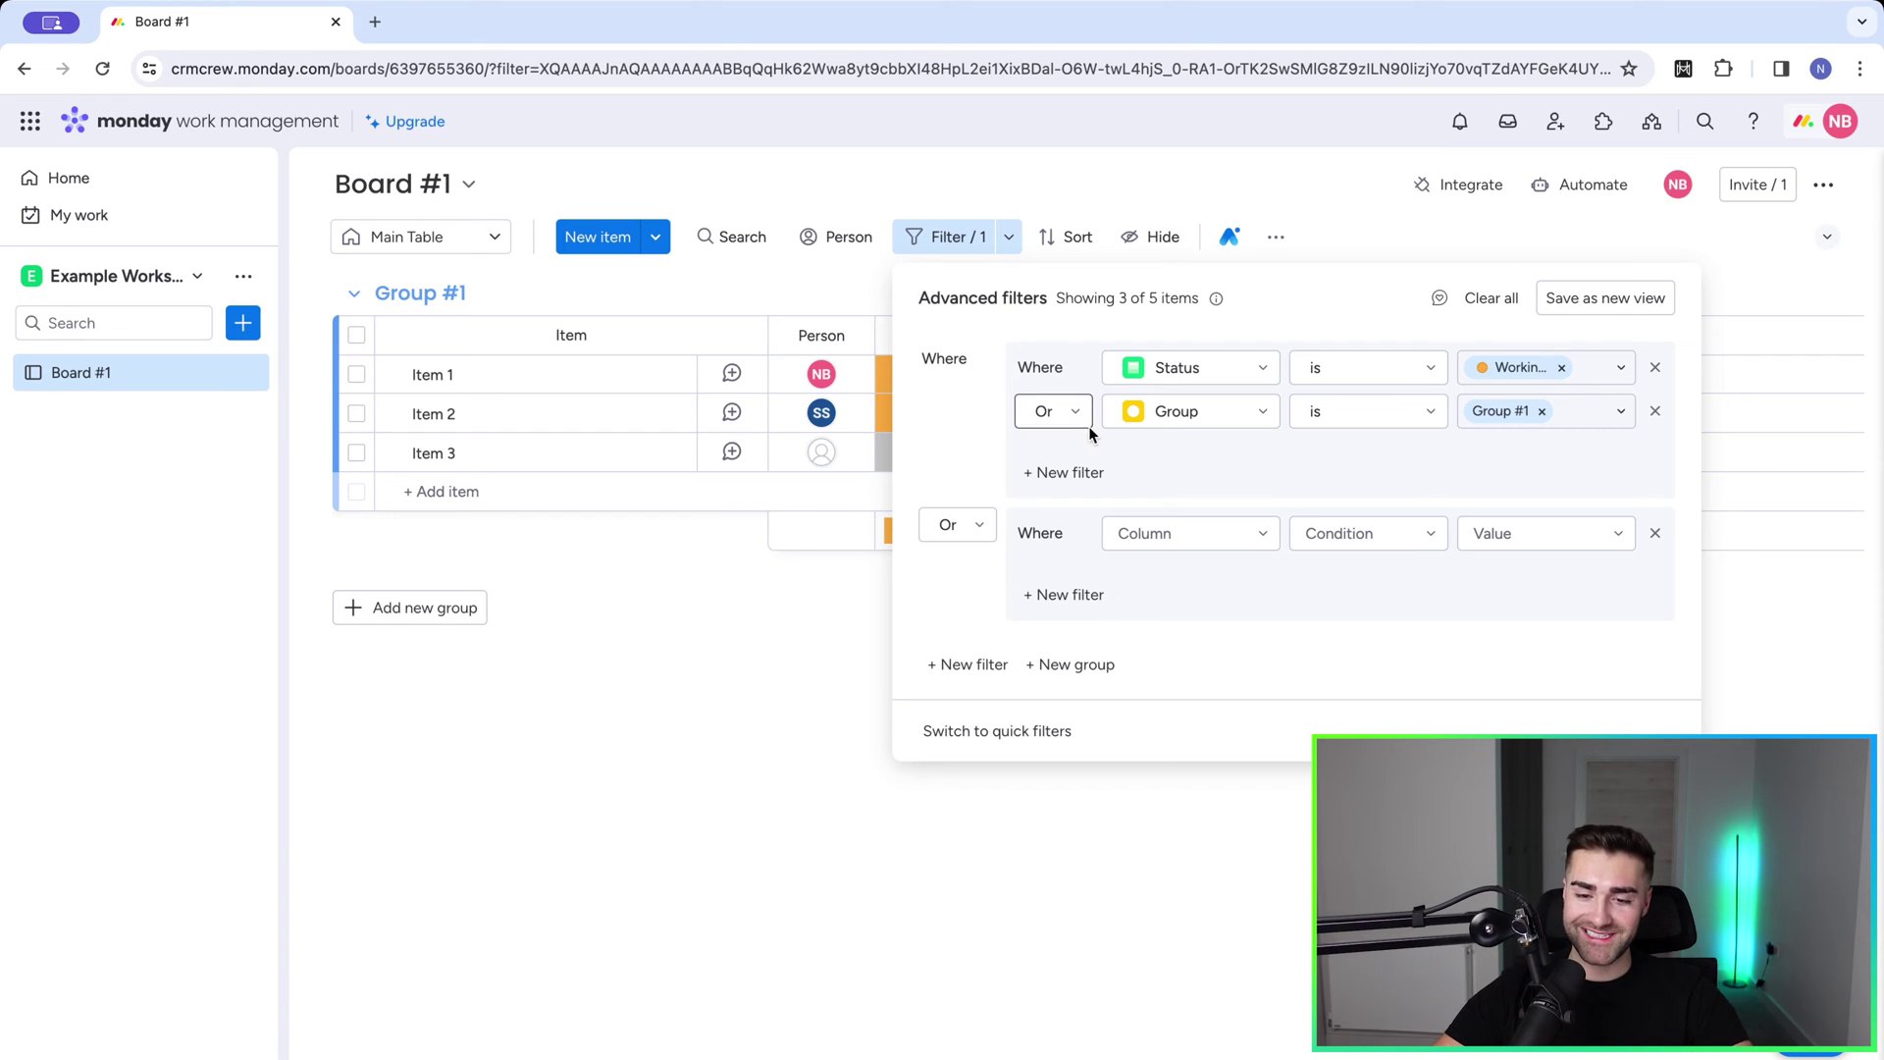
Step: Set the first condition of the second filter group to Person is assigned
{"action": "left_click", "coordinate": [1177, 533]}
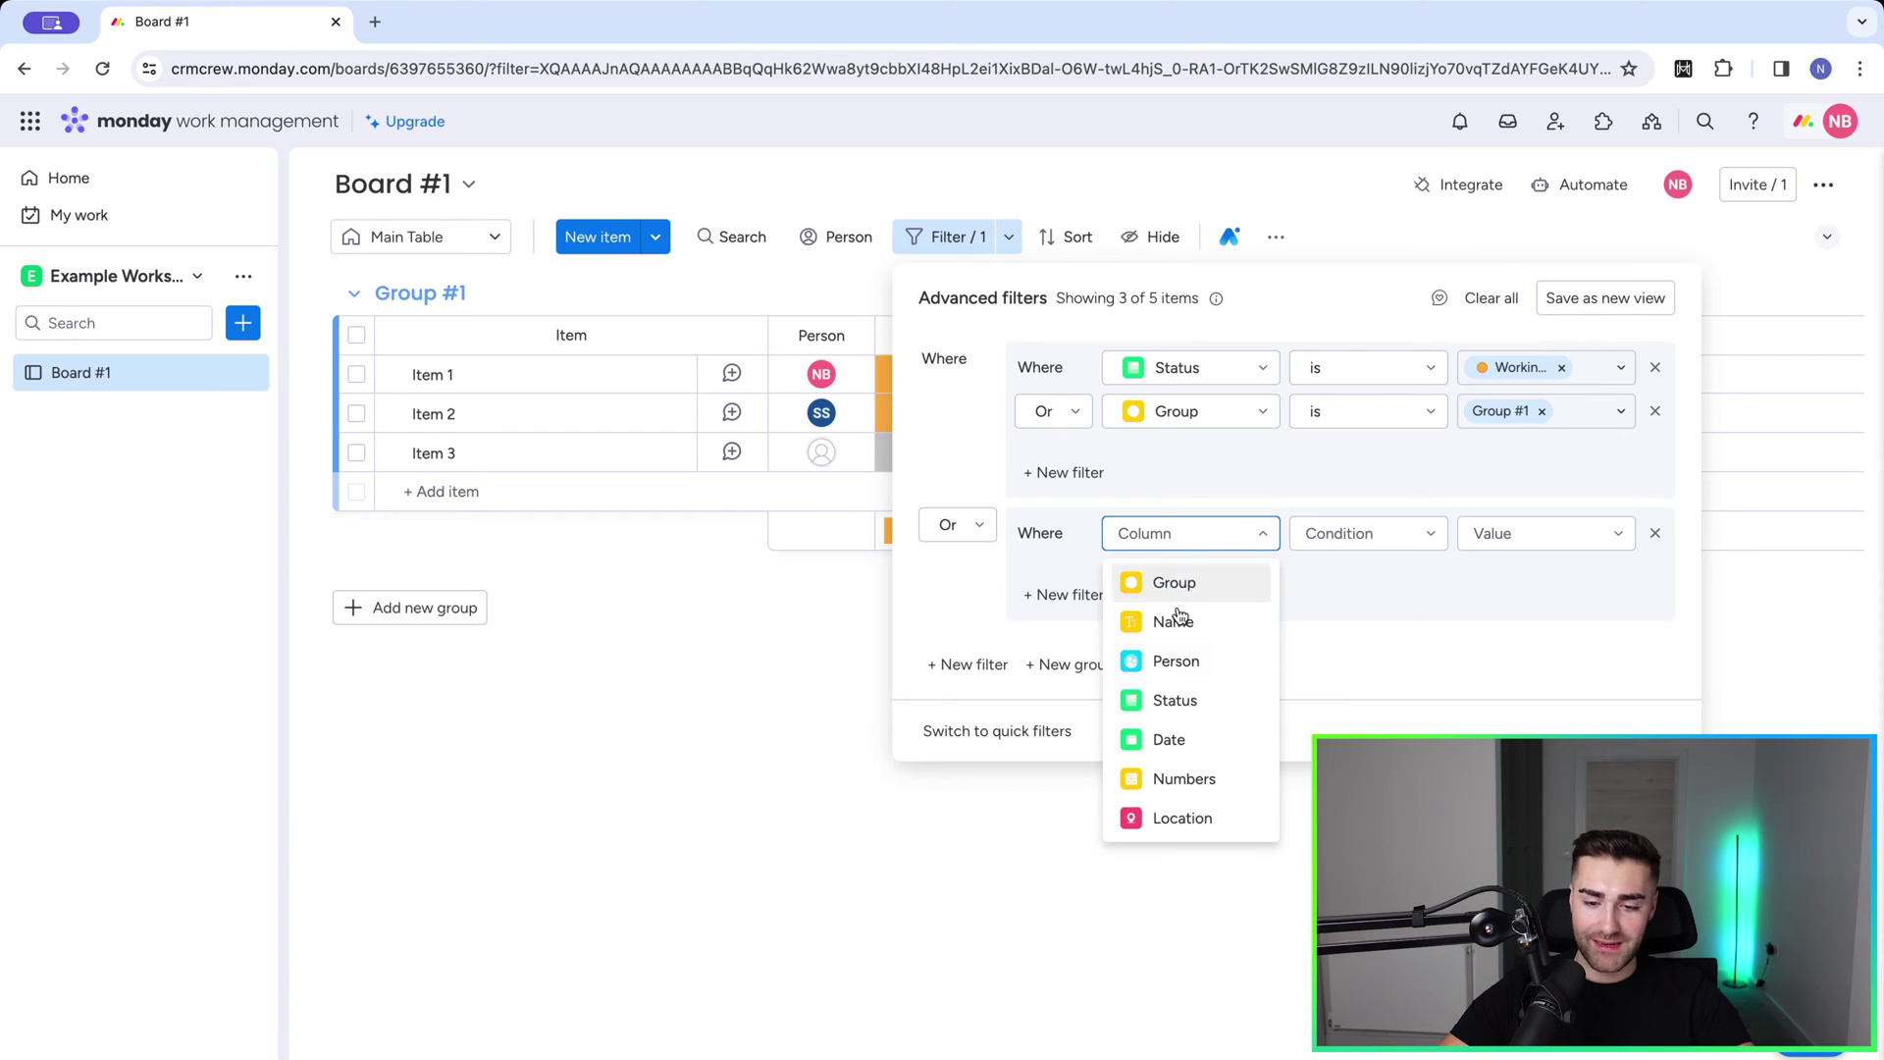
{"action": "left_click", "coordinate": [1167, 661]}
{"action": "left_click", "coordinate": [1360, 552]}
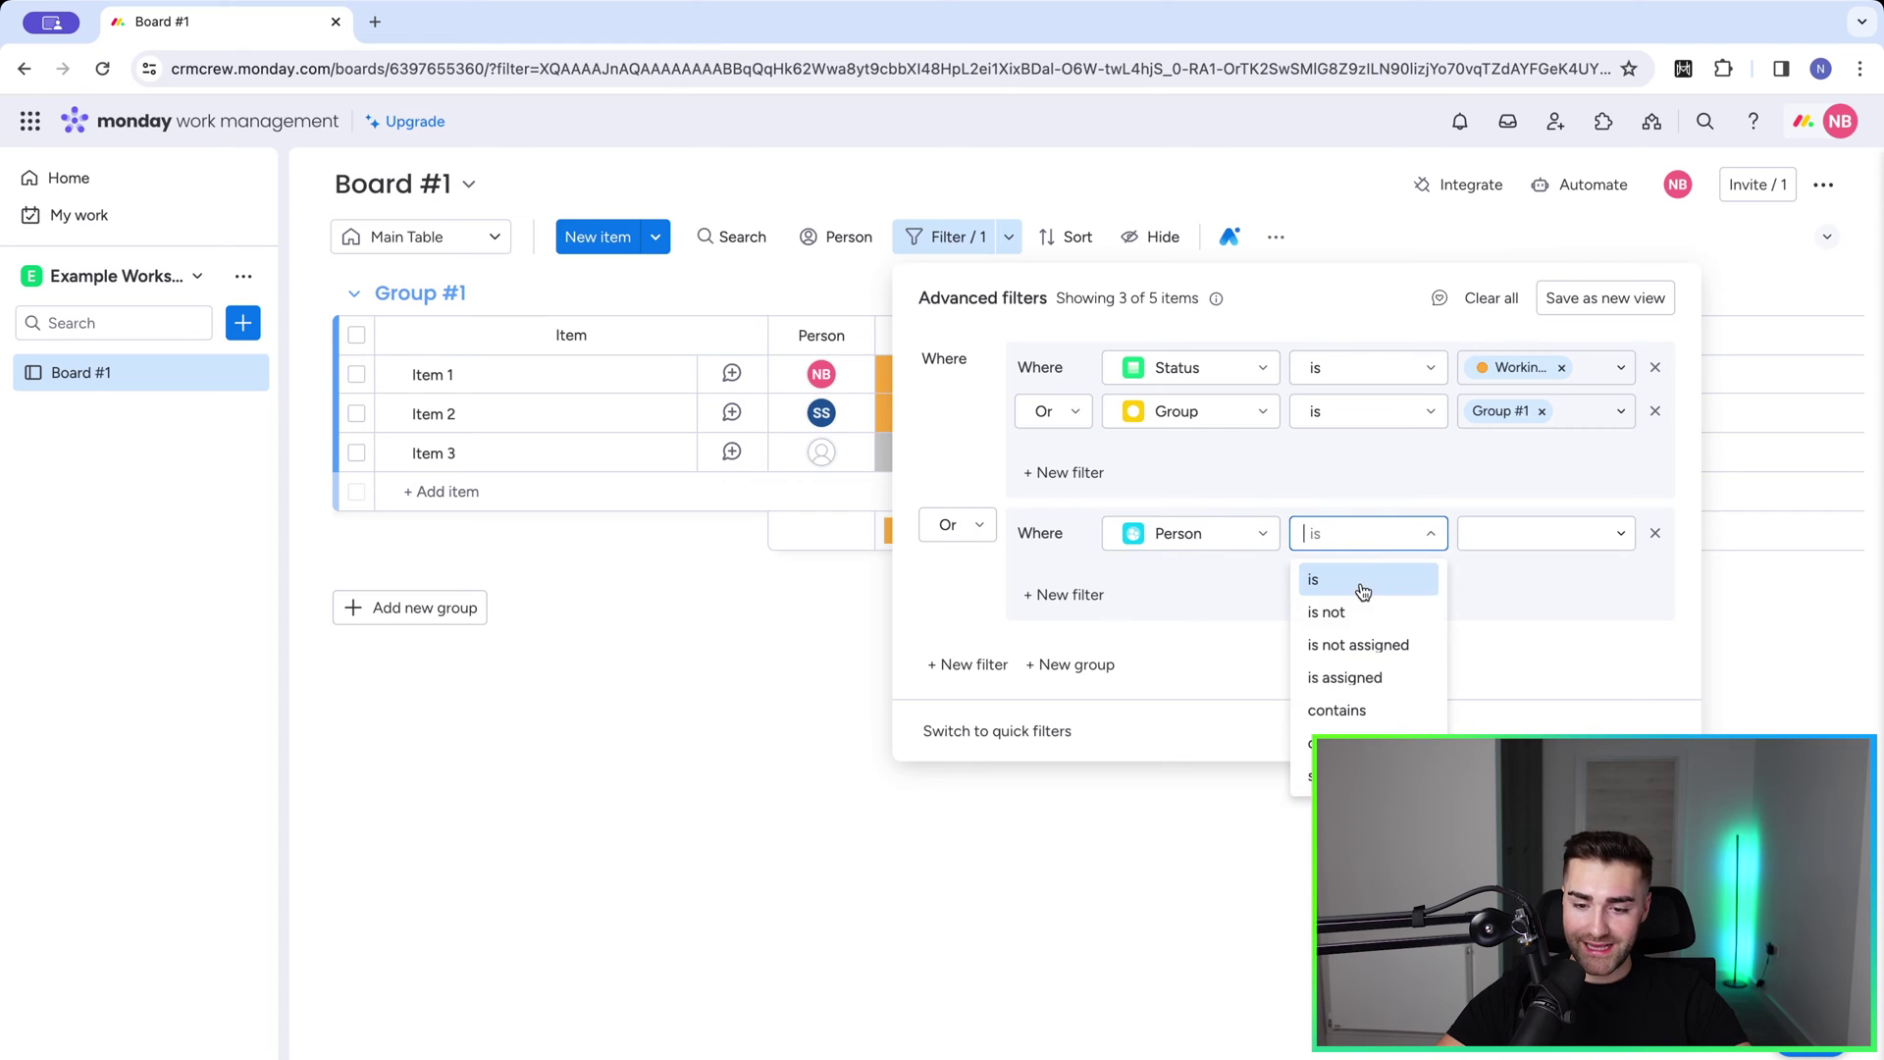
{"action": "left_click", "coordinate": [1345, 675]}
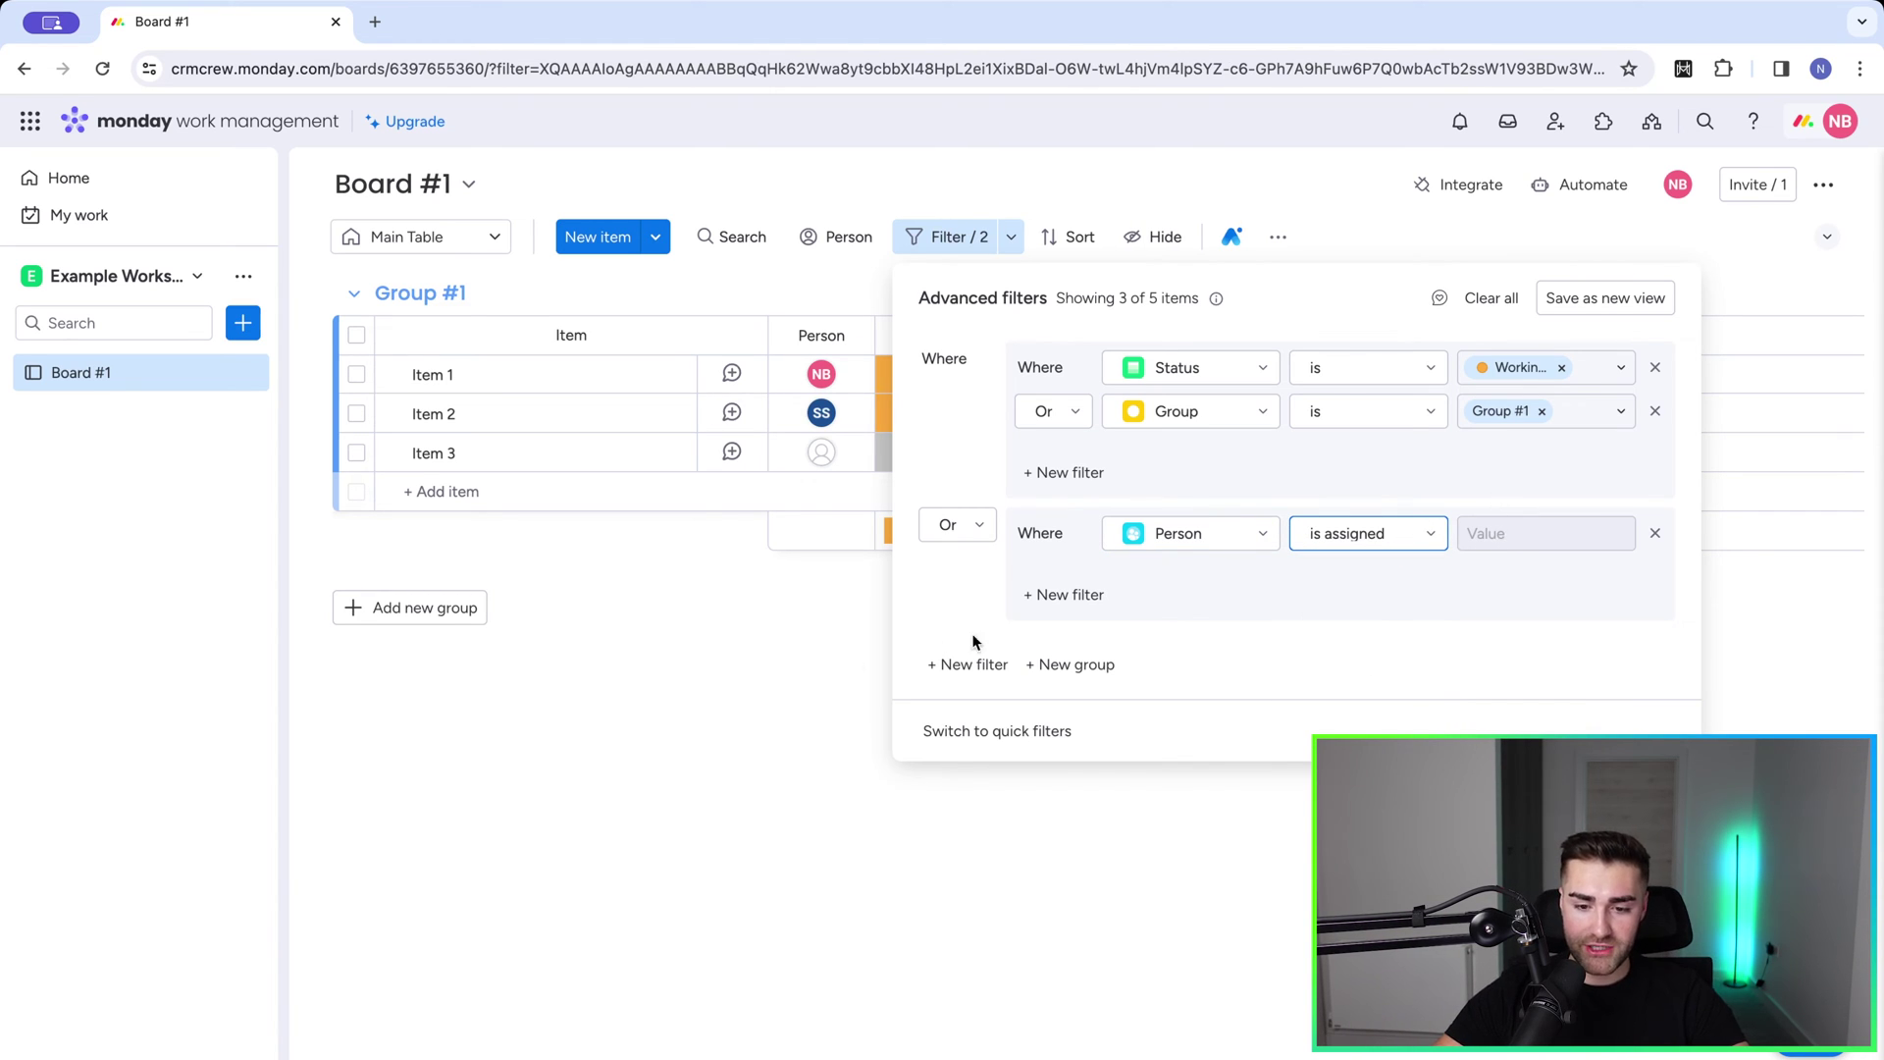
Step: Add a condition joined by And to the second filter group, set to Name contains 1
{"action": "left_click", "coordinate": [1054, 596]}
{"action": "left_click", "coordinate": [1053, 594]}
{"action": "left_click", "coordinate": [1222, 587]}
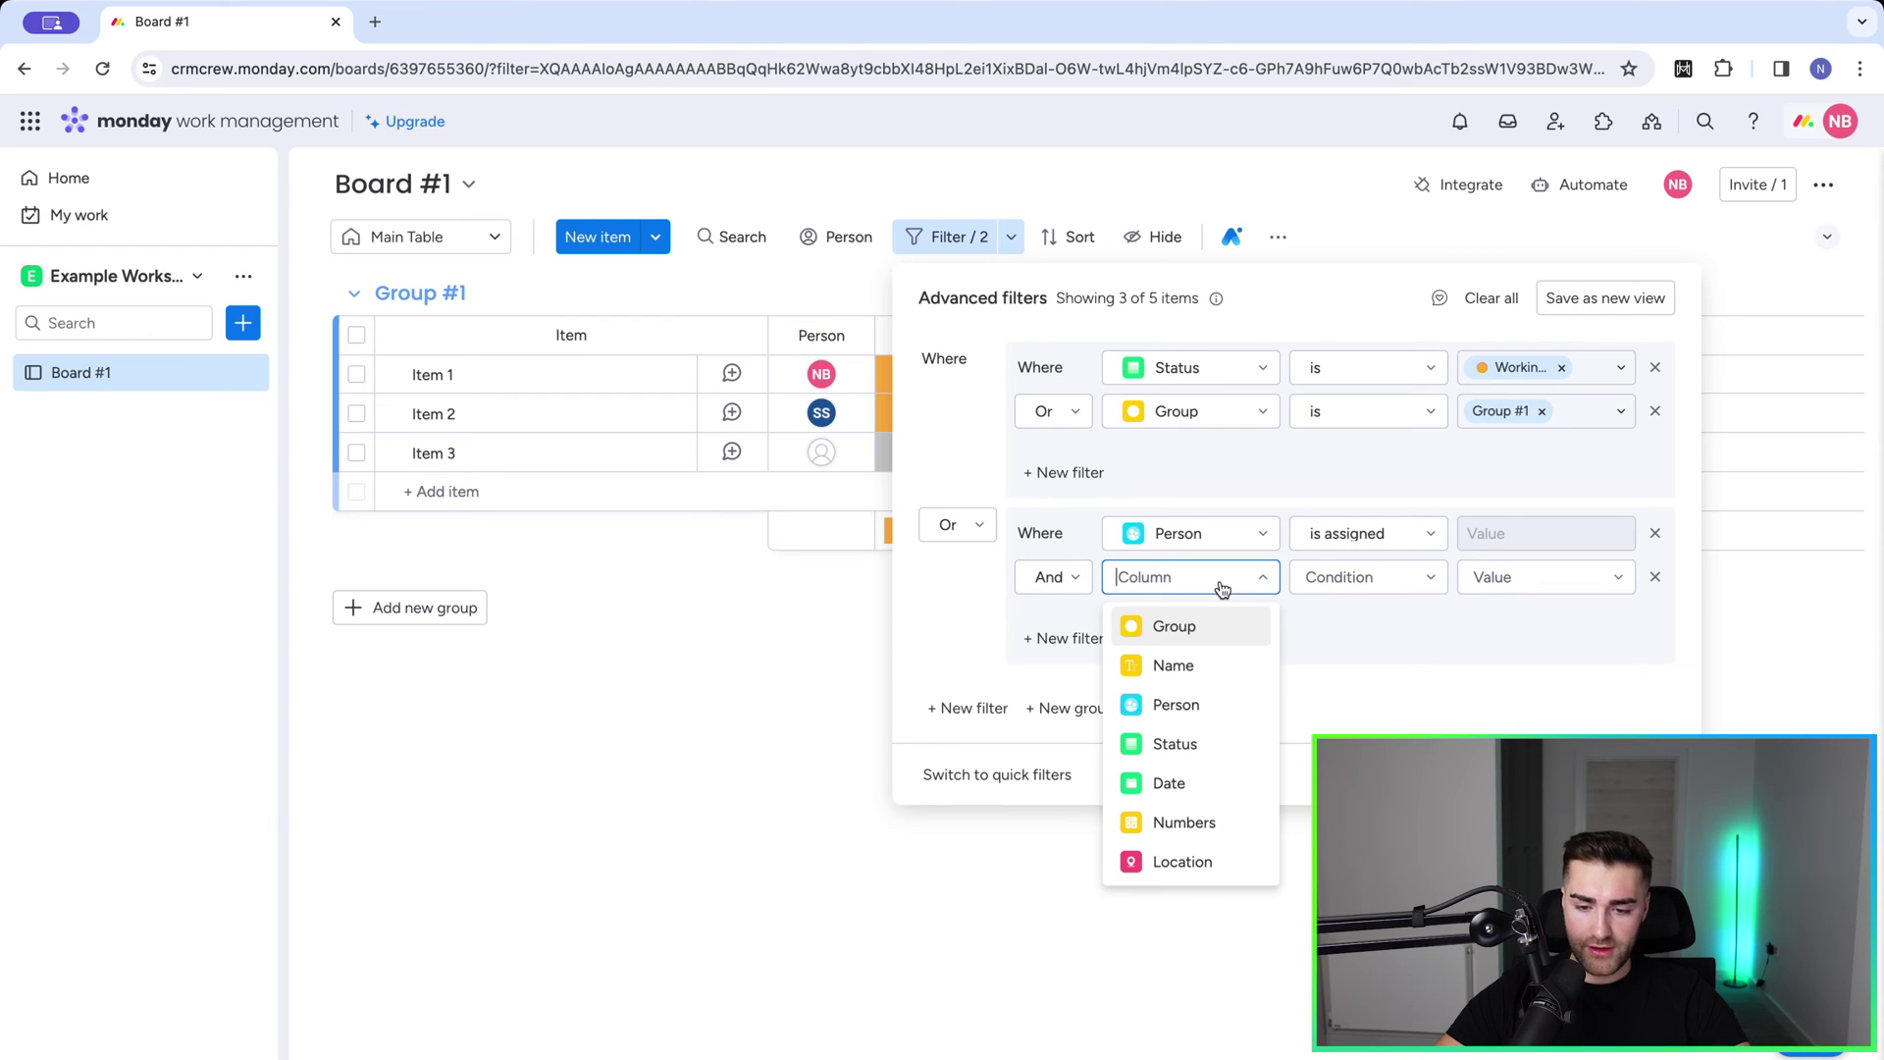
{"action": "left_click", "coordinate": [1177, 665]}
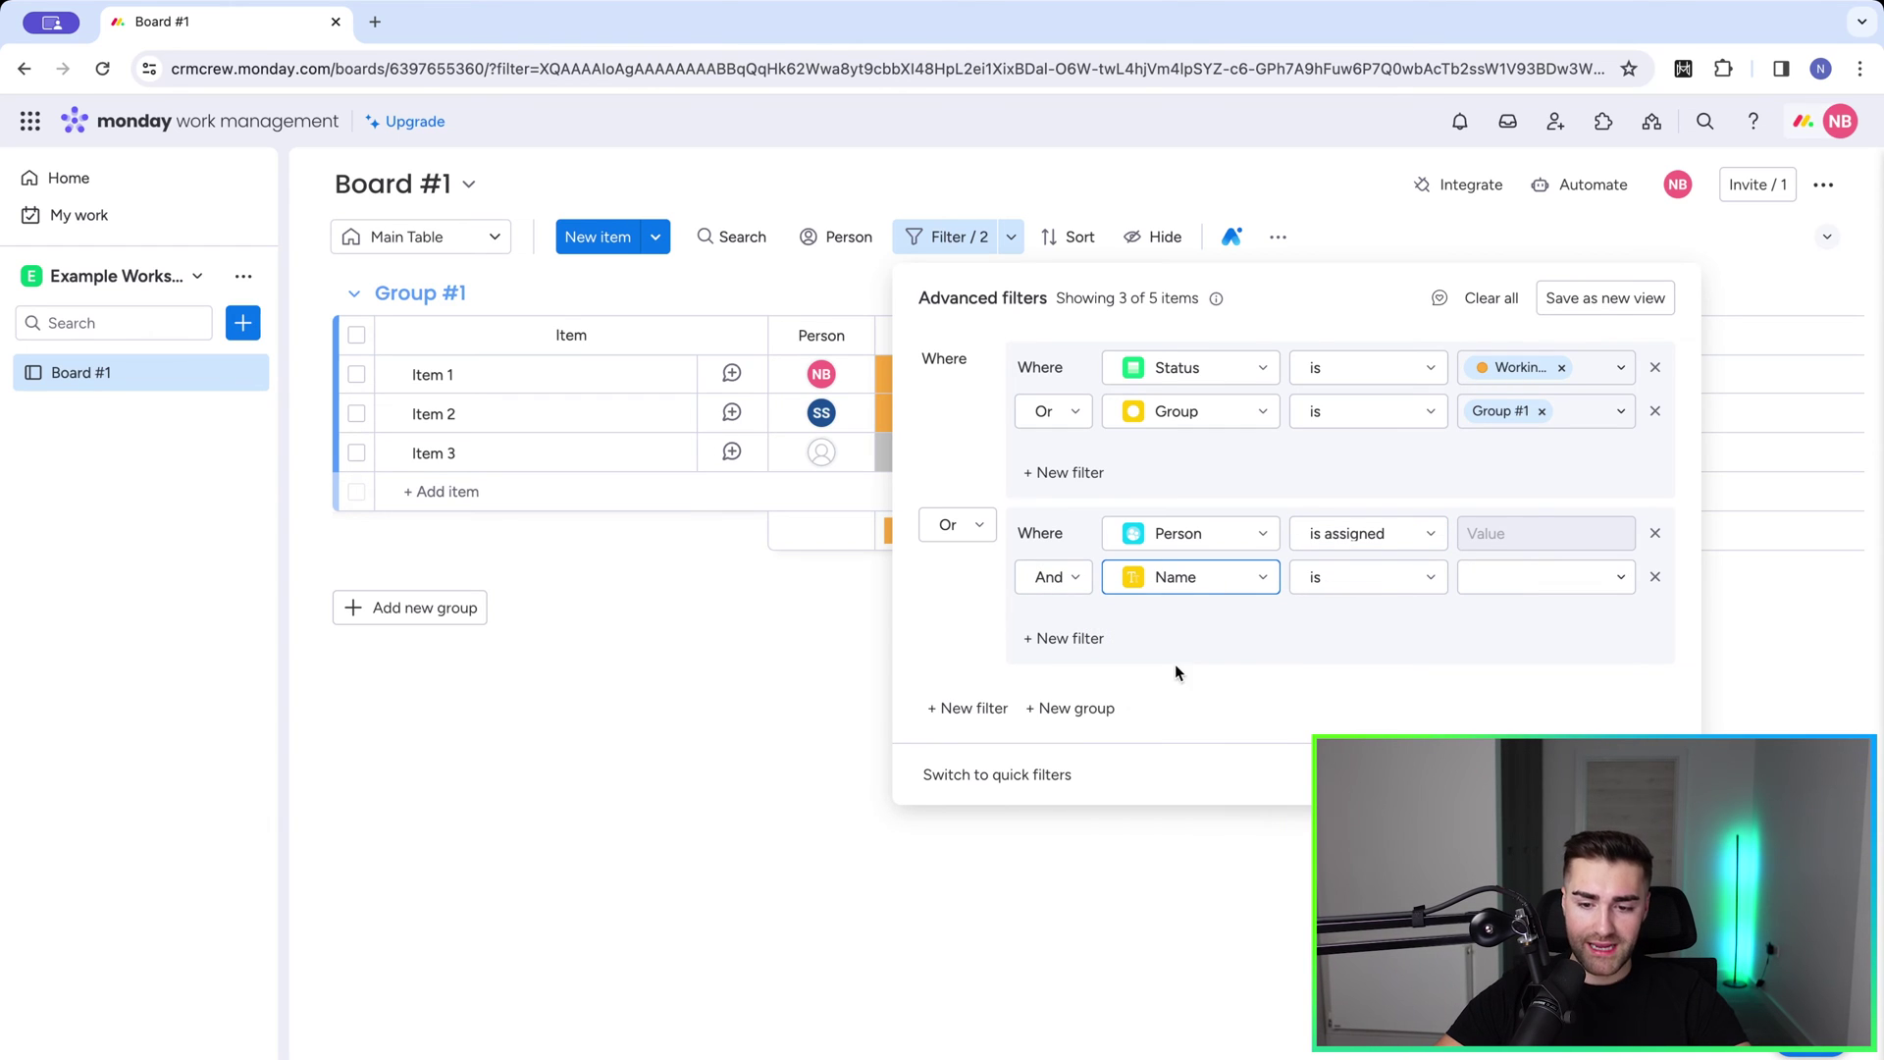
{"action": "left_click", "coordinate": [1345, 581]}
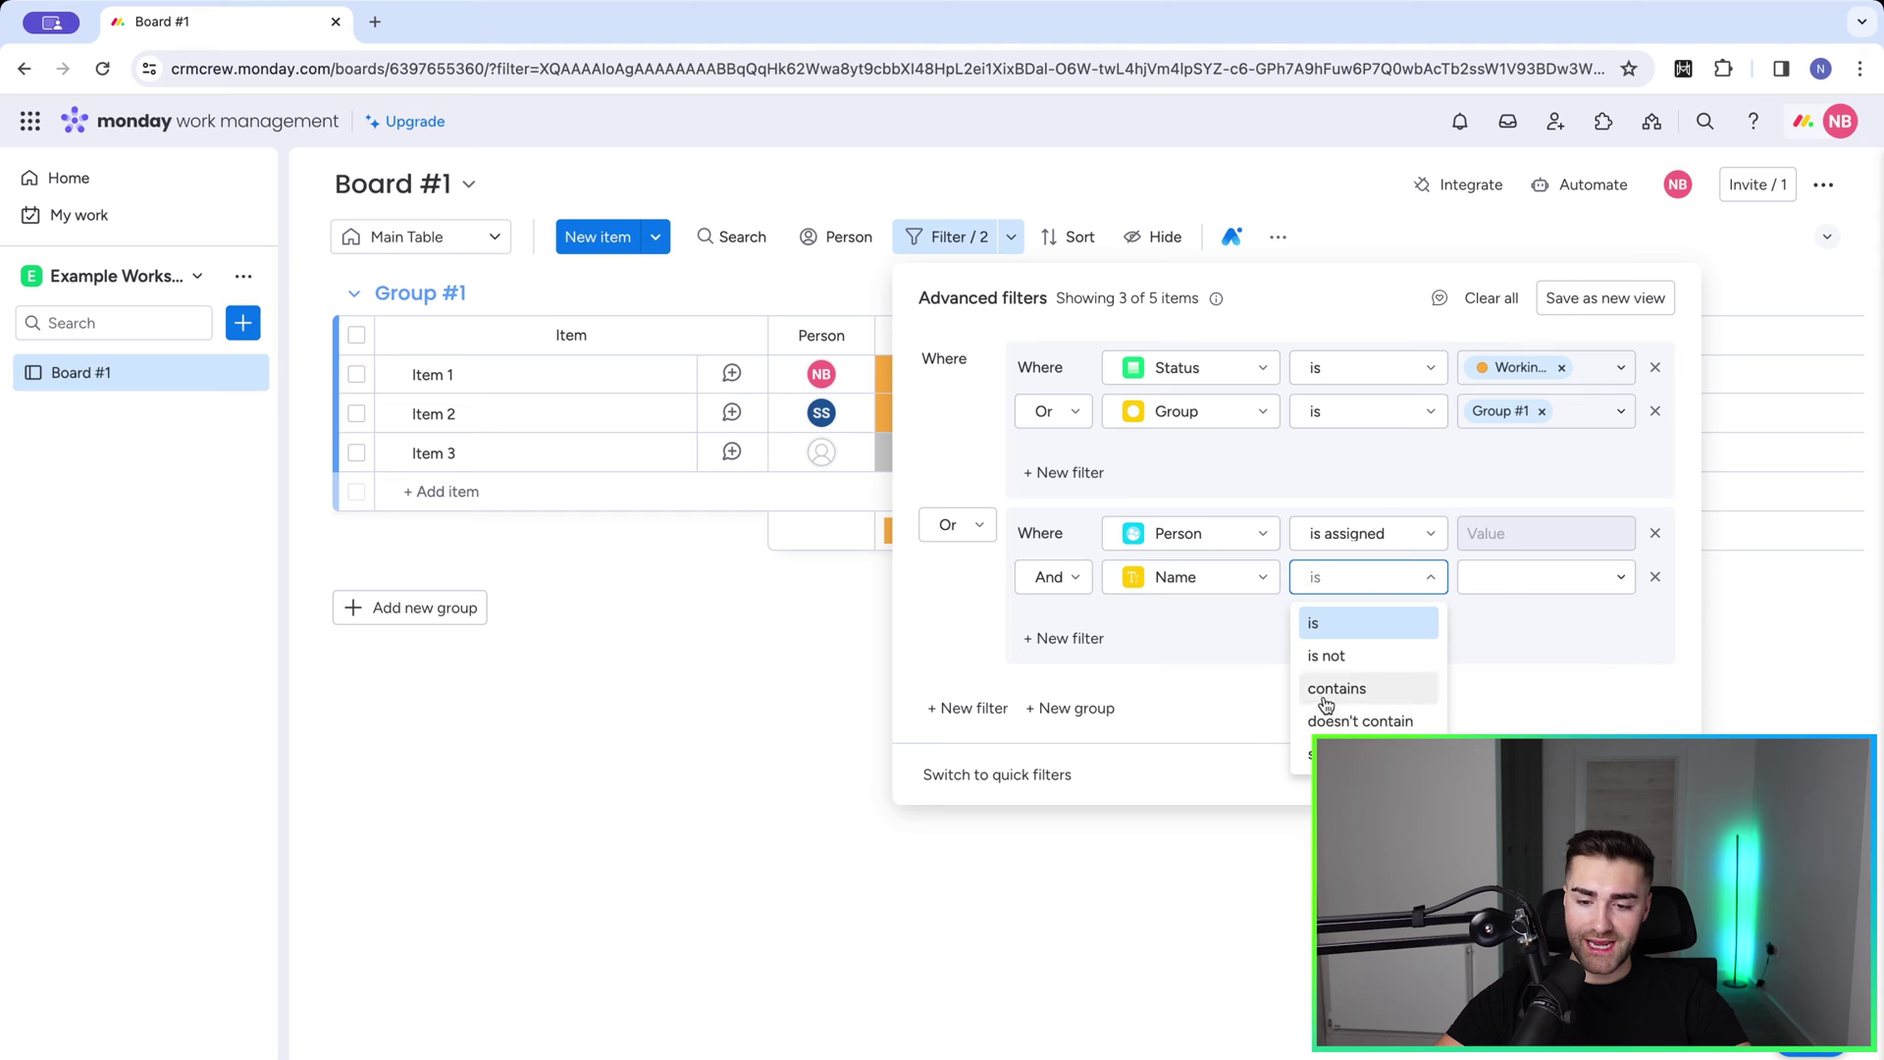
{"action": "left_click", "coordinate": [1323, 687]}
{"action": "left_click", "coordinate": [1501, 576]}
{"action": "type", "text": "1"}
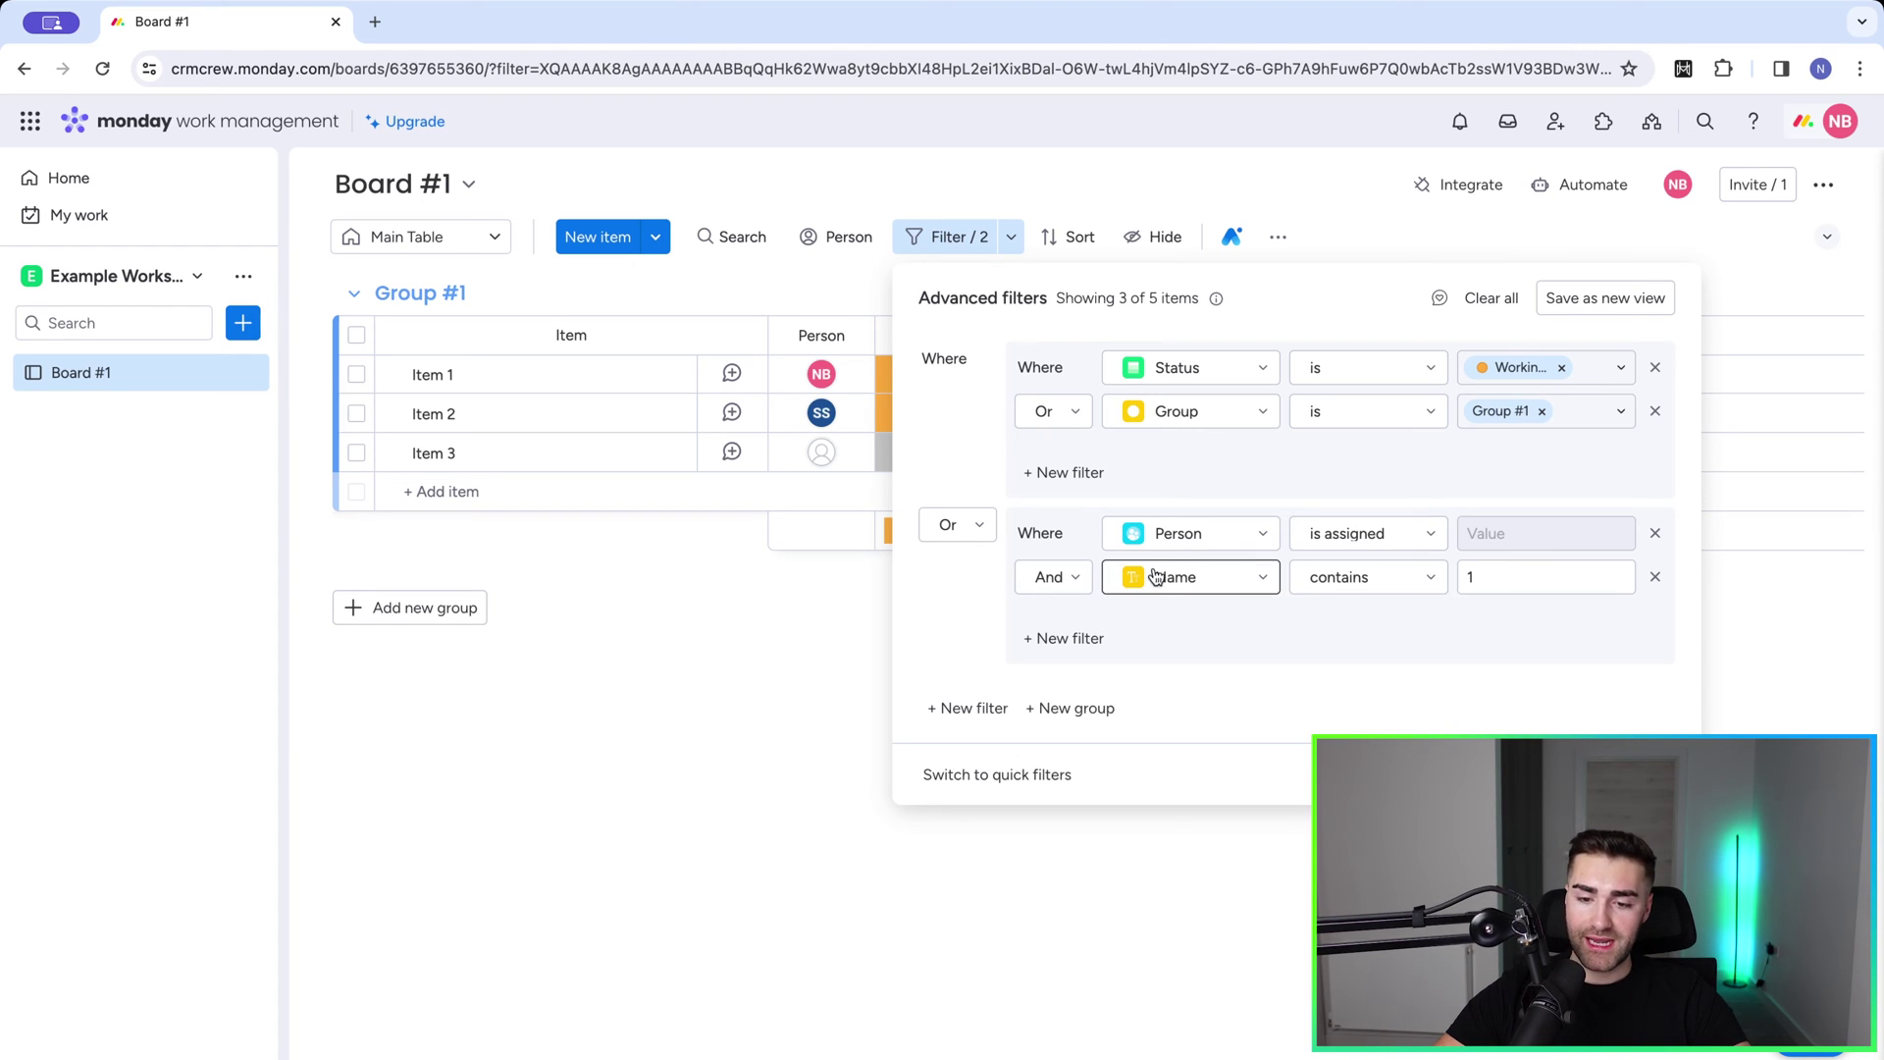
Step: Change the operator between the Status and Group conditions in the first filter group to And
{"action": "left_click", "coordinate": [1052, 409]}
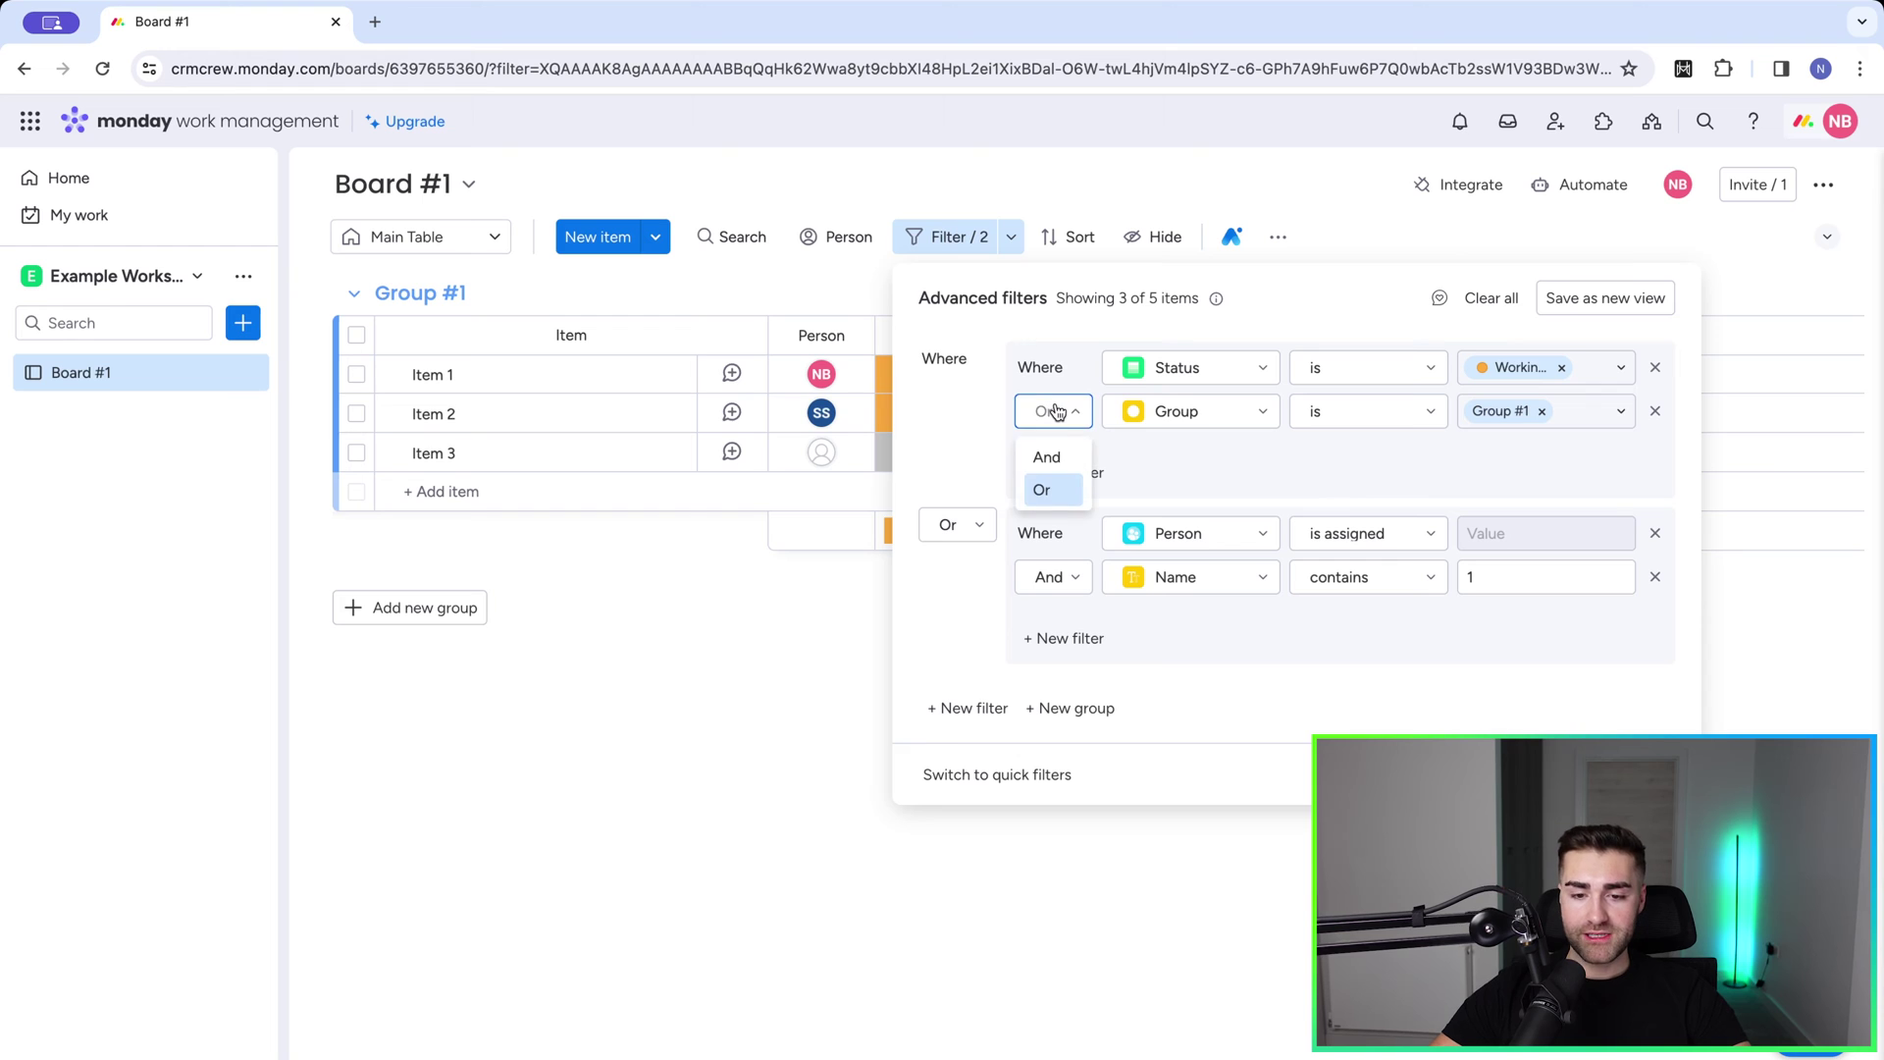
{"action": "left_click", "coordinate": [1046, 459]}
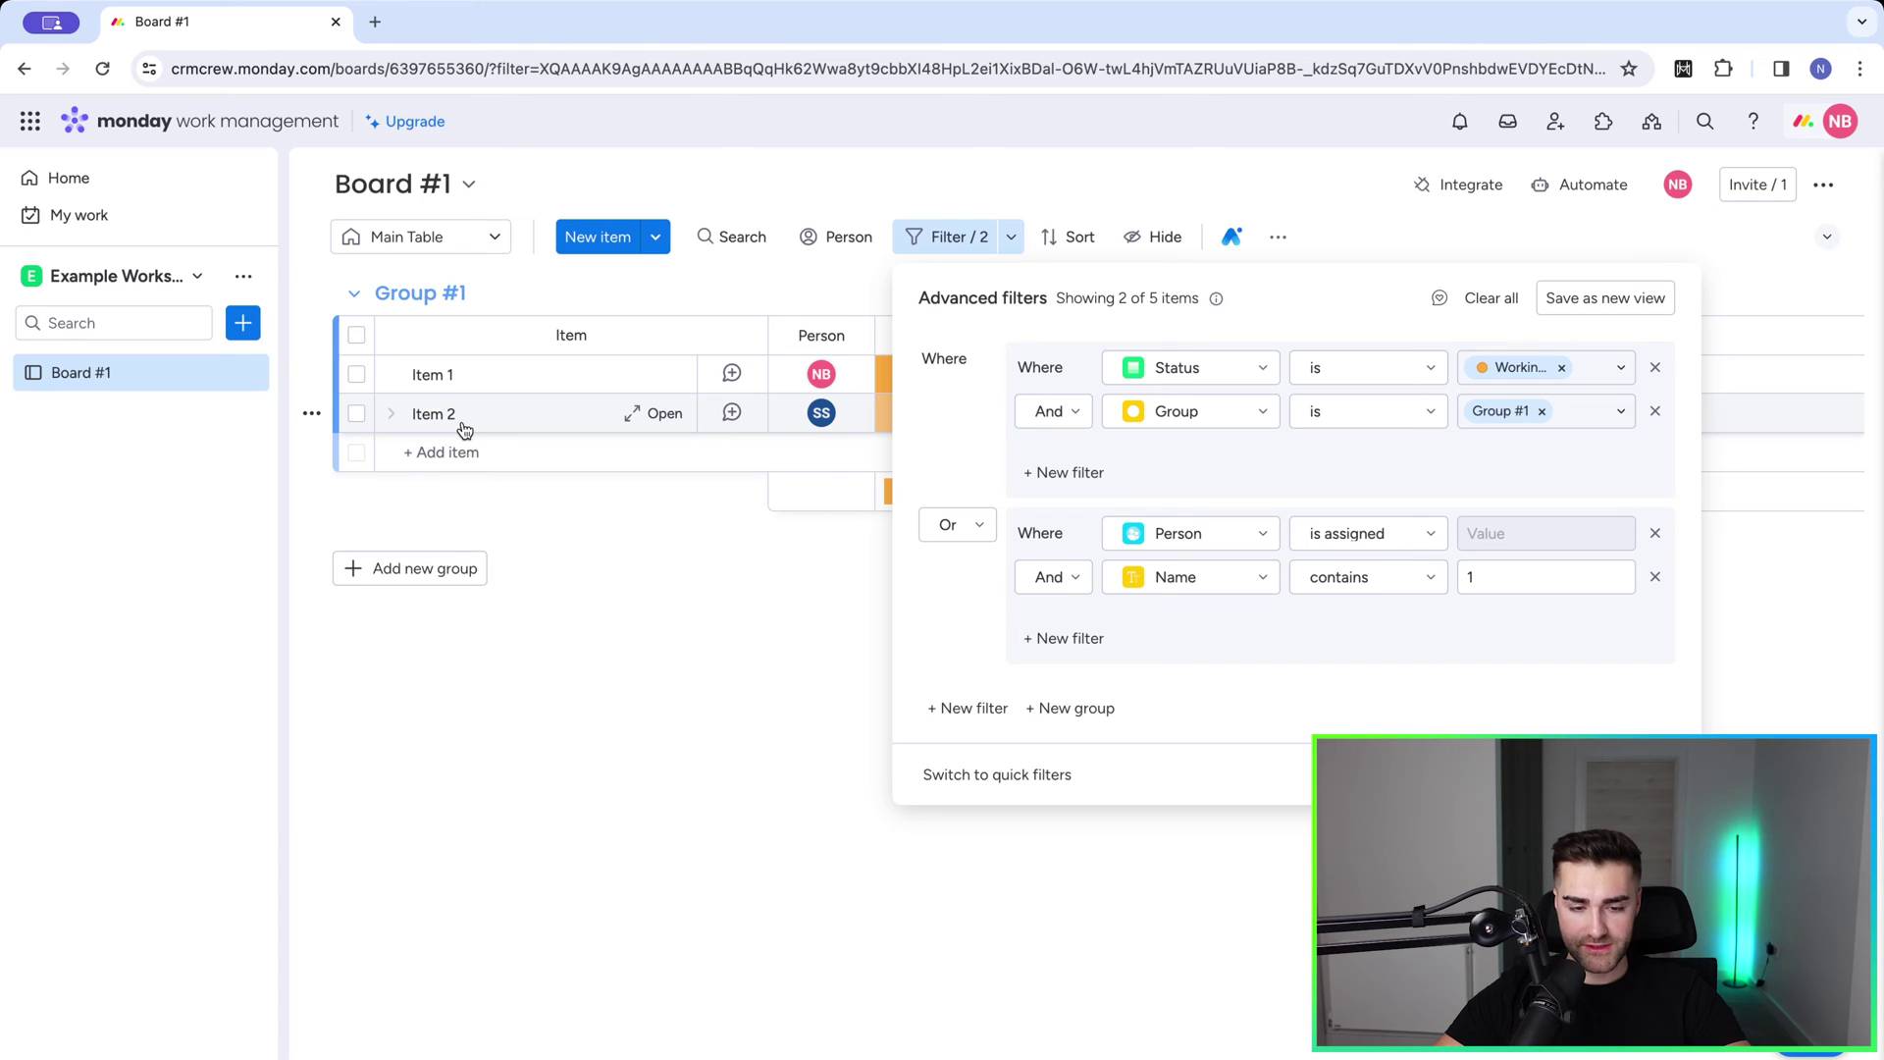
Step: Switch the operator between the two filter groups to And, and return it to Or
{"action": "left_click", "coordinate": [968, 527]}
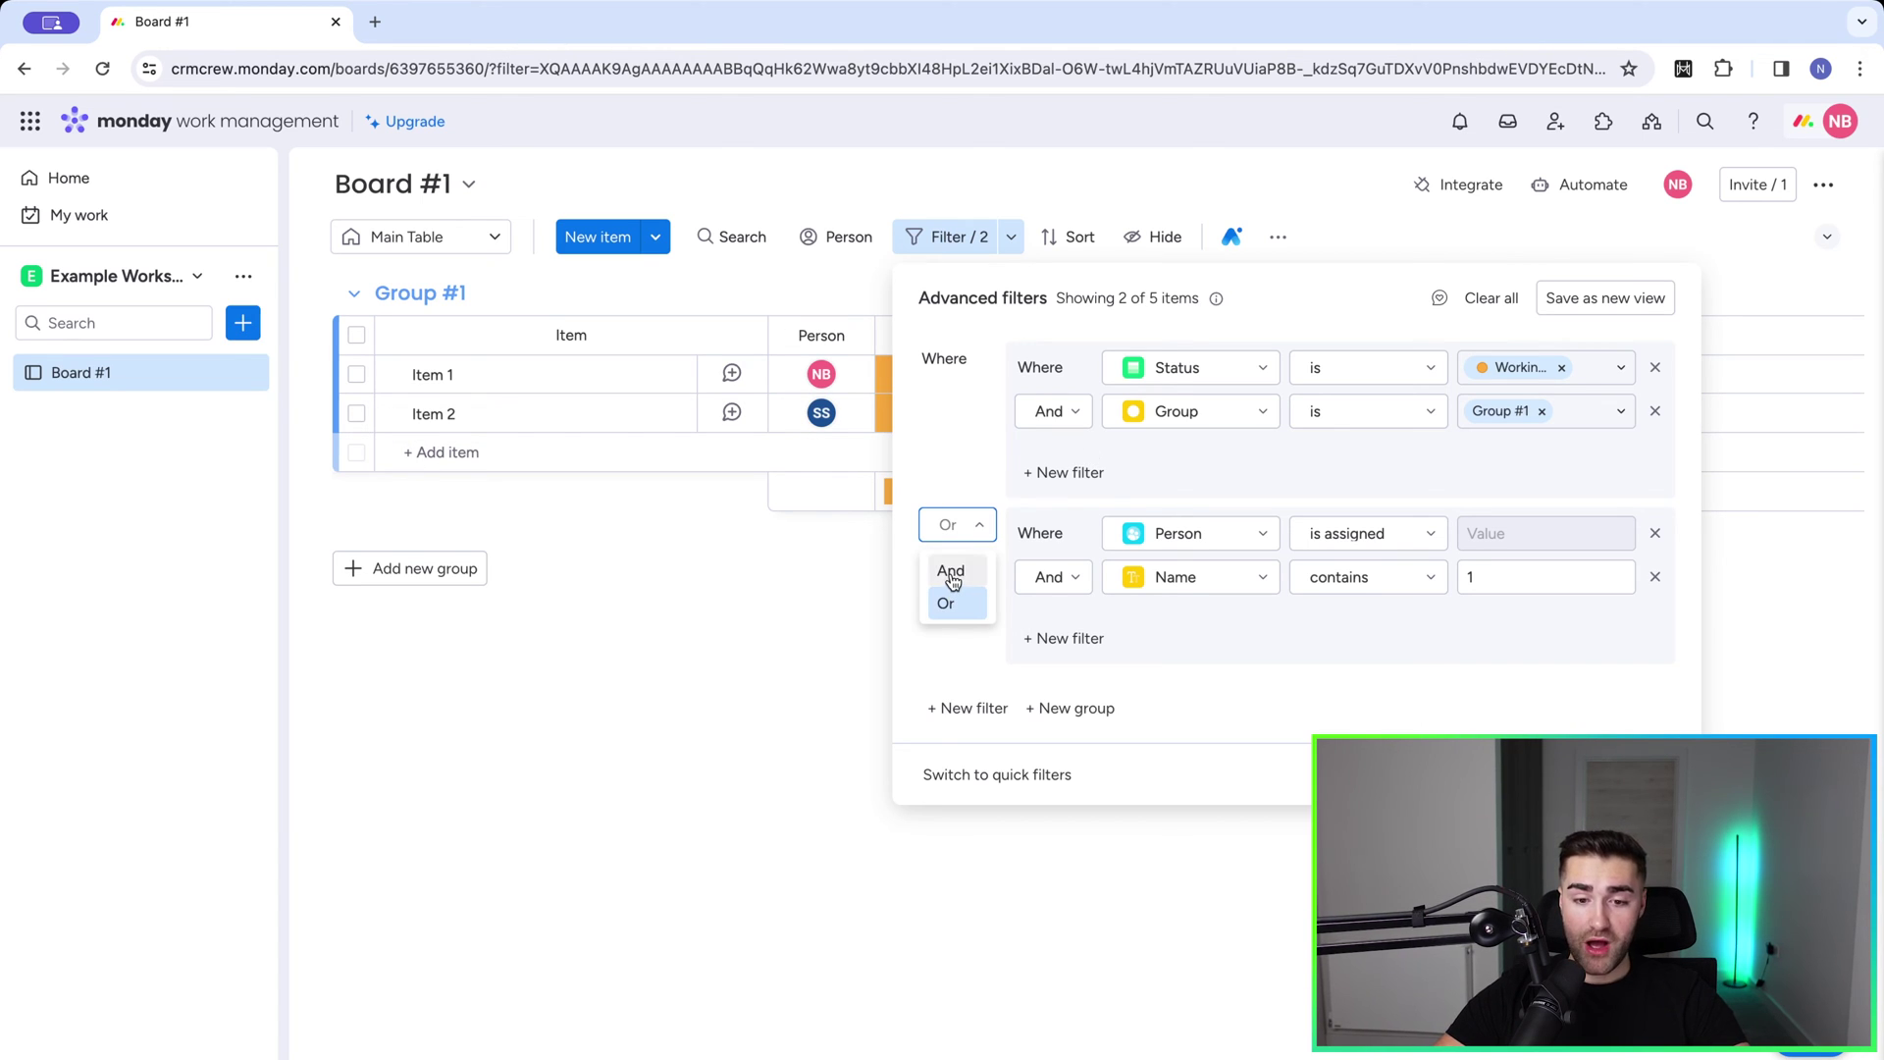
{"action": "left_click", "coordinate": [951, 574]}
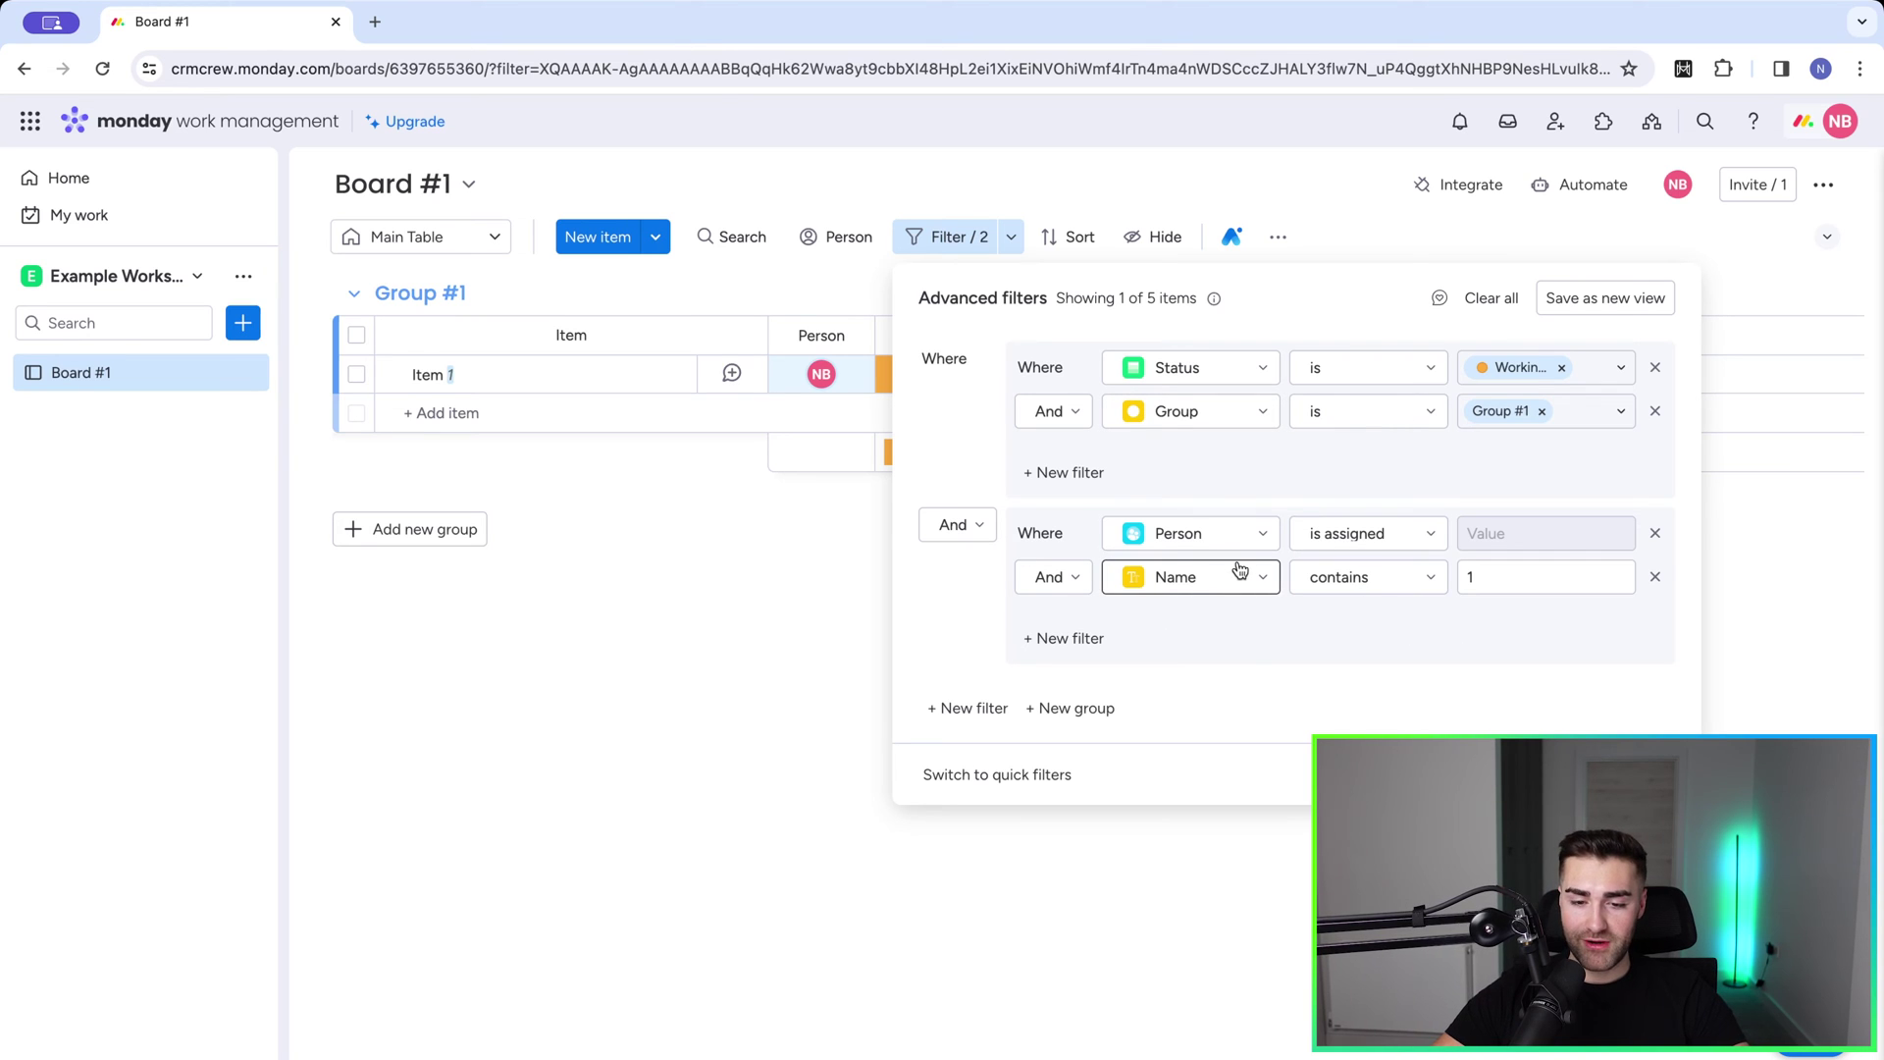
{"action": "left_click", "coordinate": [951, 525]}
{"action": "left_click", "coordinate": [947, 601]}
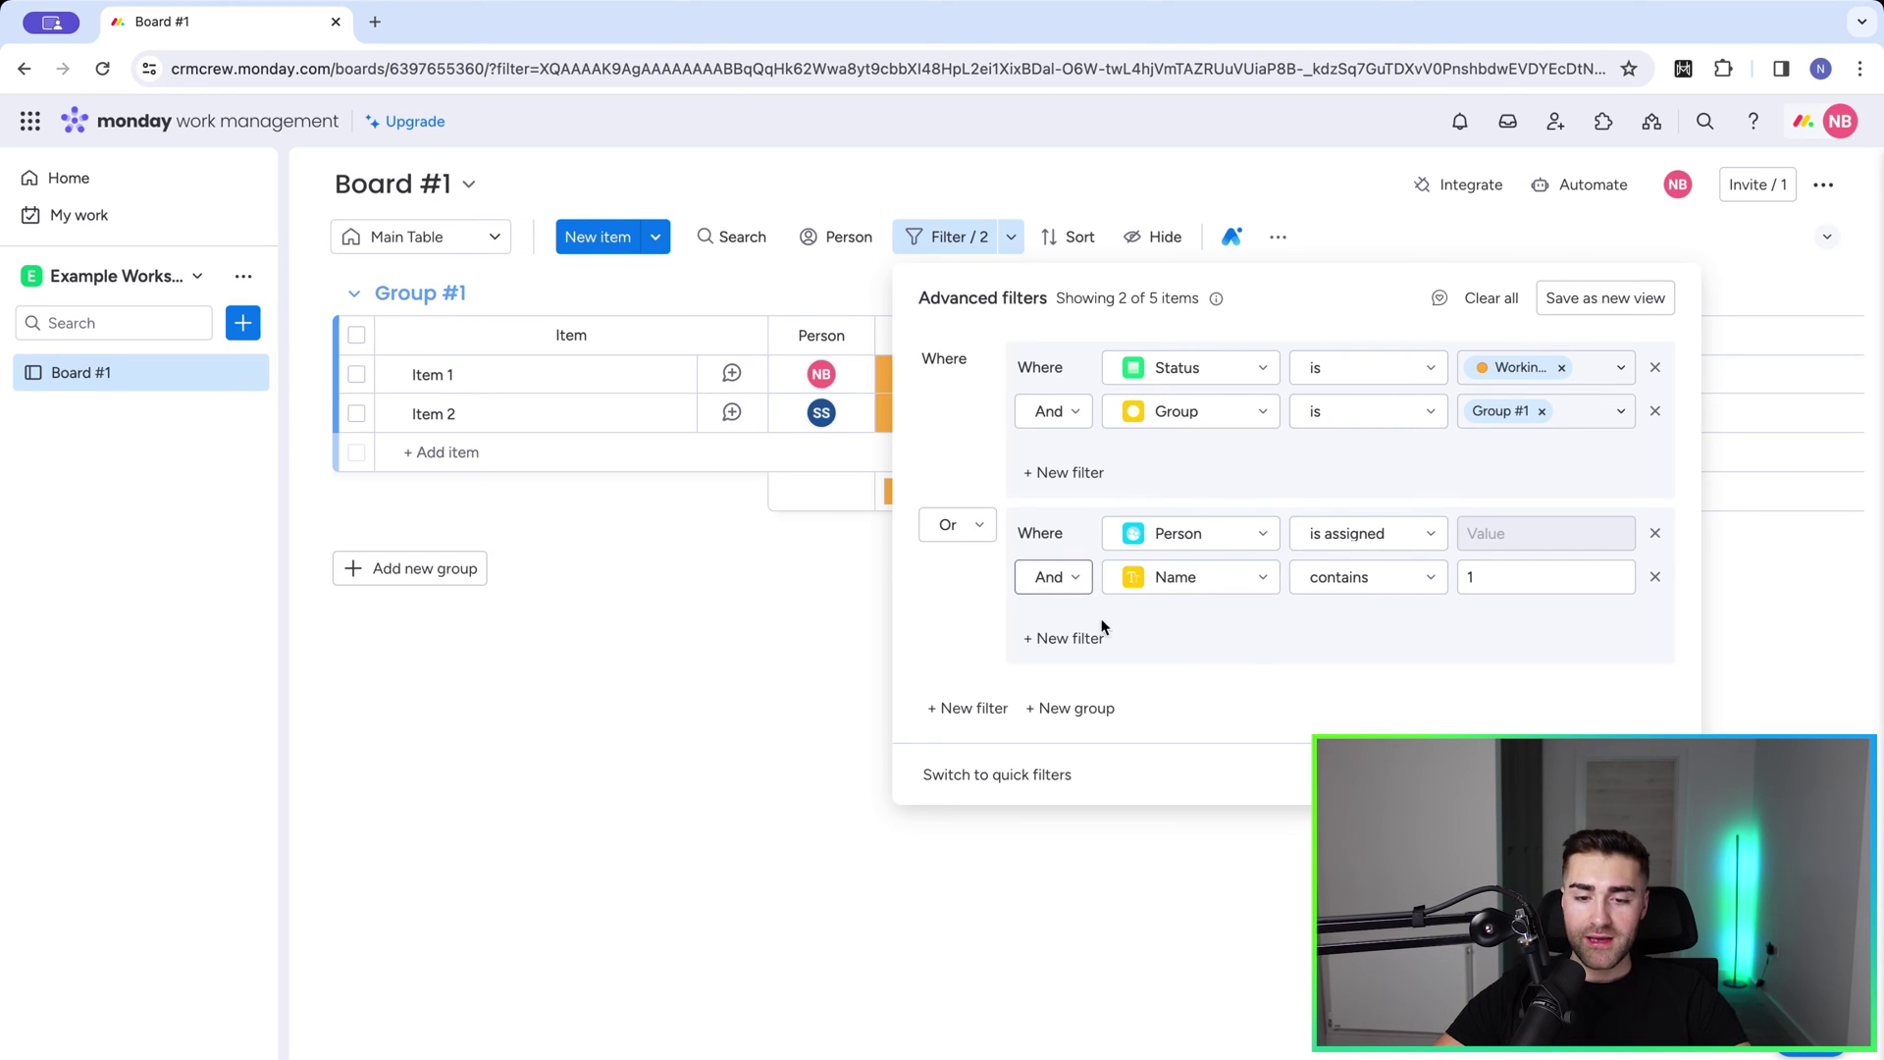
Step: Add an empty third filter group and try And as the operator between the filter groups
{"action": "left_click", "coordinate": [1066, 702]}
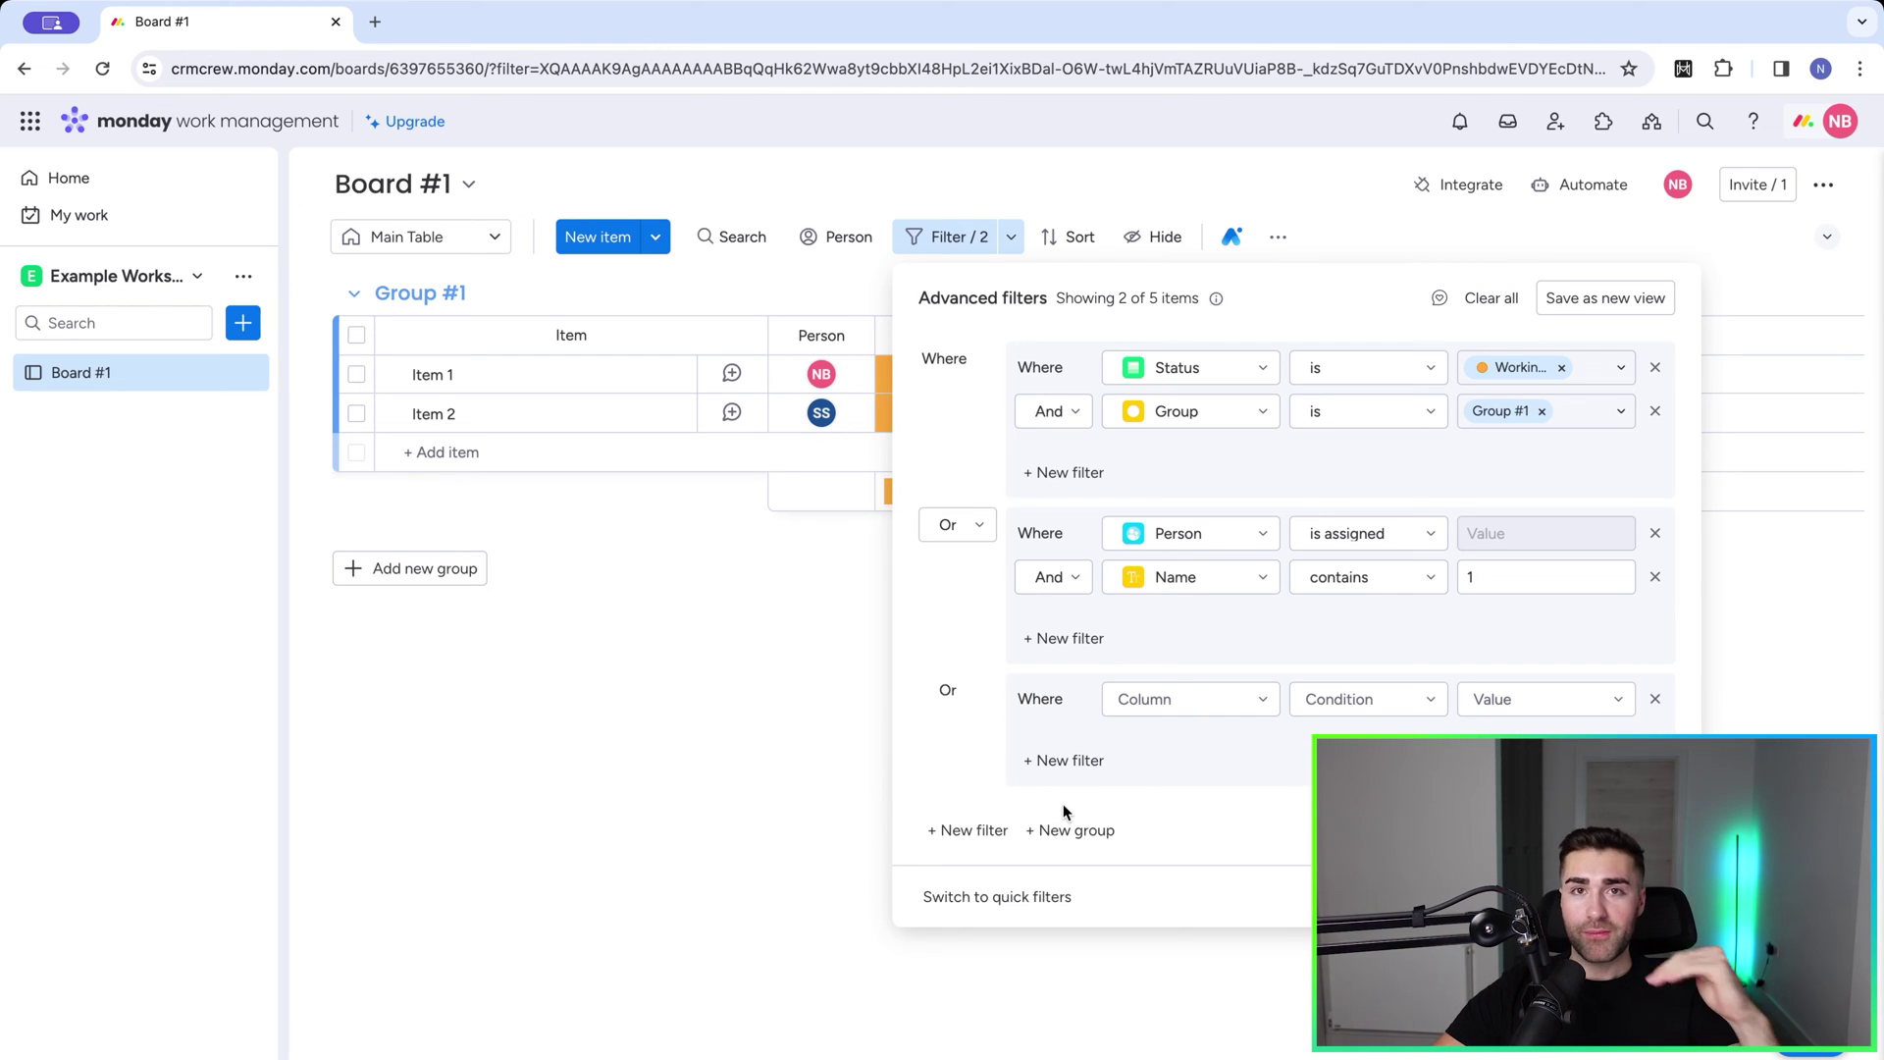
{"action": "left_click", "coordinate": [948, 527]}
{"action": "left_click", "coordinate": [953, 579]}
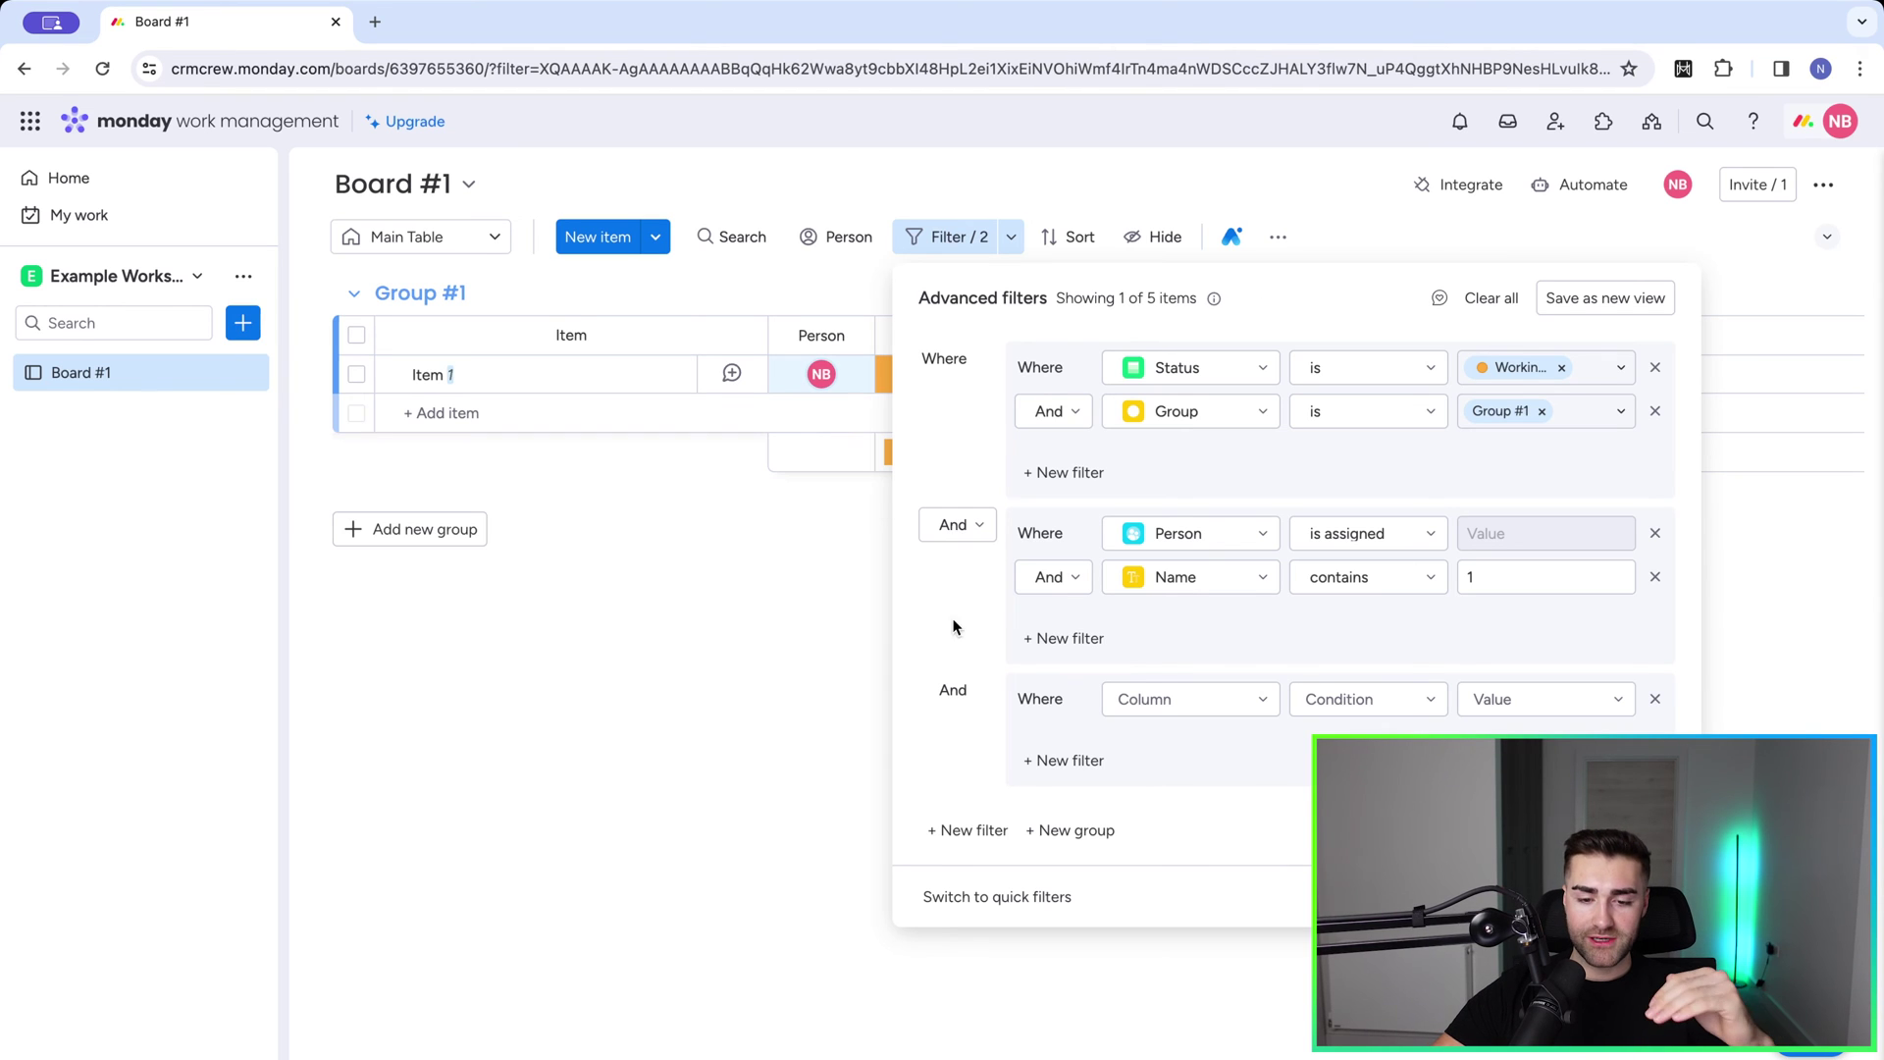
{"action": "left_click", "coordinate": [958, 530]}
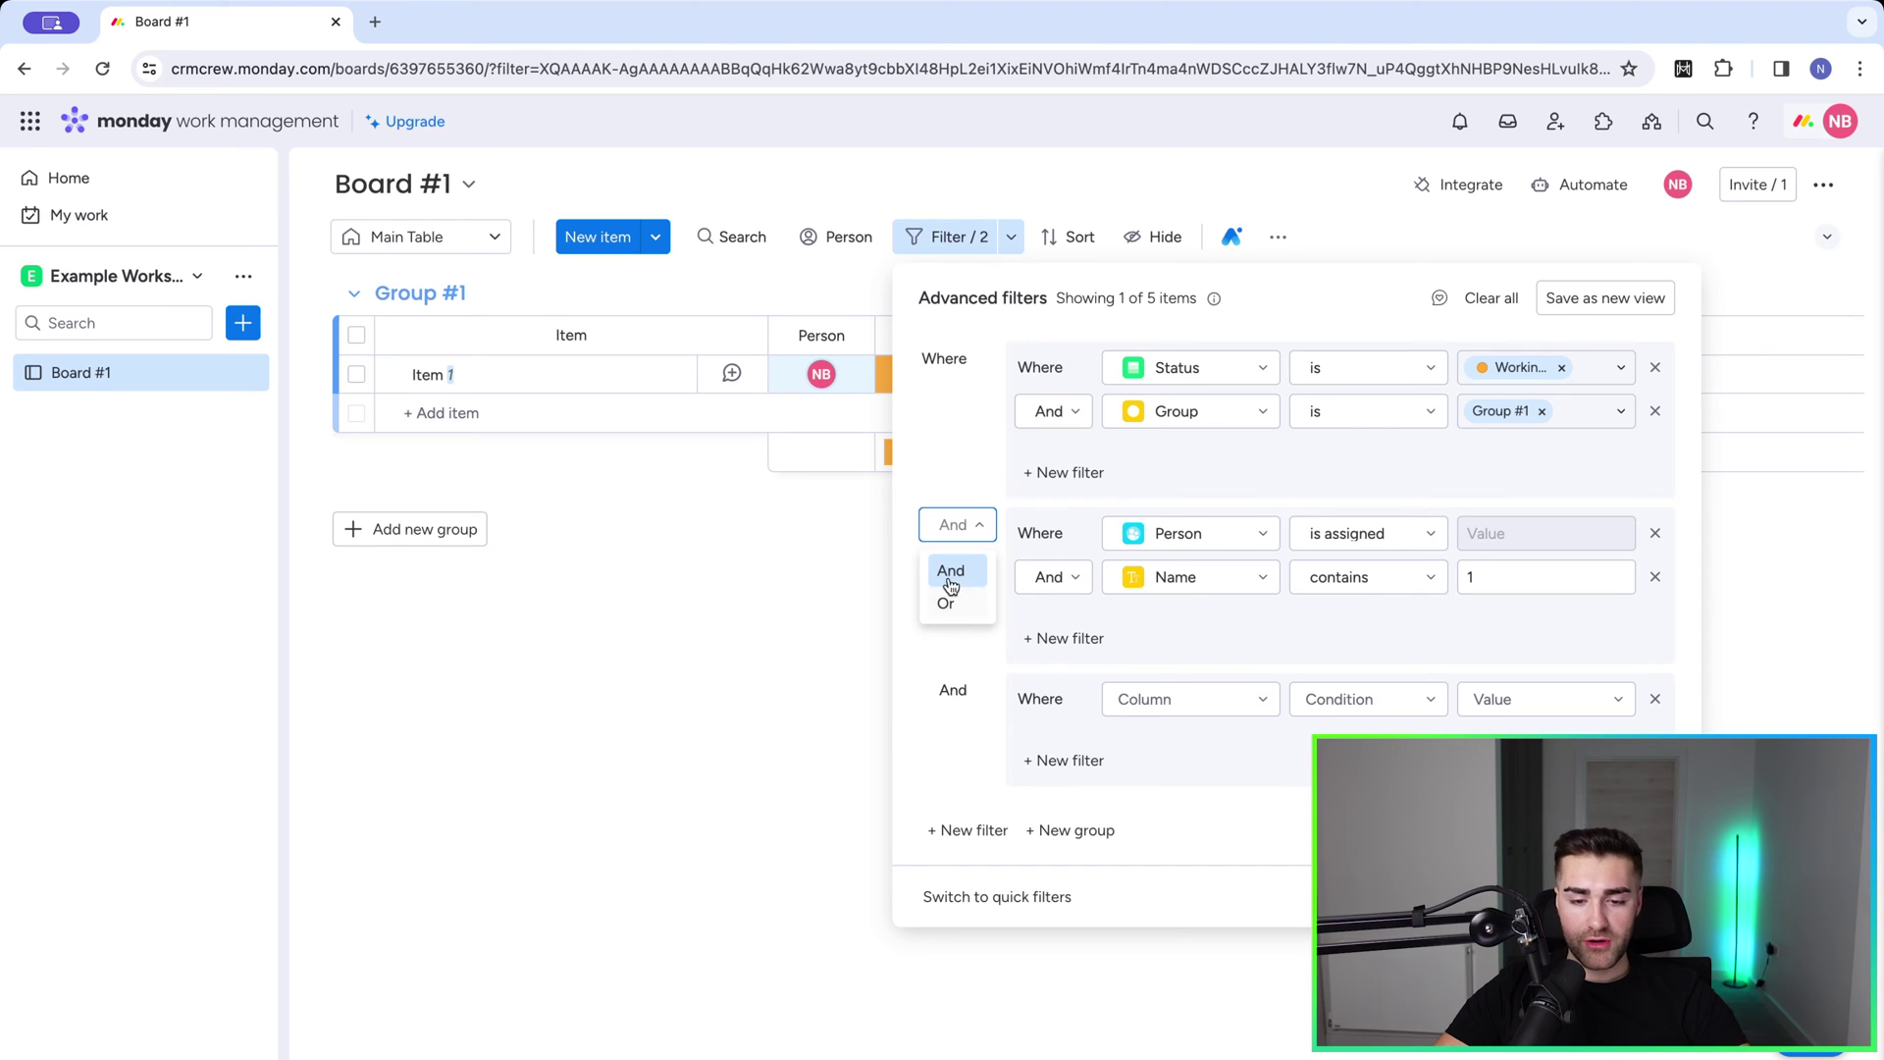
{"action": "left_click", "coordinate": [950, 581]}
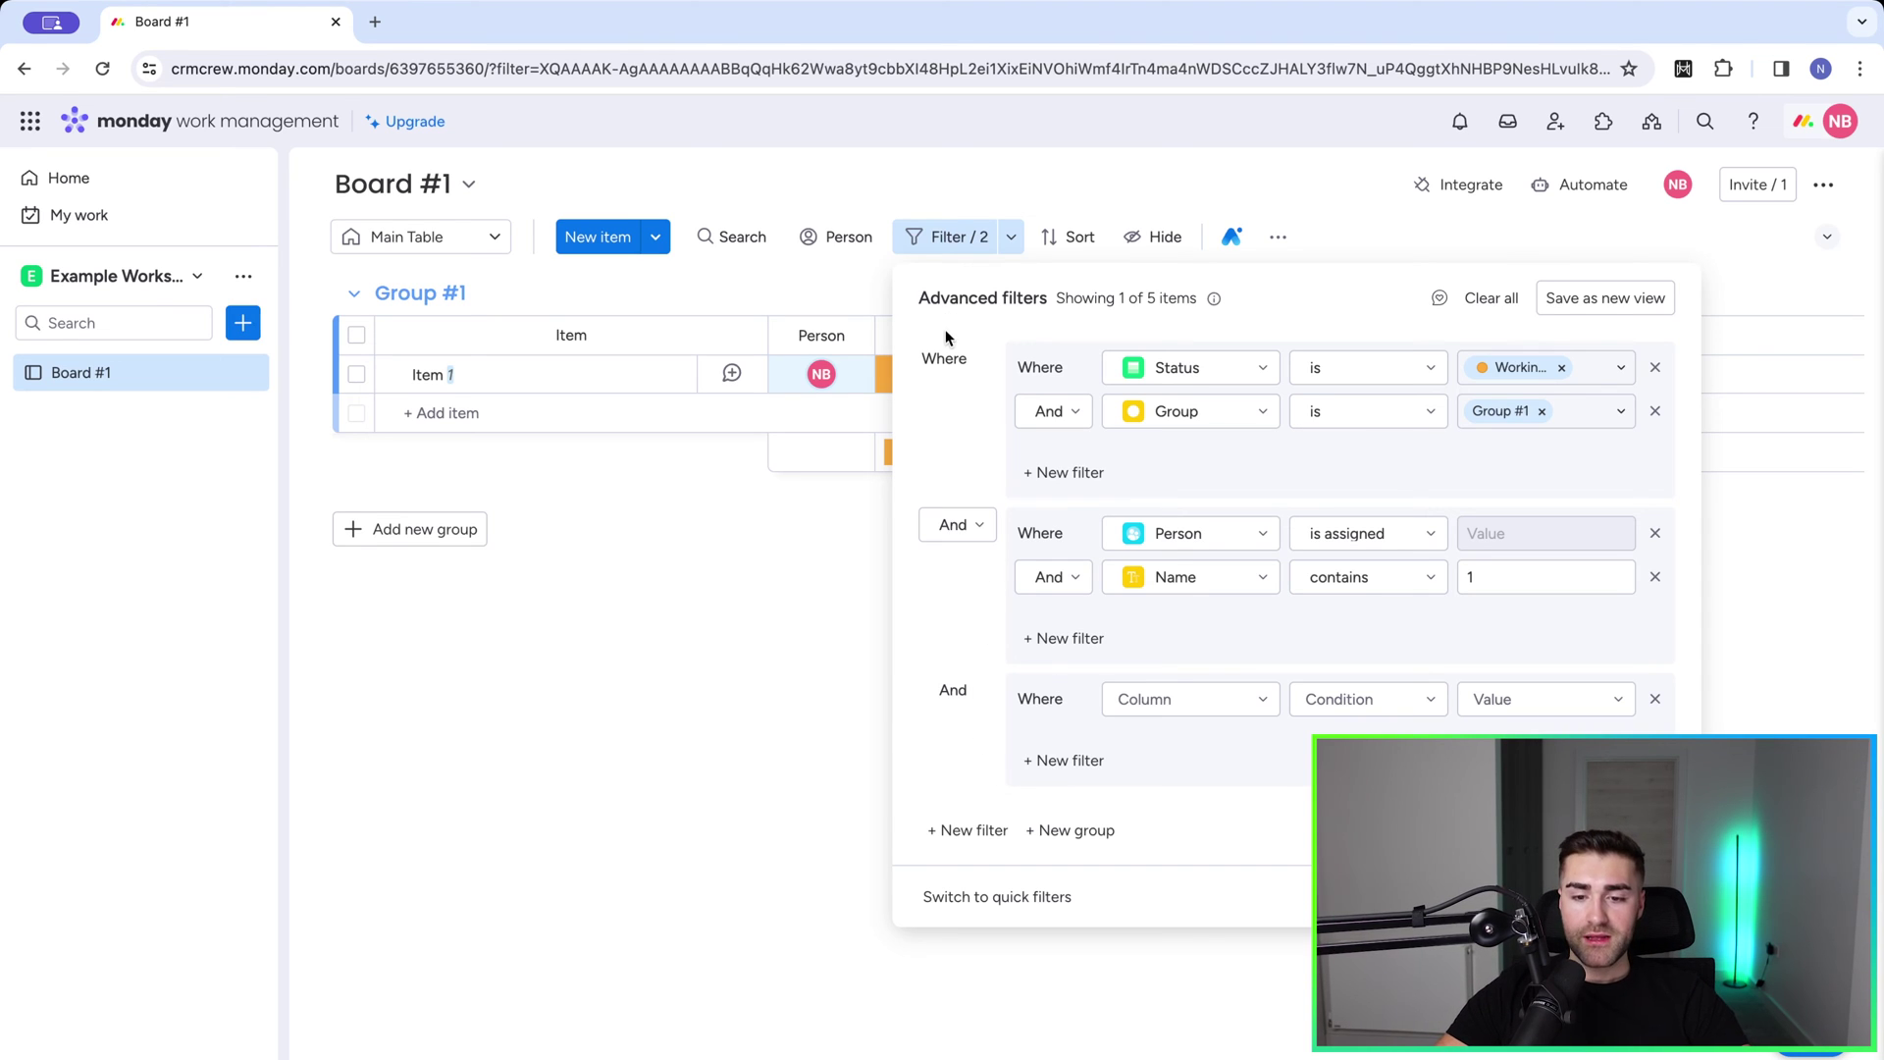
Step: Set the operator between the filter groups back to Or and remove the empty third group
{"action": "left_click", "coordinate": [960, 525]}
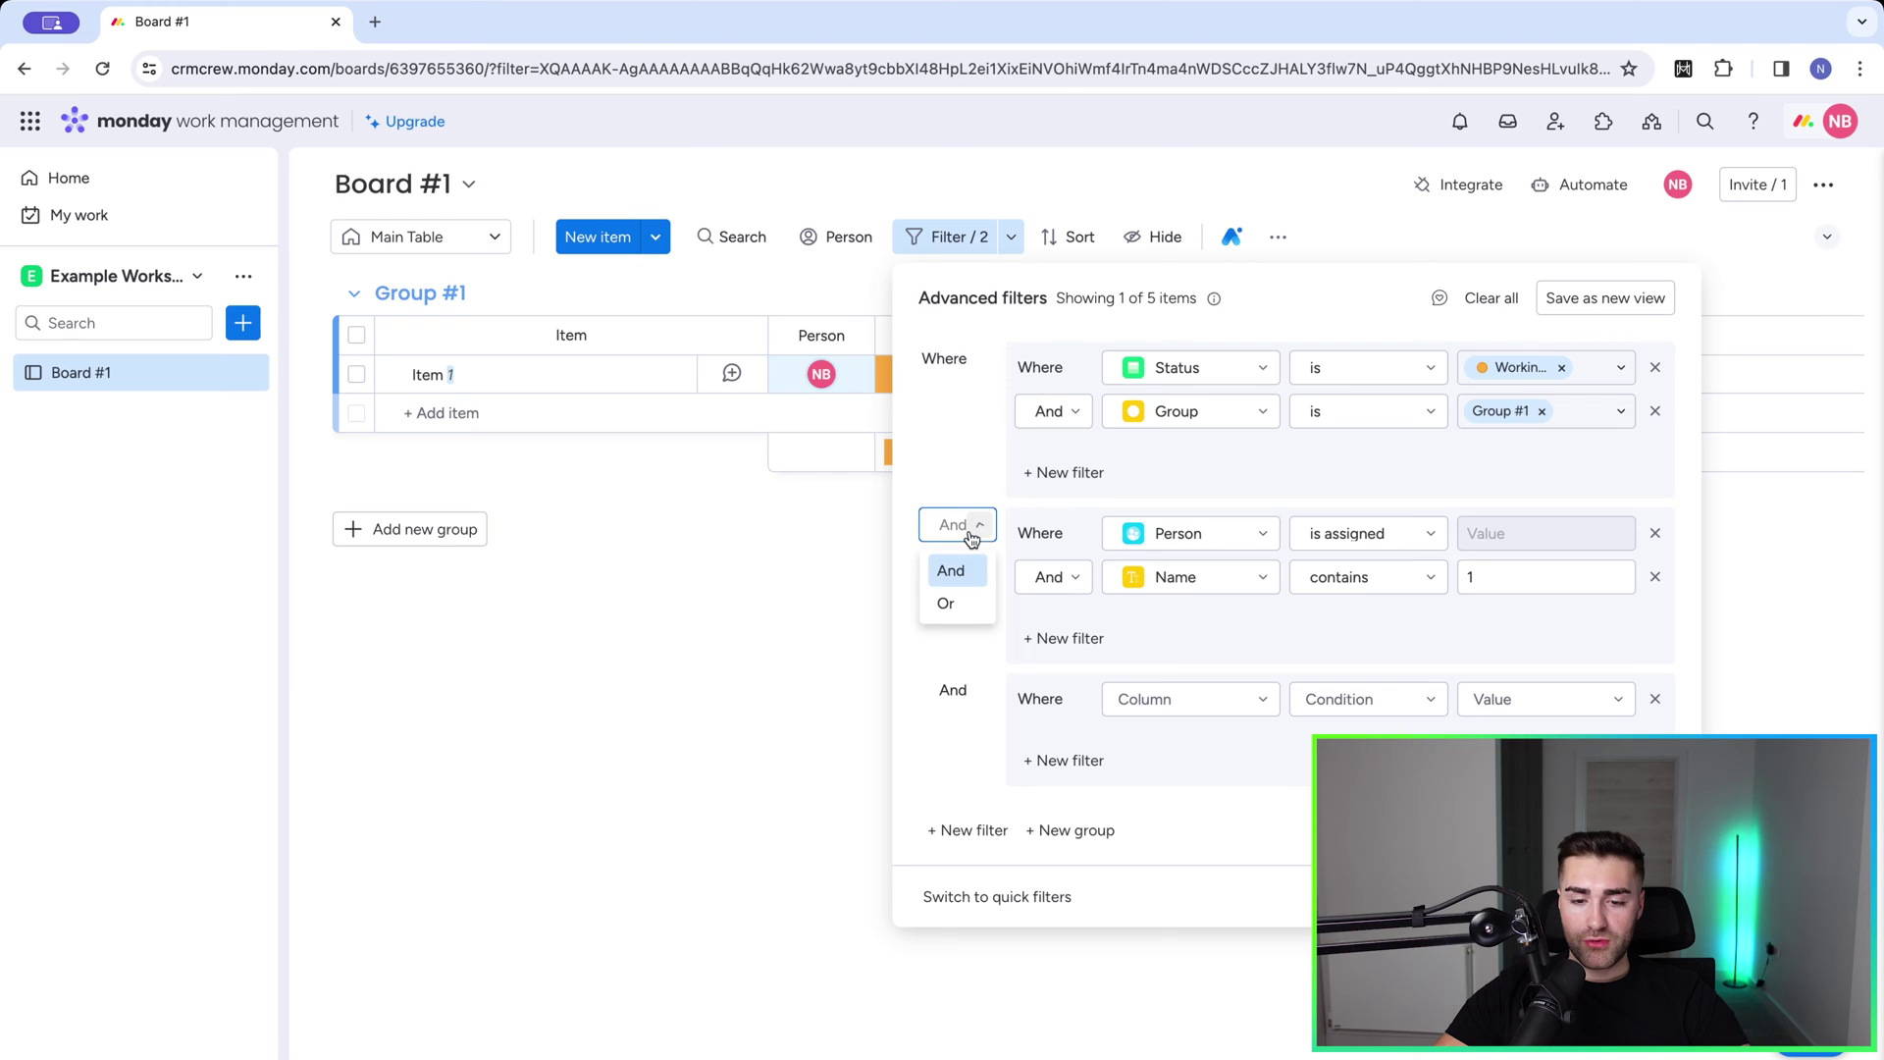
{"action": "left_click", "coordinate": [947, 603]}
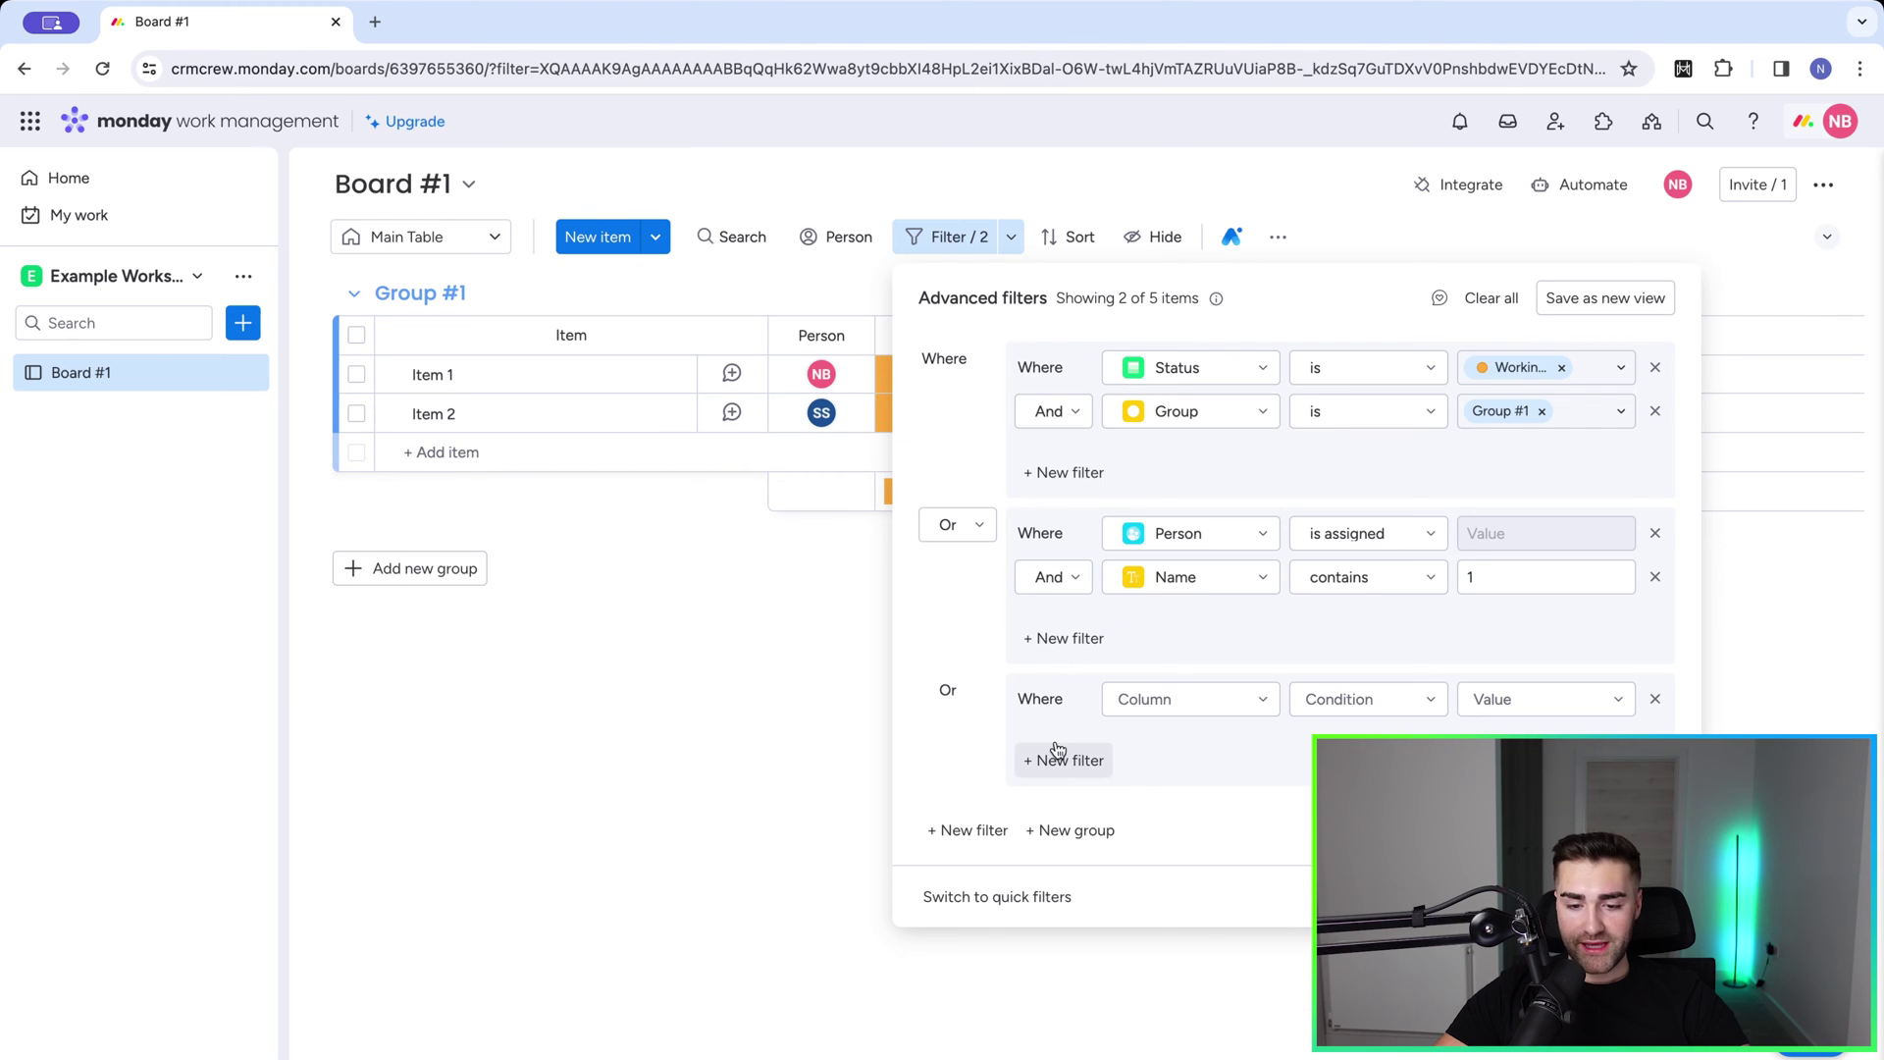
{"action": "left_click", "coordinate": [1655, 699]}
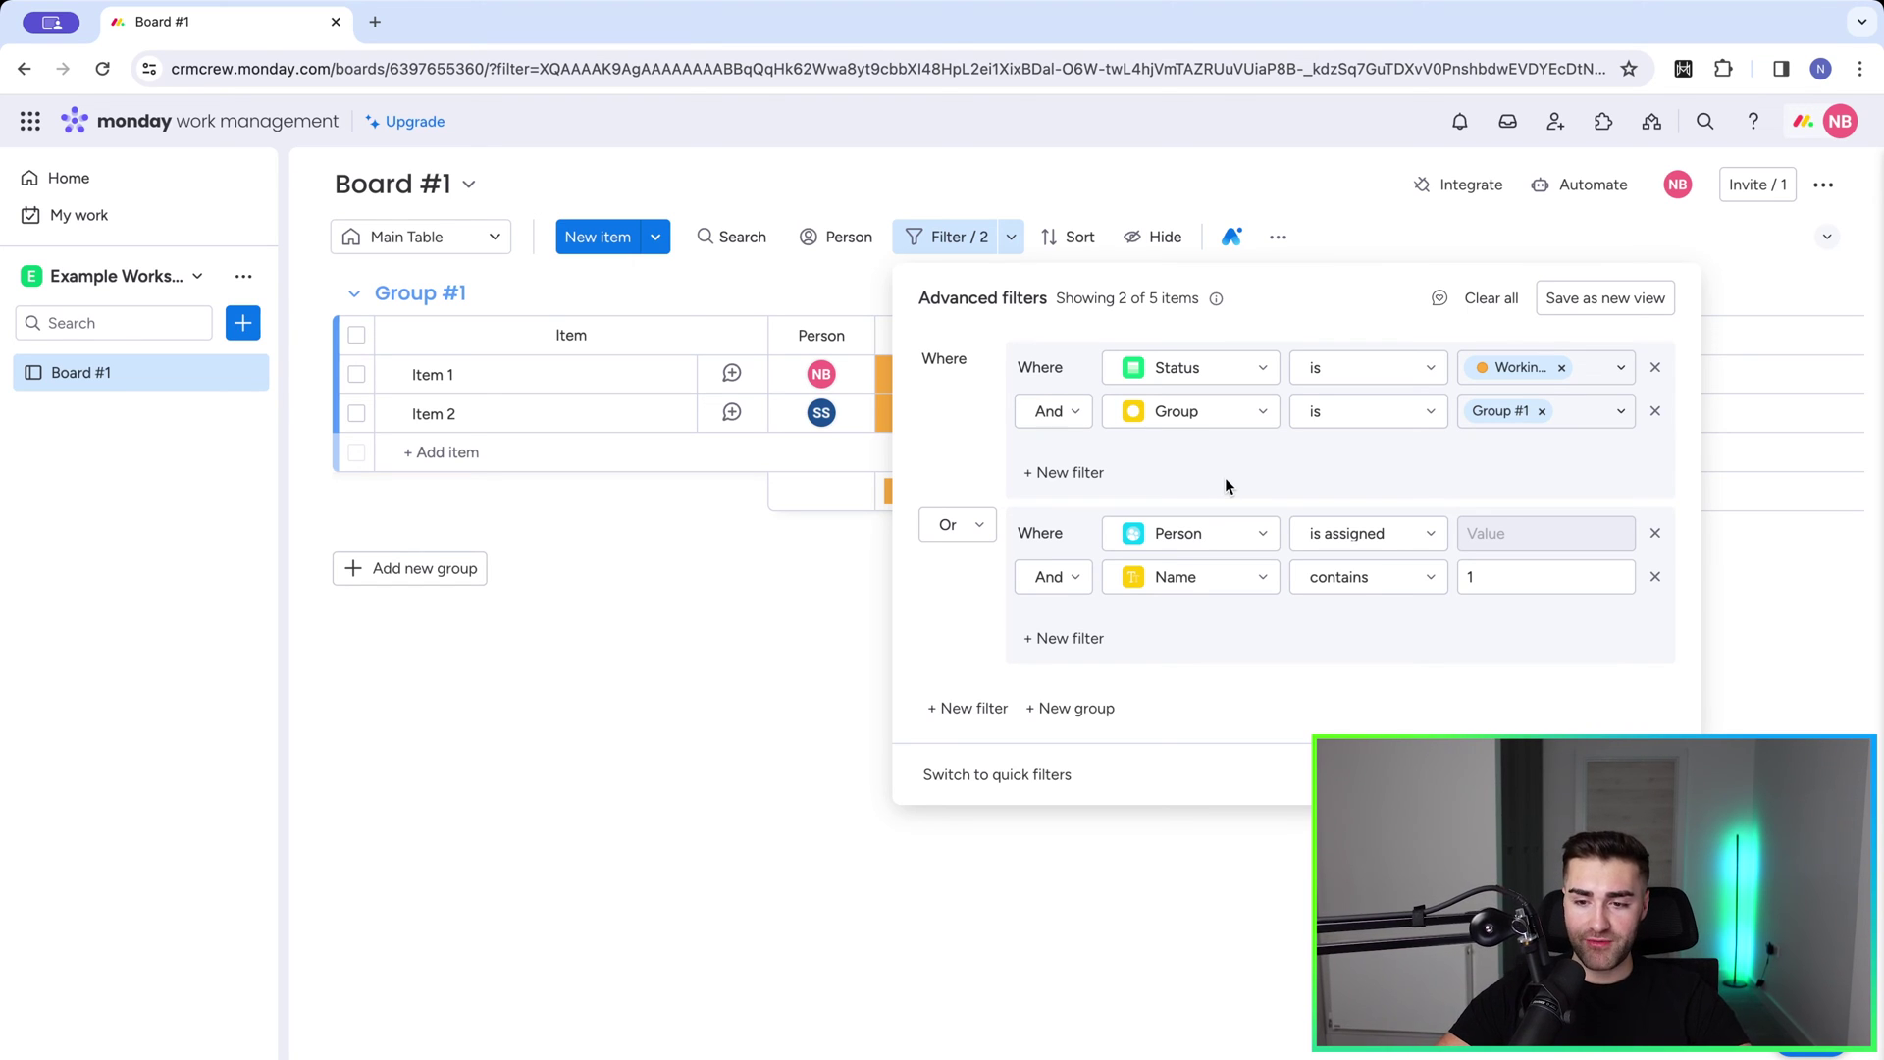
Step: Save the advanced filters as a new board view and close the filter settings
{"action": "left_click", "coordinate": [1586, 308]}
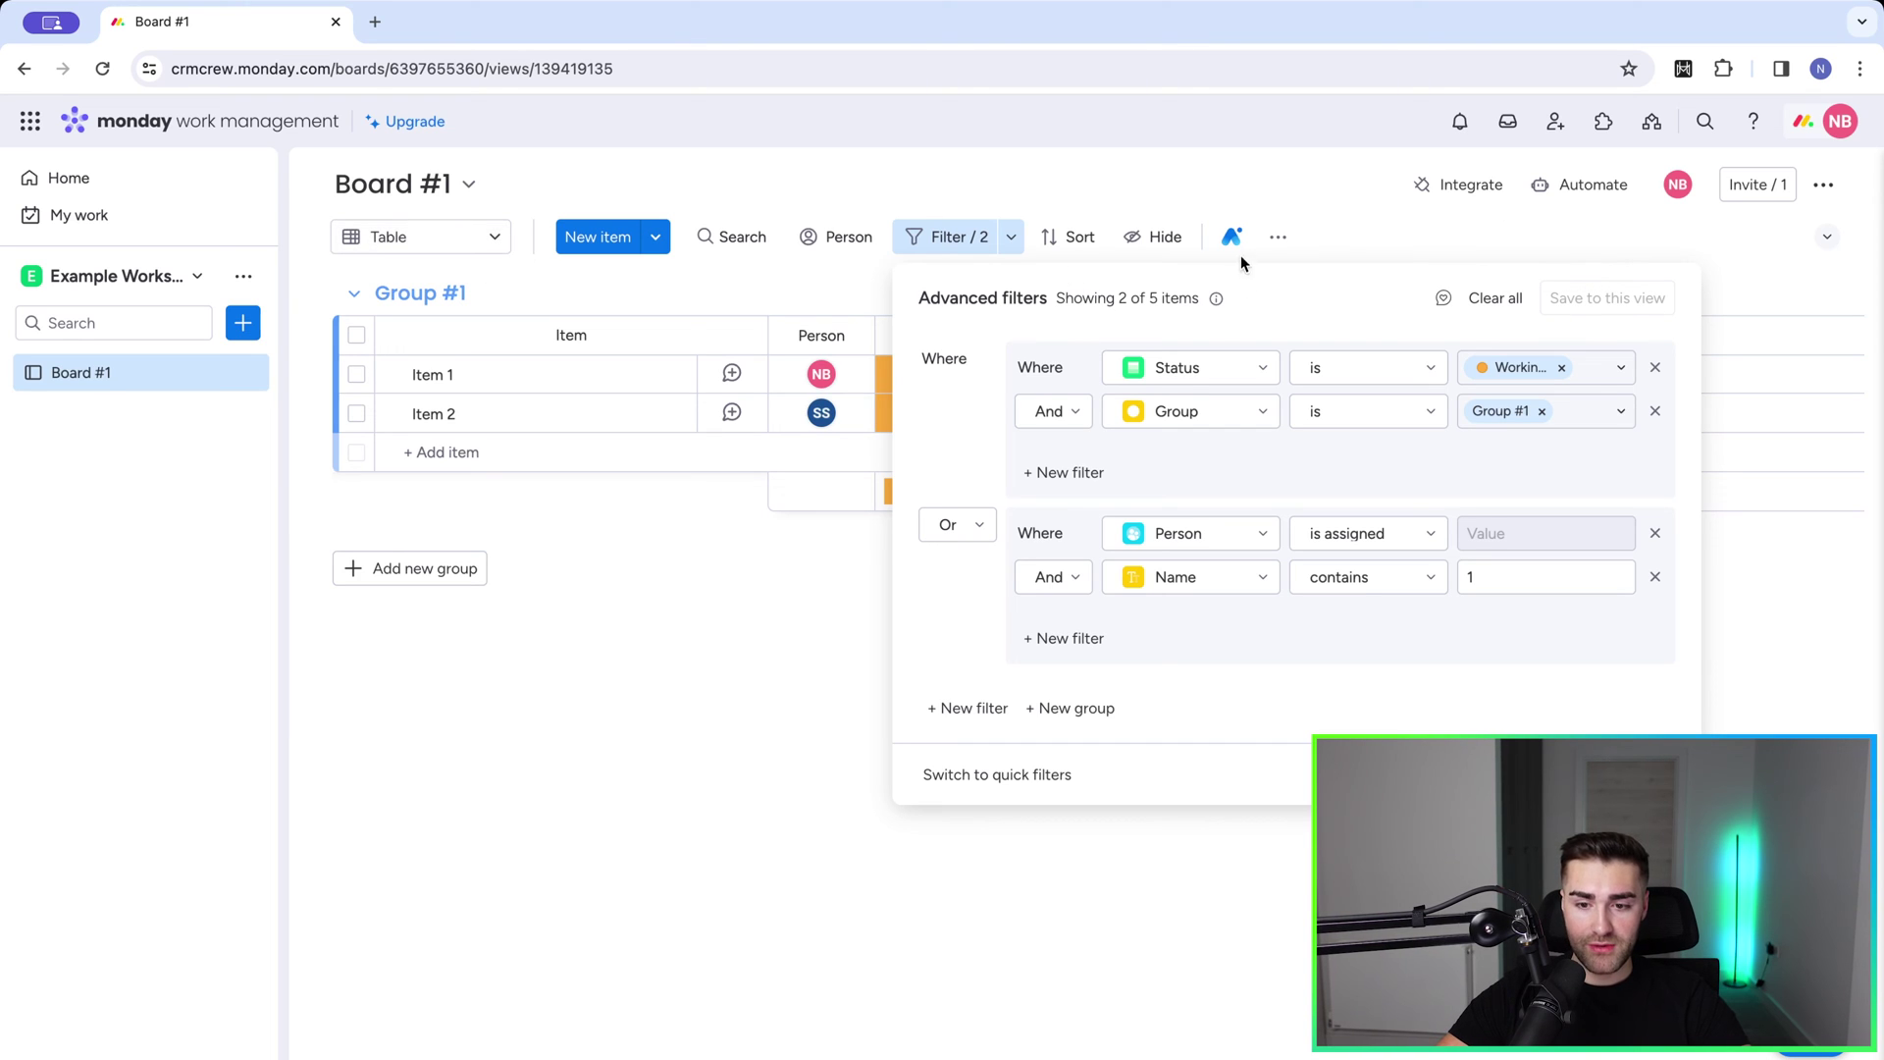
{"action": "left_click", "coordinate": [1279, 237]}
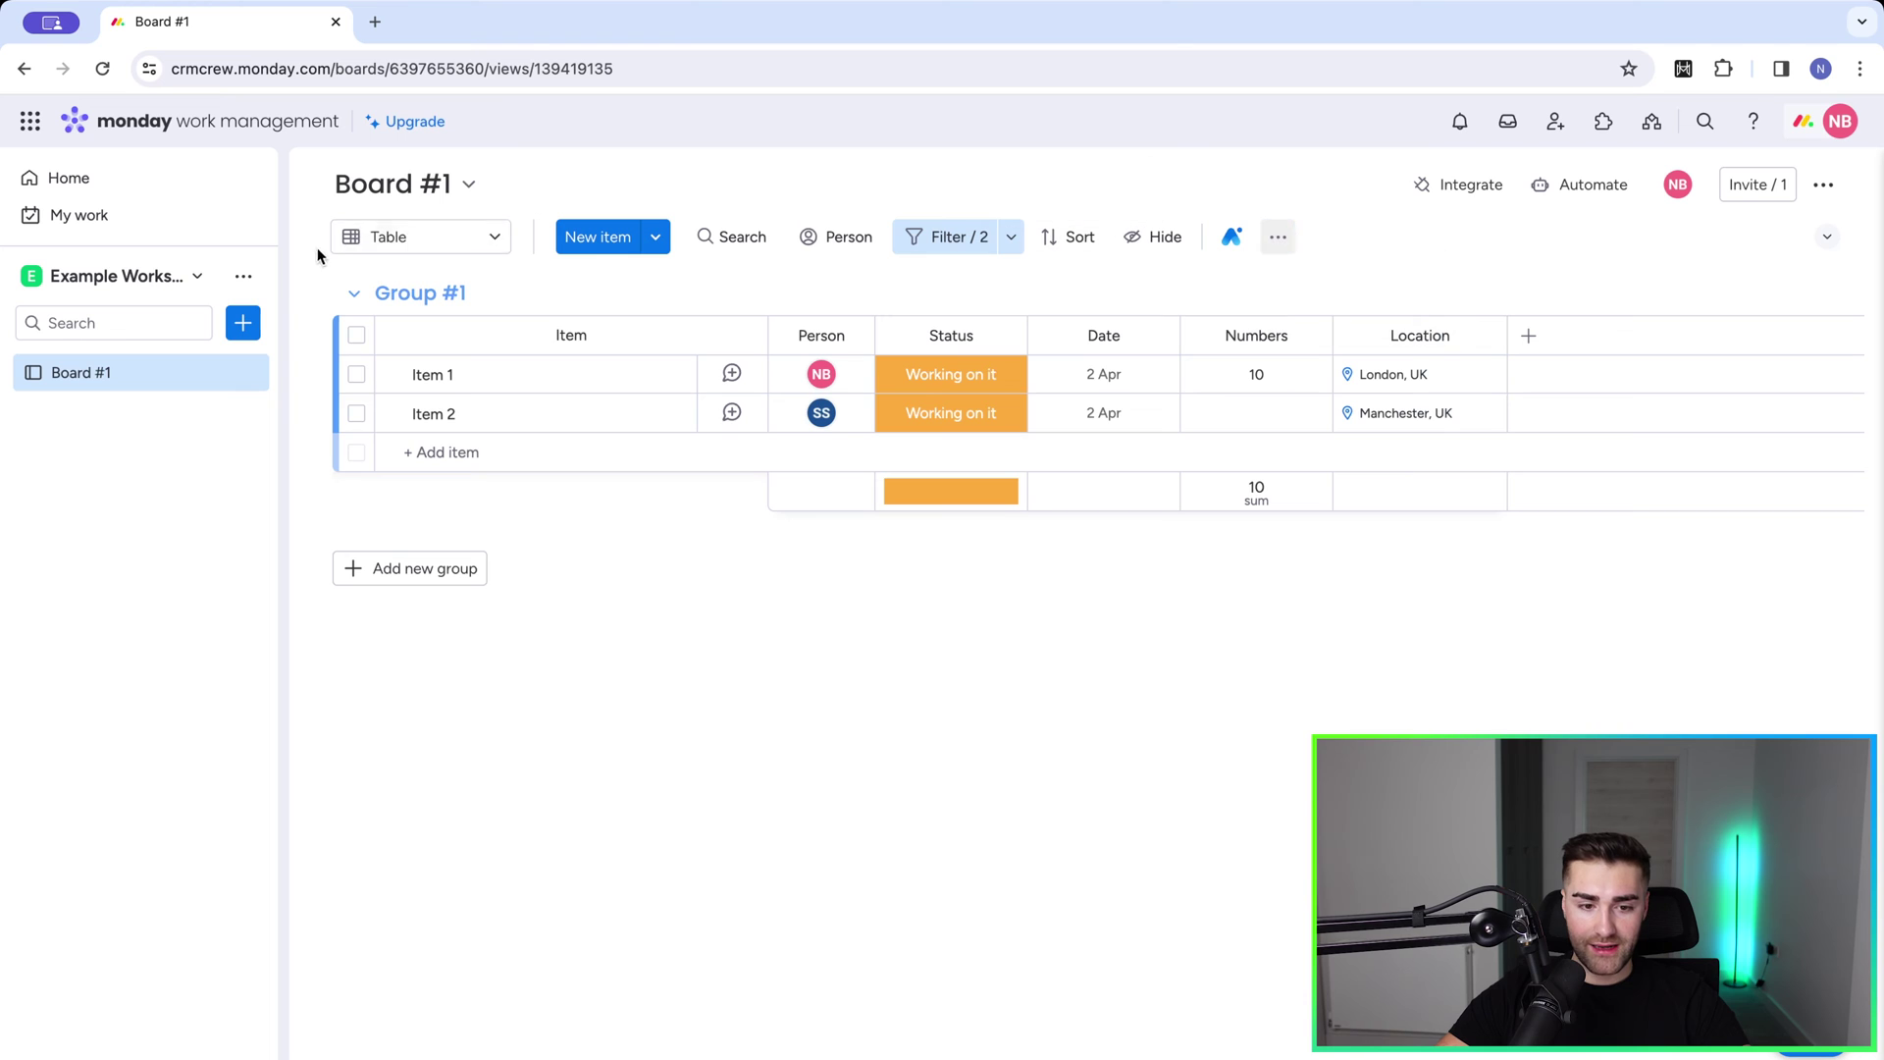
Step: Rename the saved Table view to "Example View"
{"action": "left_click", "coordinate": [357, 240]}
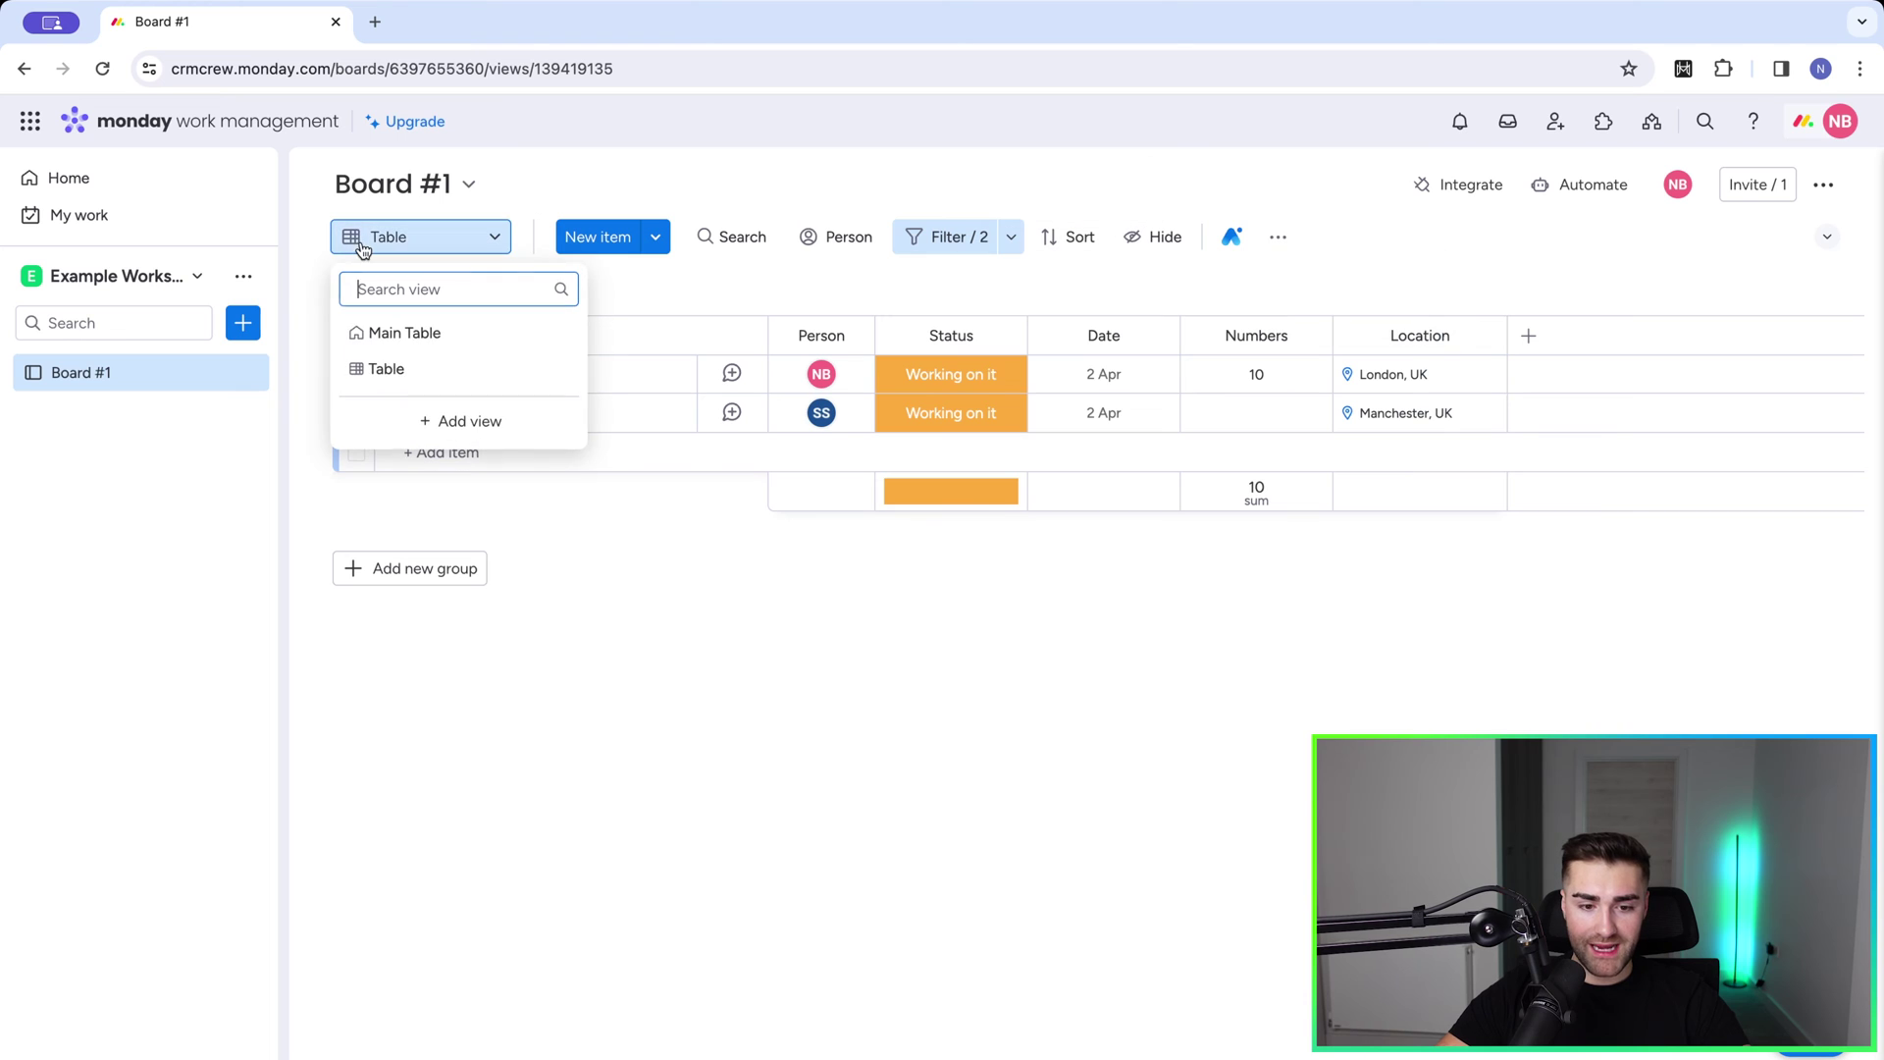
{"action": "left_click", "coordinate": [475, 190]}
{"action": "left_click", "coordinate": [477, 201]}
{"action": "left_click", "coordinate": [428, 236]}
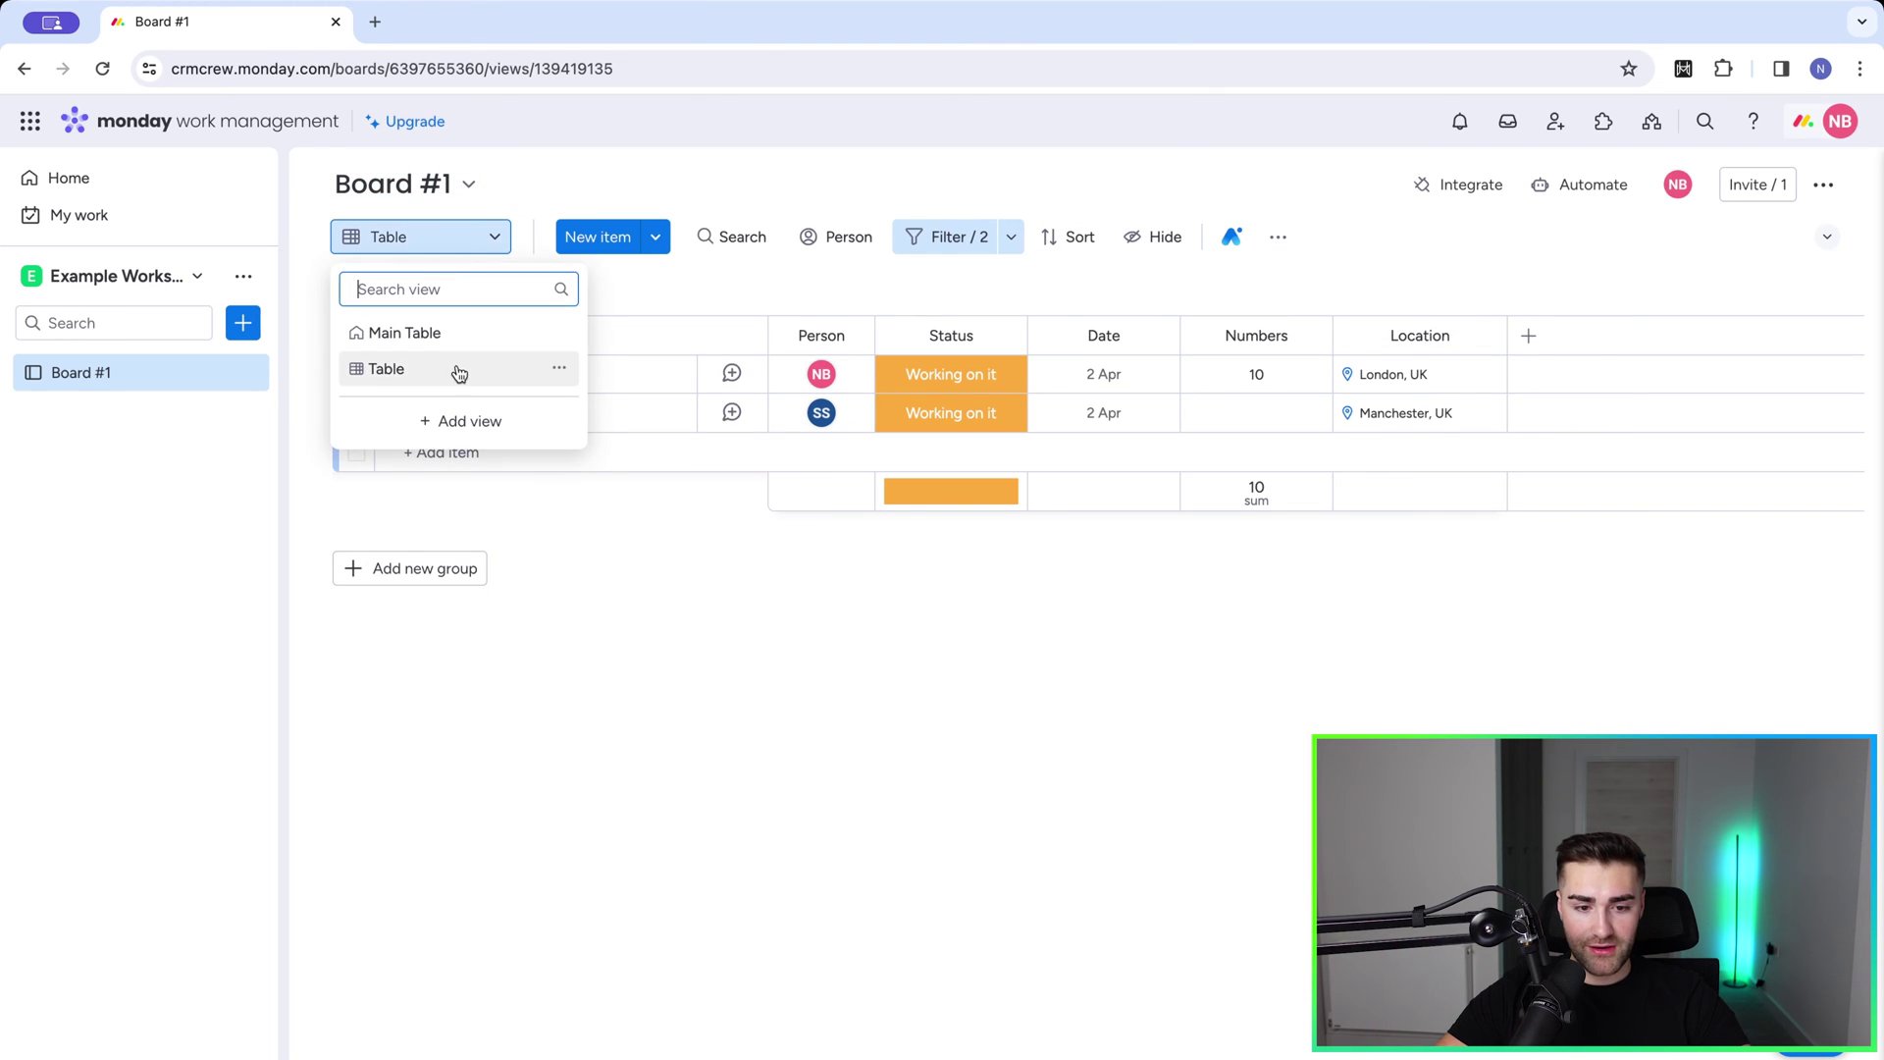
{"action": "left_click", "coordinate": [556, 371]}
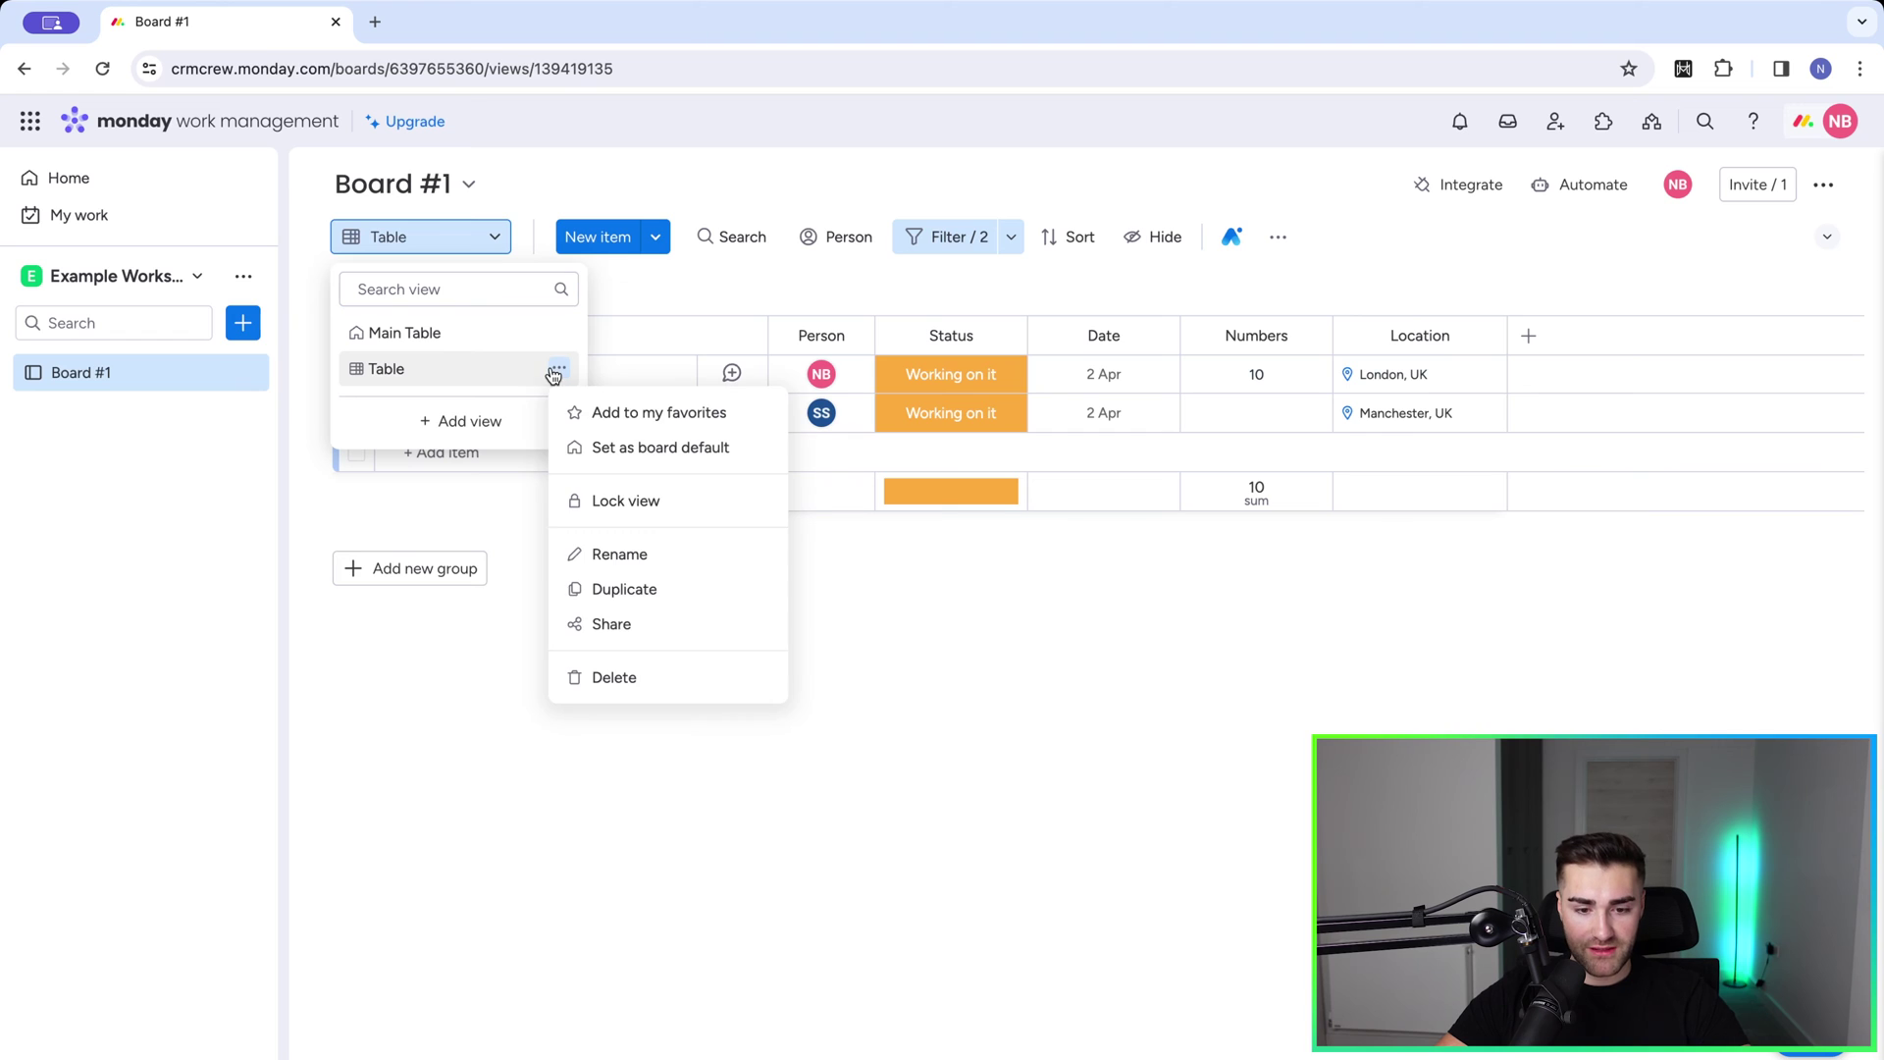
{"action": "left_click", "coordinate": [609, 554]}
{"action": "key", "text": "BackSpace"}
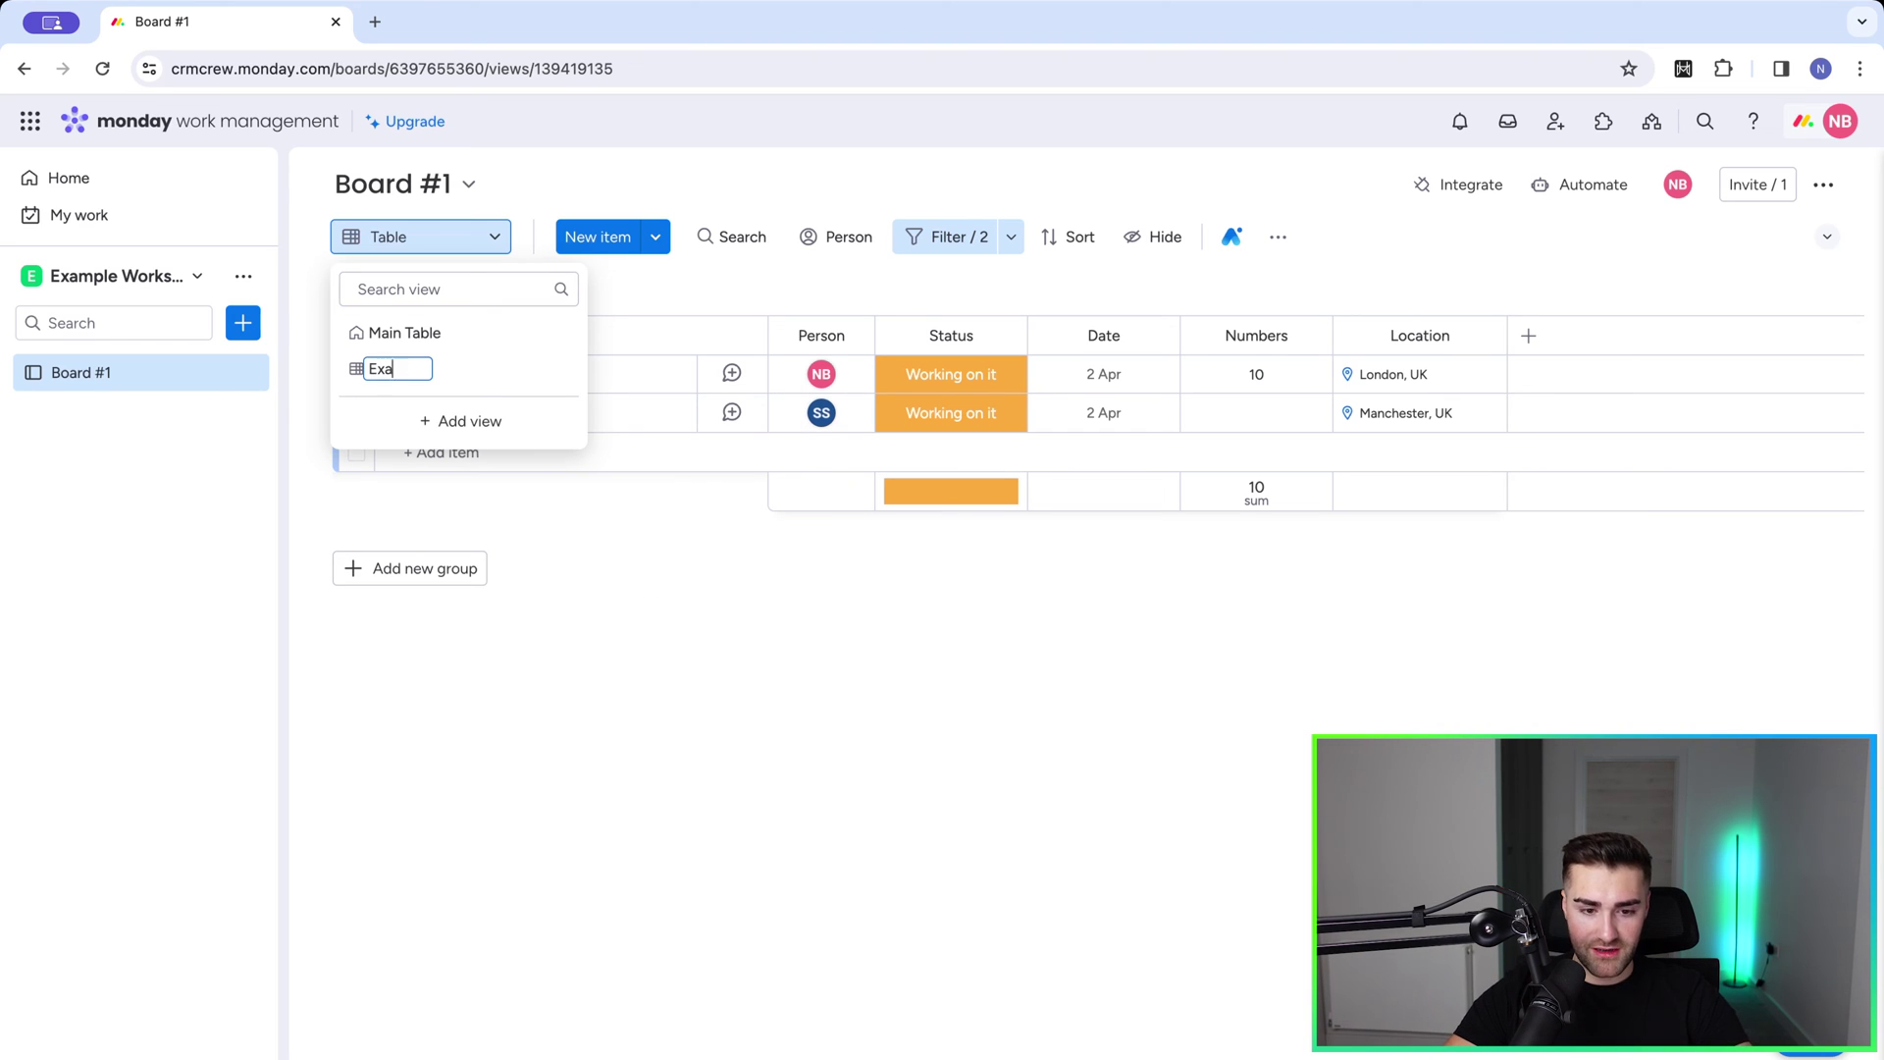
{"action": "type", "text": "Example View"}
{"action": "key", "text": "Return"}
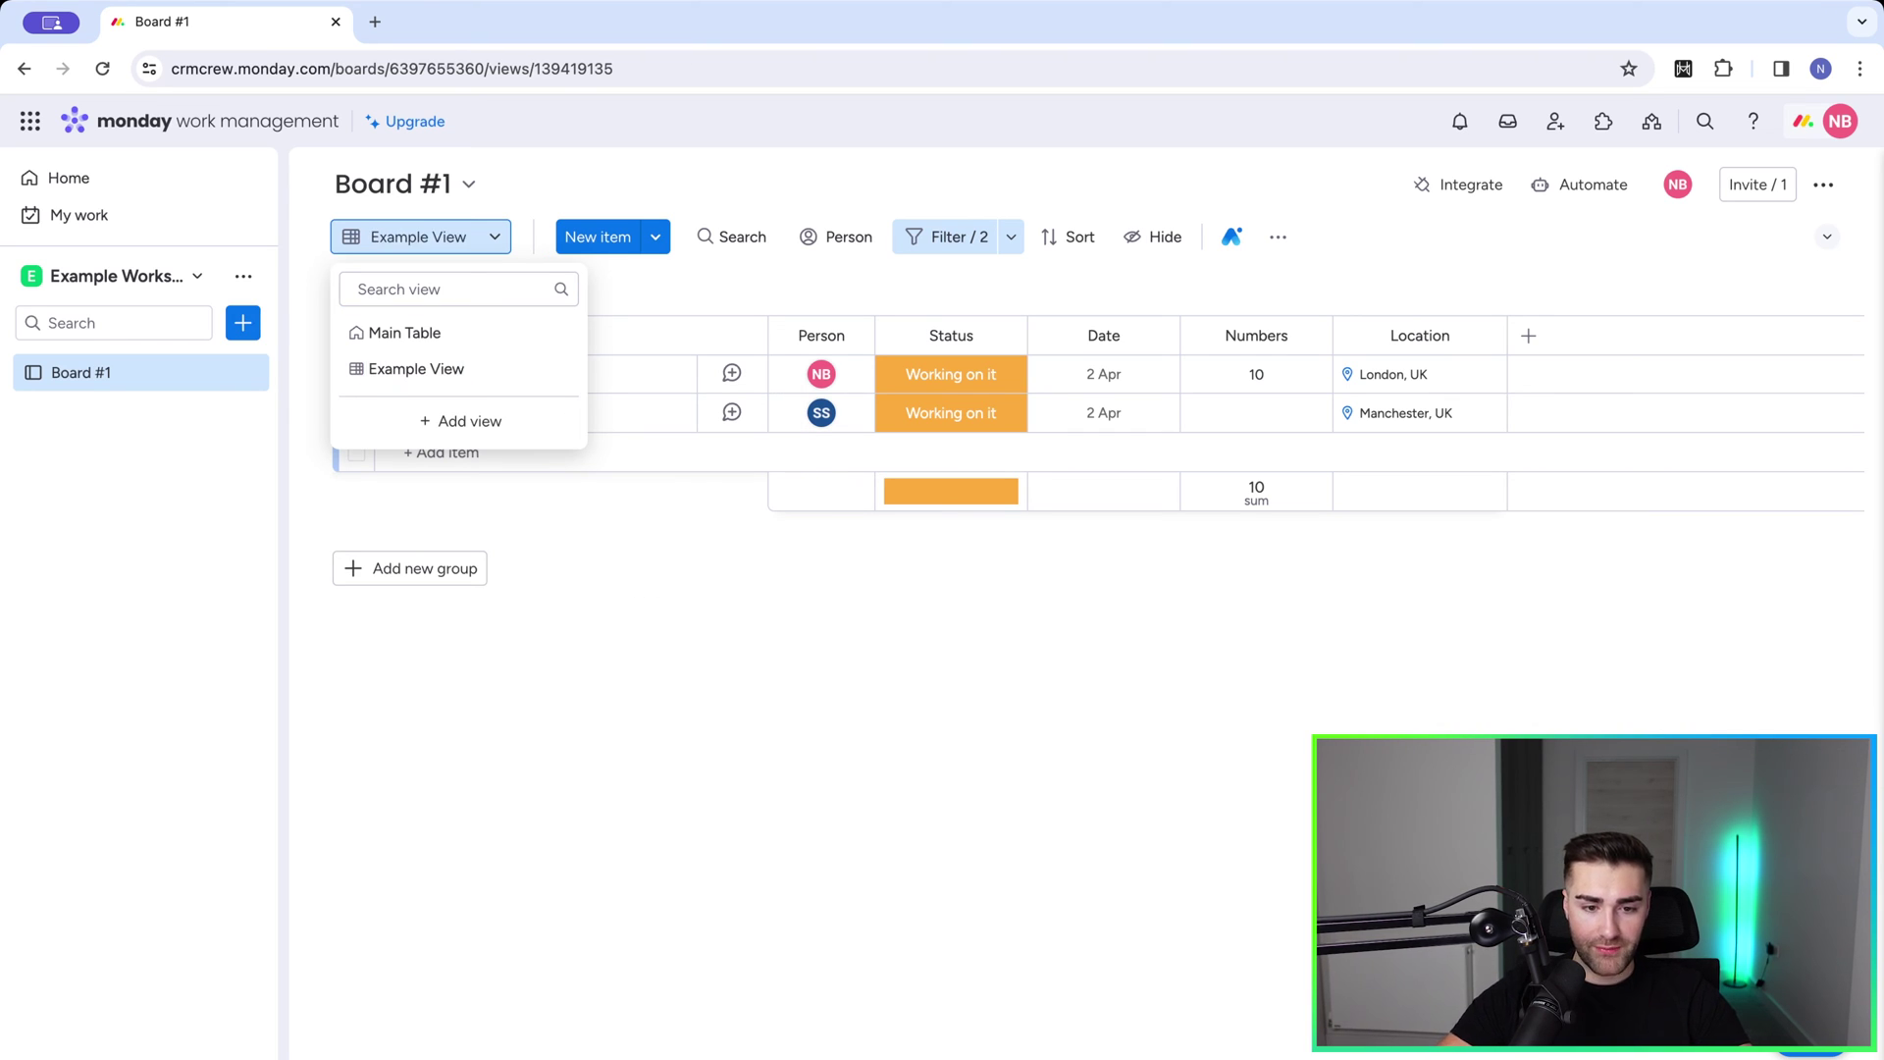
{"action": "left_click", "coordinate": [575, 591]}
Step: Switch to the Main Table and back to Example View, and review the advanced filters stored in it
{"action": "left_click", "coordinate": [387, 242]}
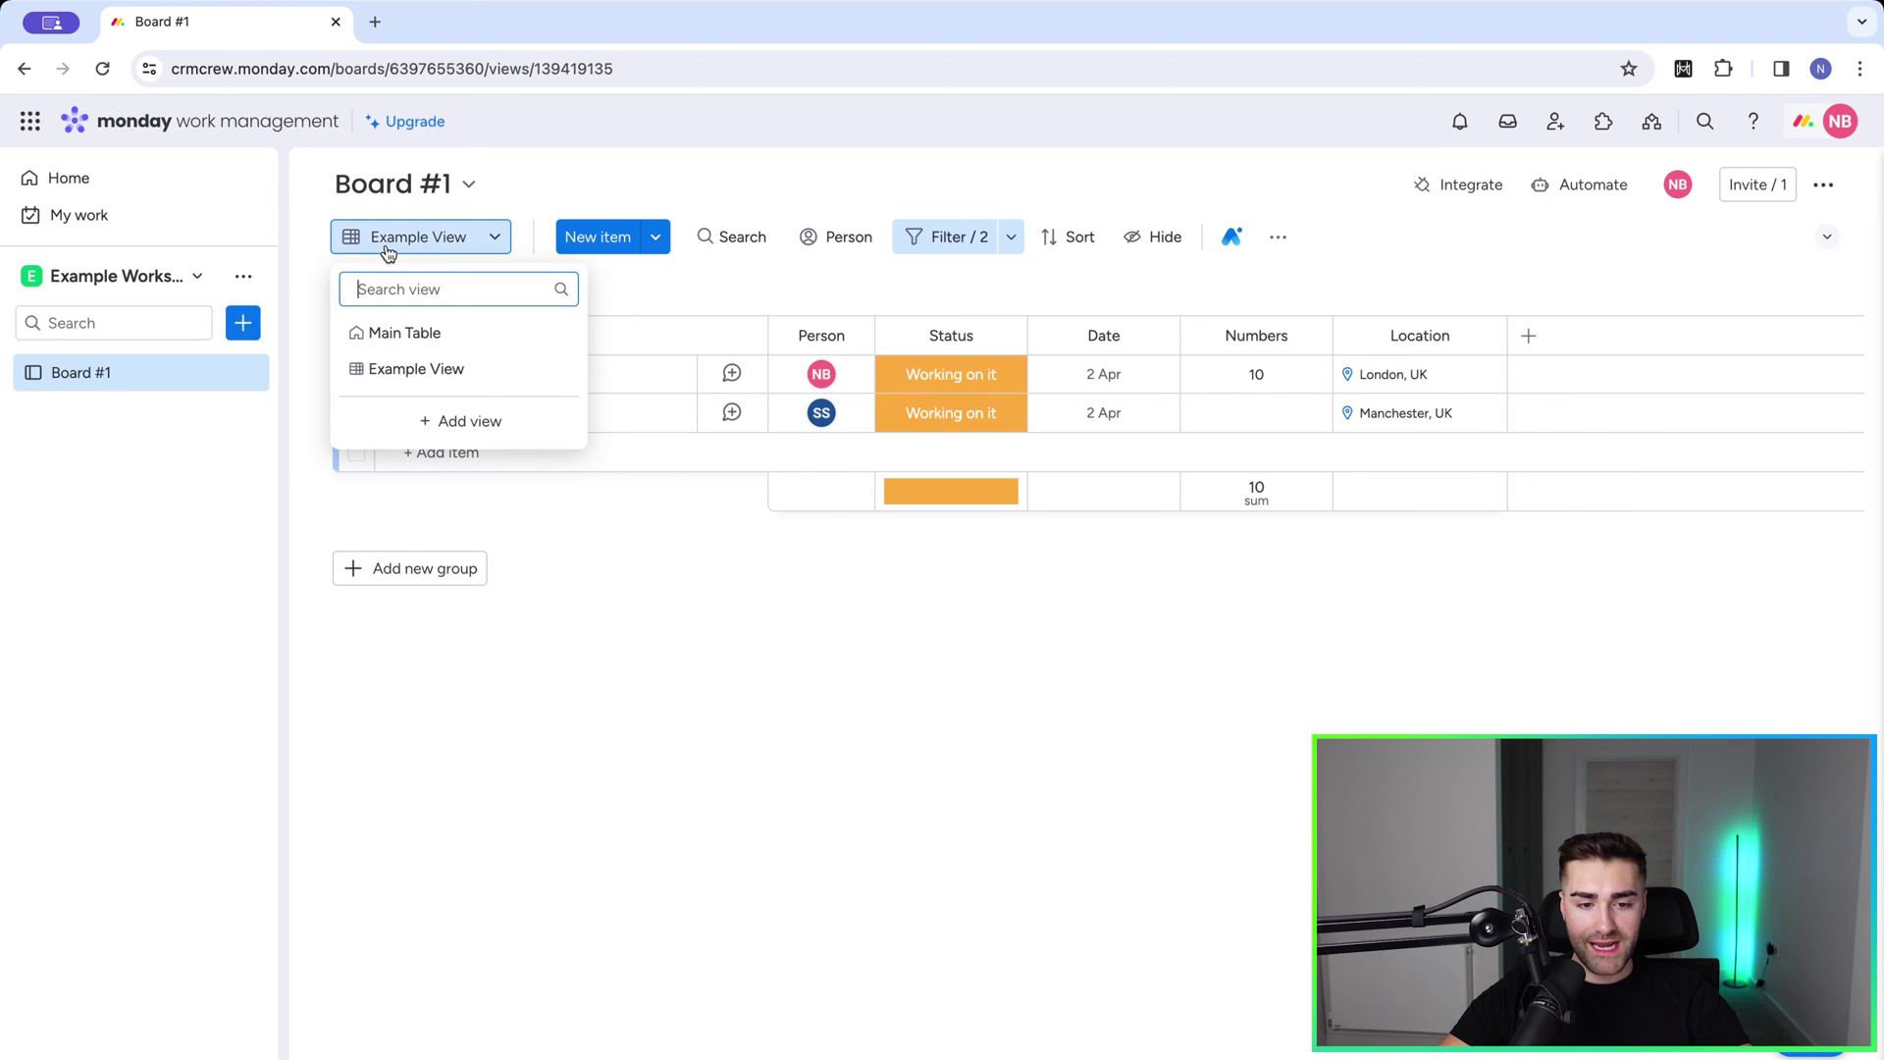
{"action": "left_click", "coordinate": [391, 332]}
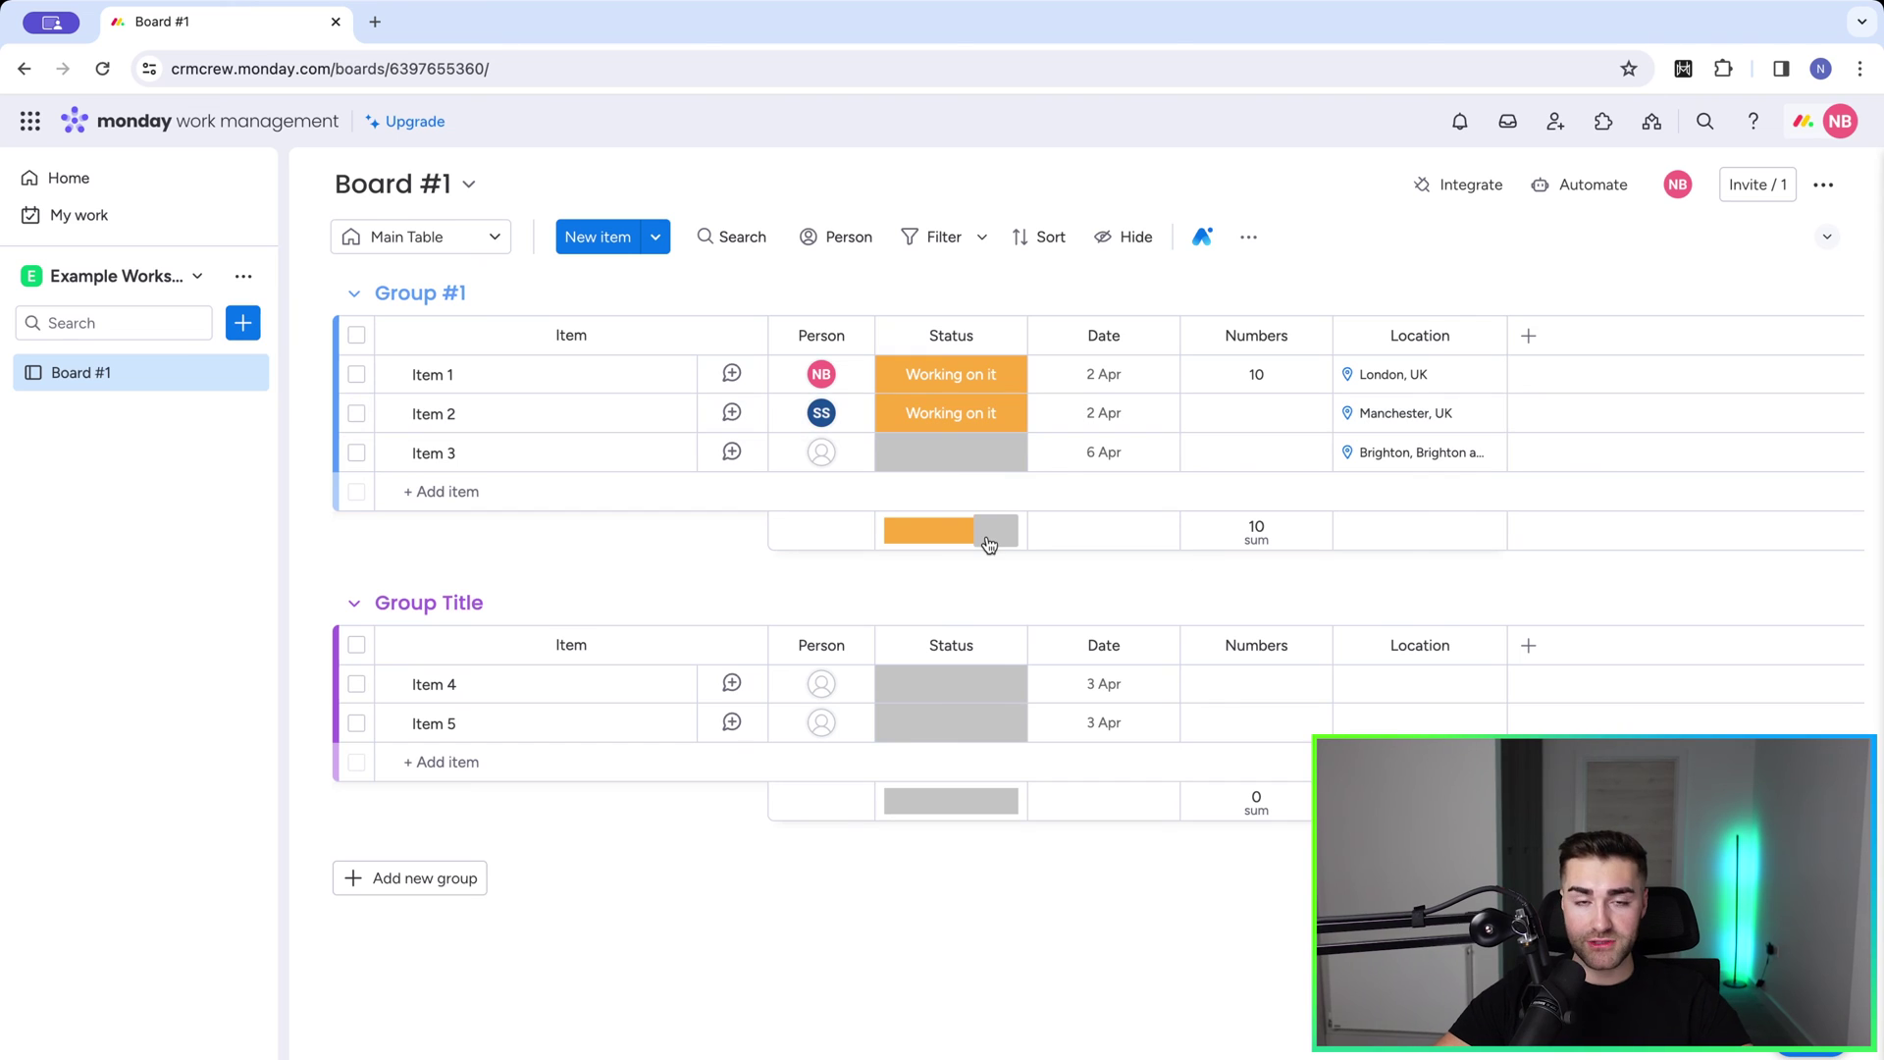
{"action": "left_click", "coordinate": [427, 241]}
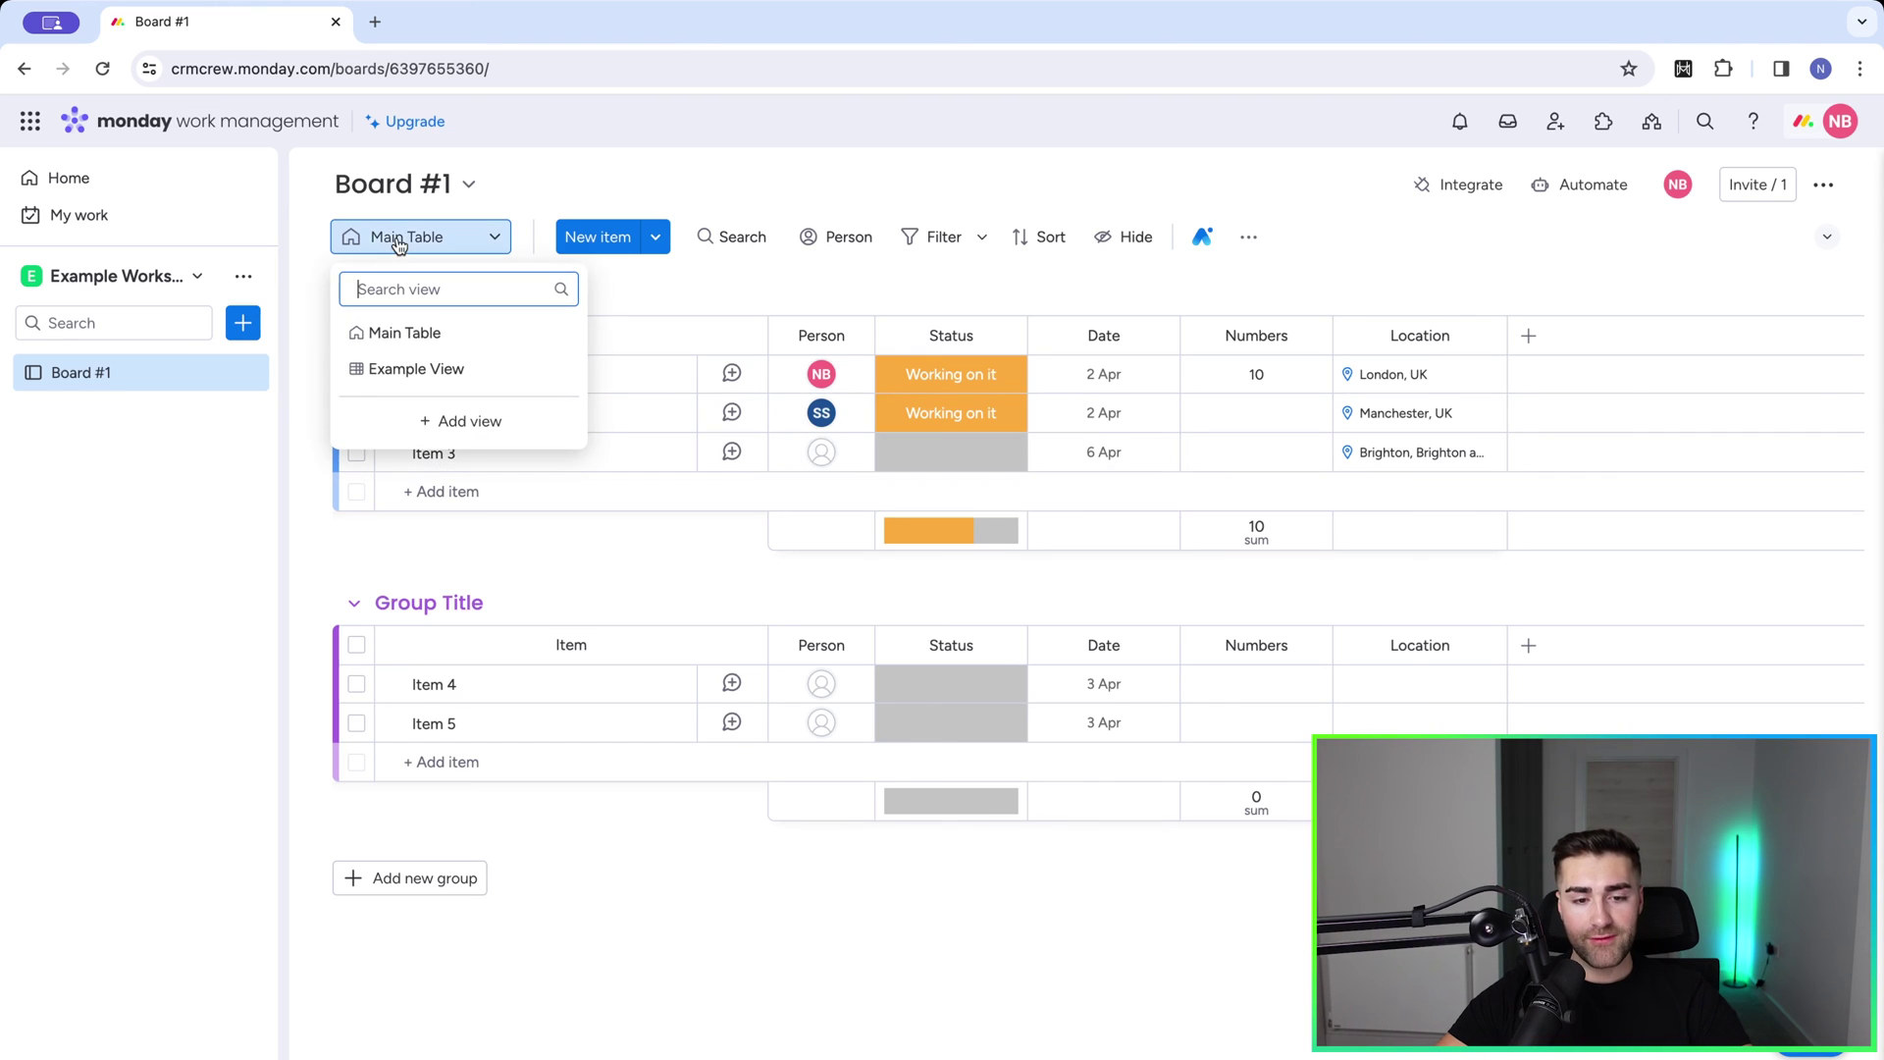
{"action": "left_click", "coordinate": [397, 368]}
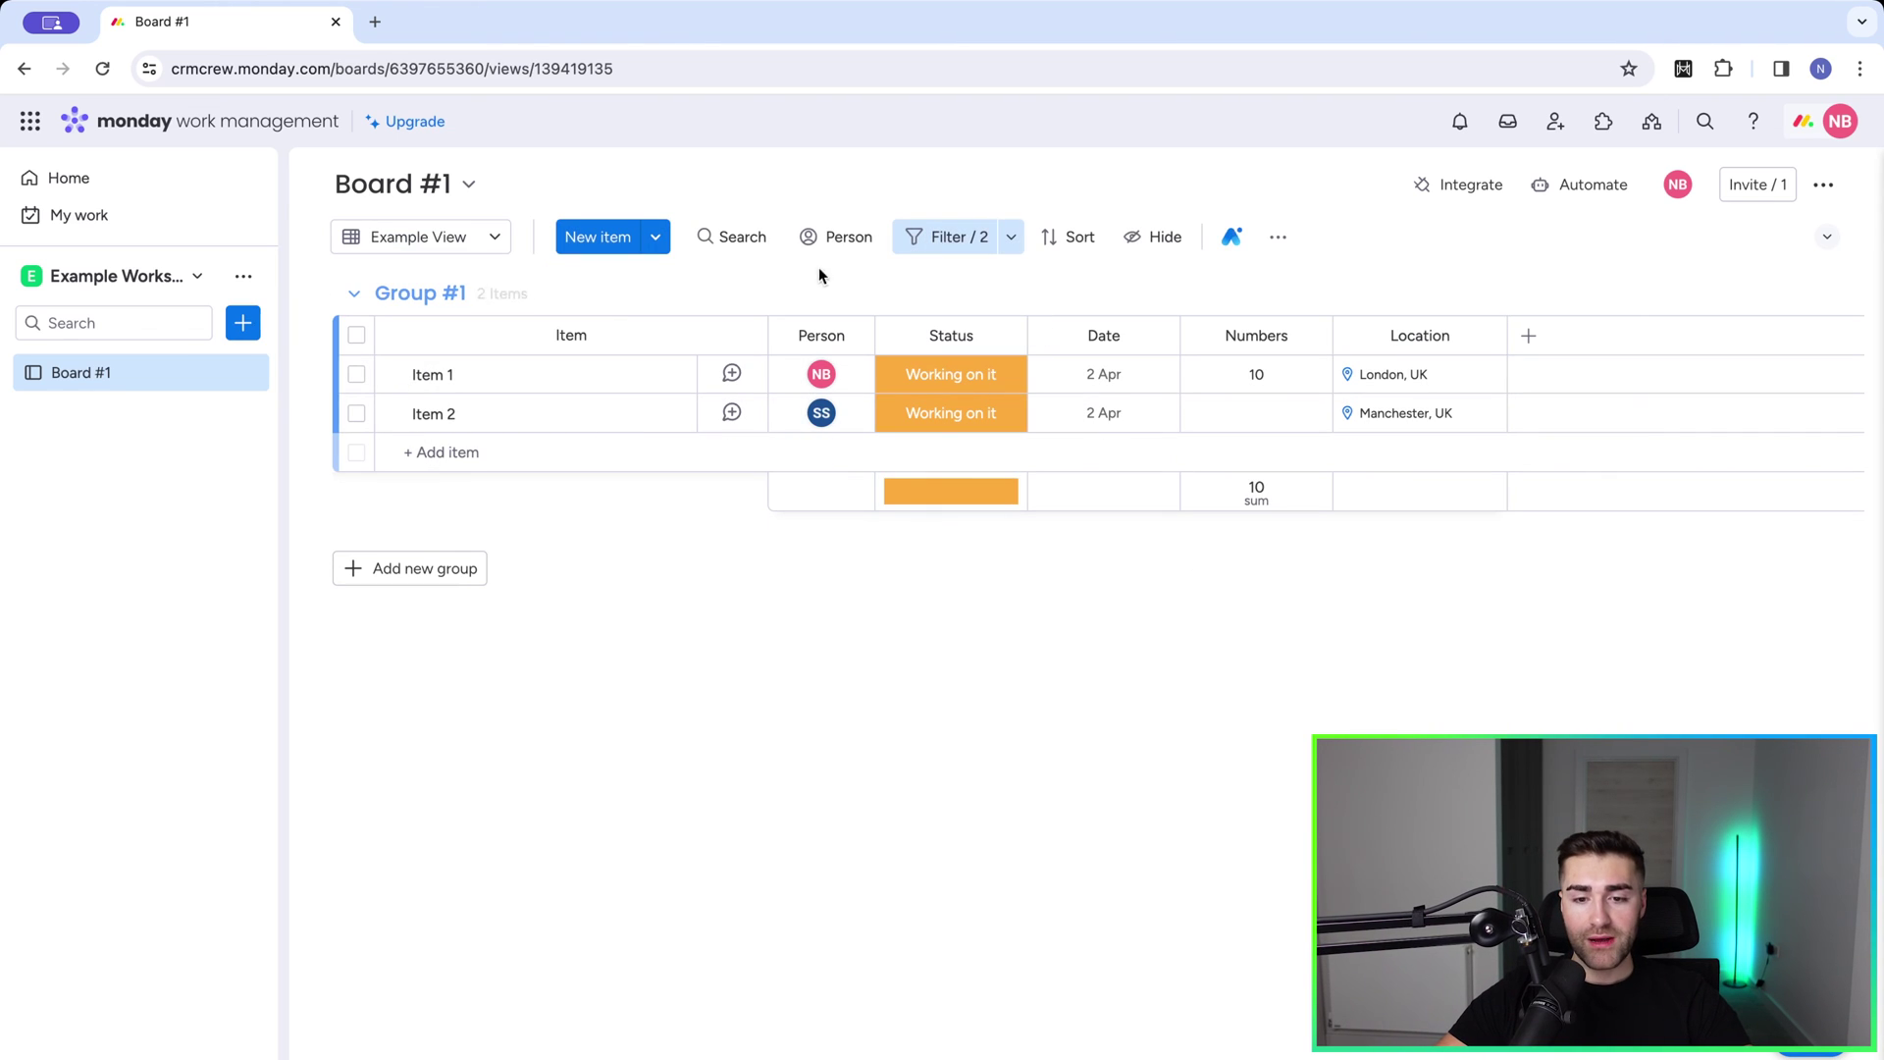
{"action": "left_click", "coordinate": [1011, 242]}
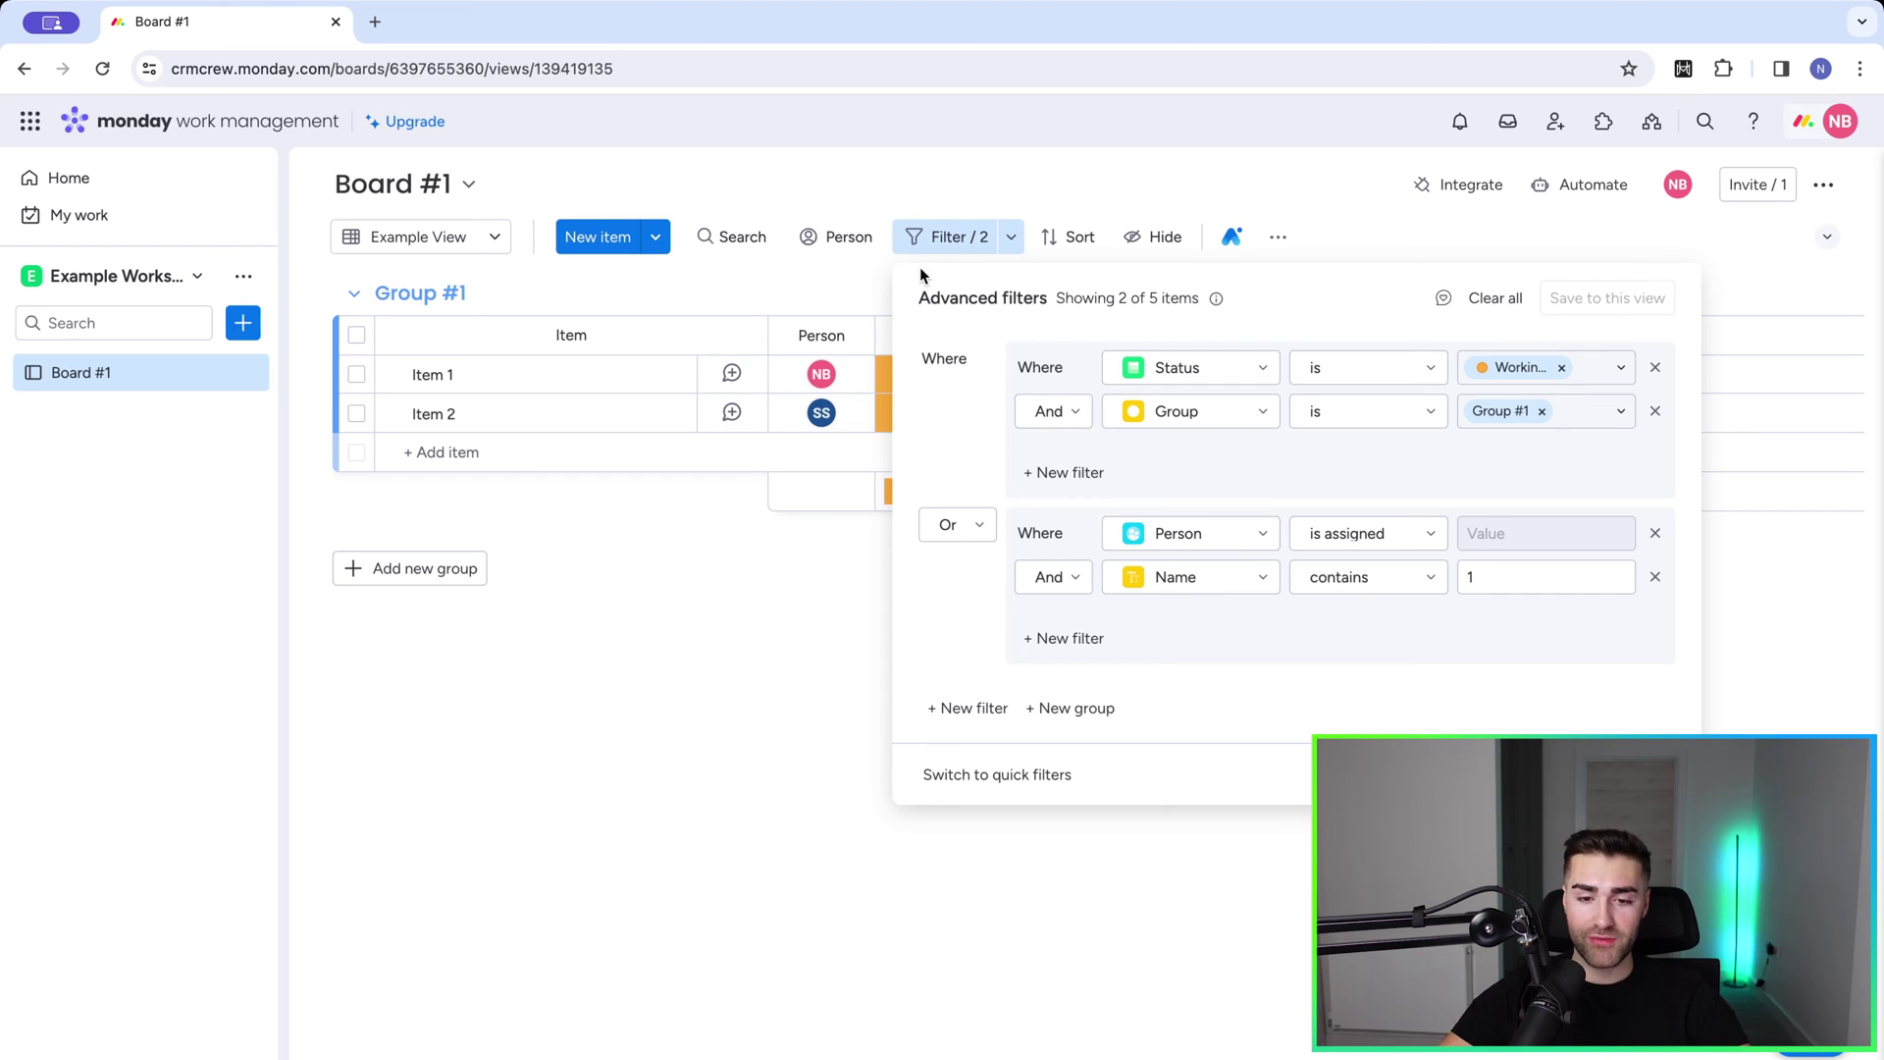
{"action": "left_click", "coordinate": [959, 184]}
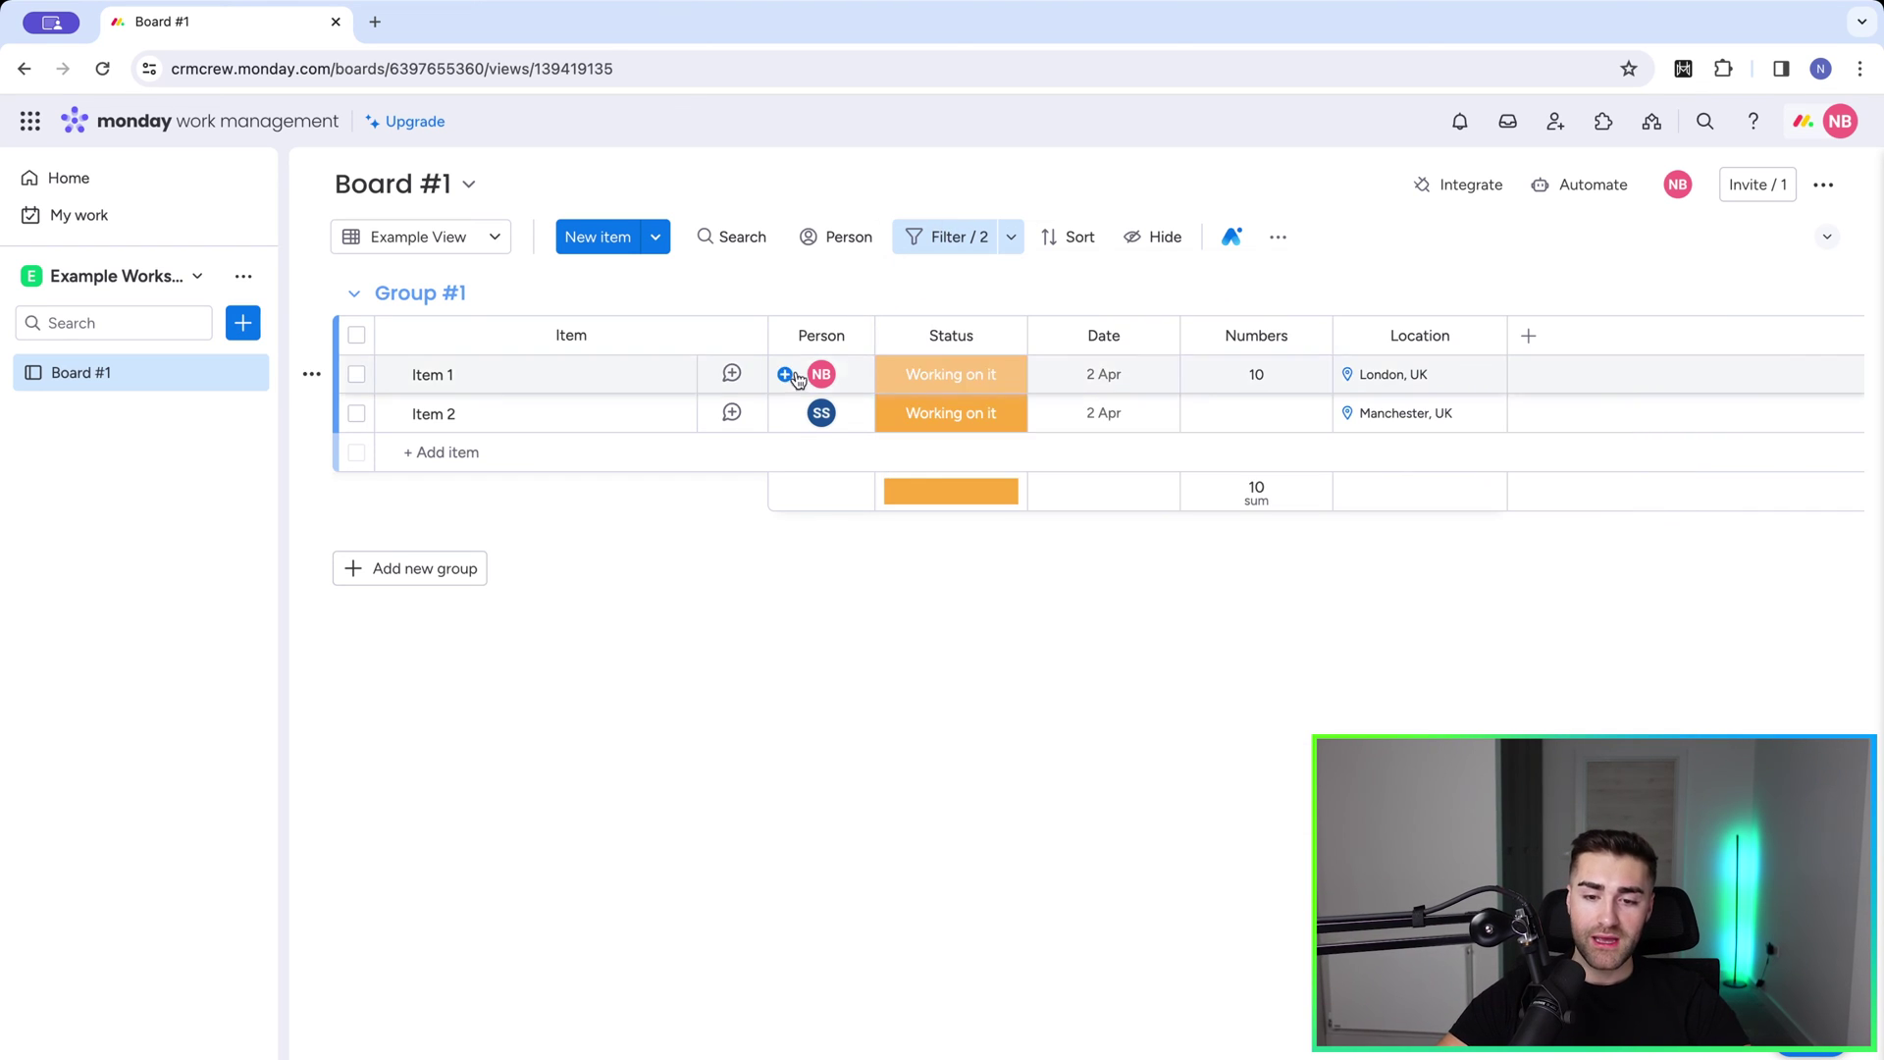
Step: Add another Table view to the board and check its advanced filters
{"action": "left_click", "coordinate": [481, 240]}
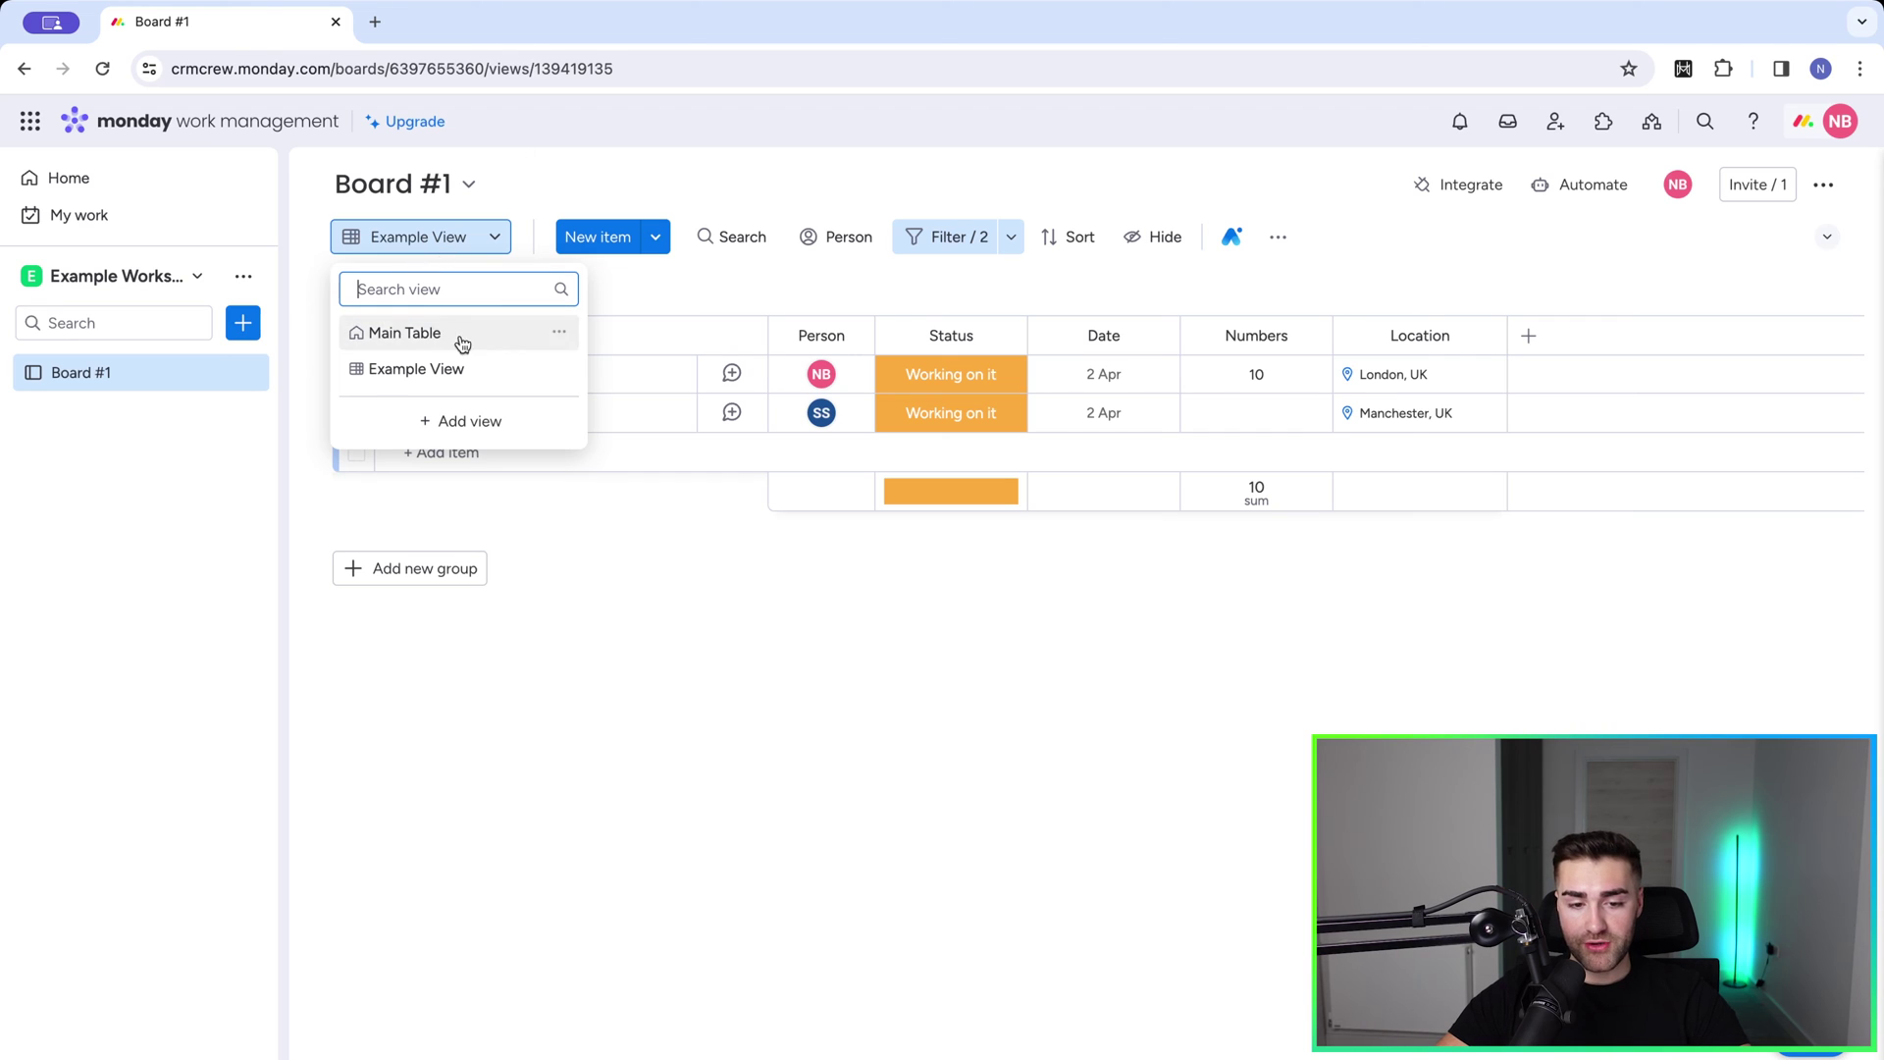
{"action": "left_click", "coordinate": [429, 424]}
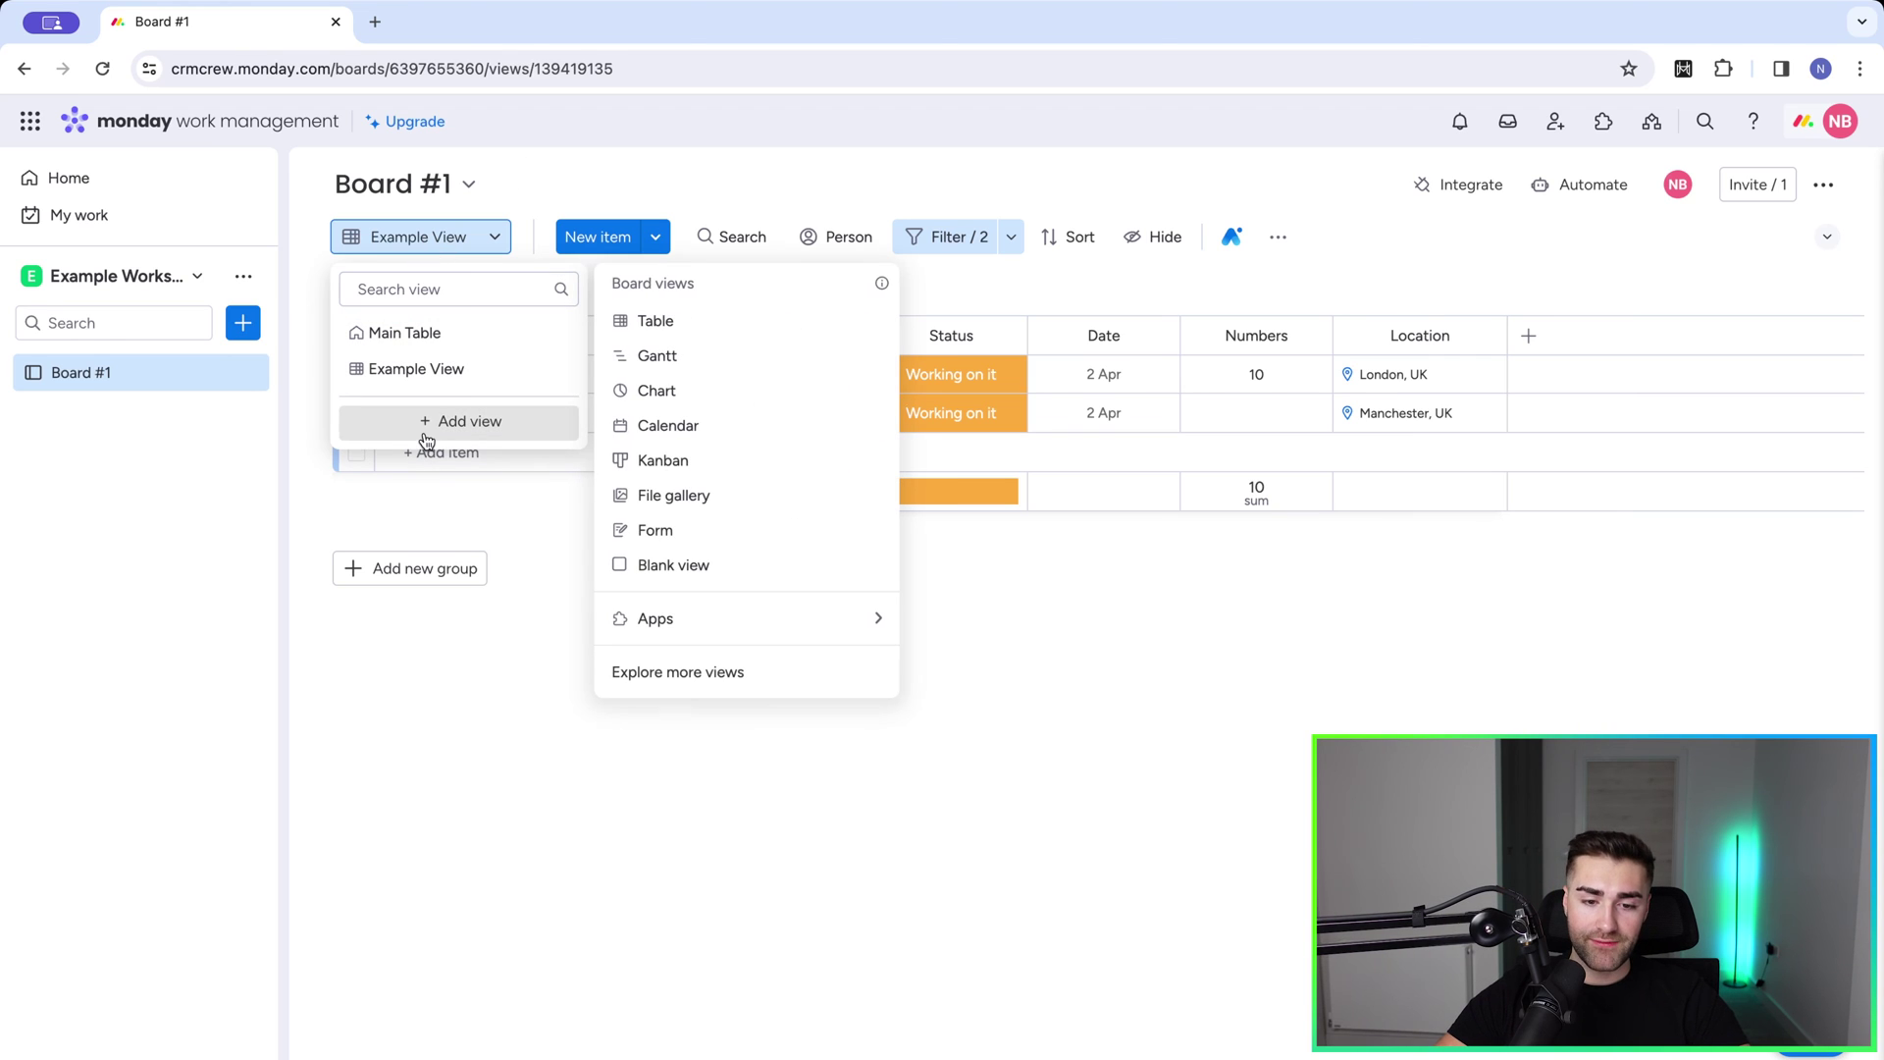
{"action": "left_click", "coordinate": [638, 330]}
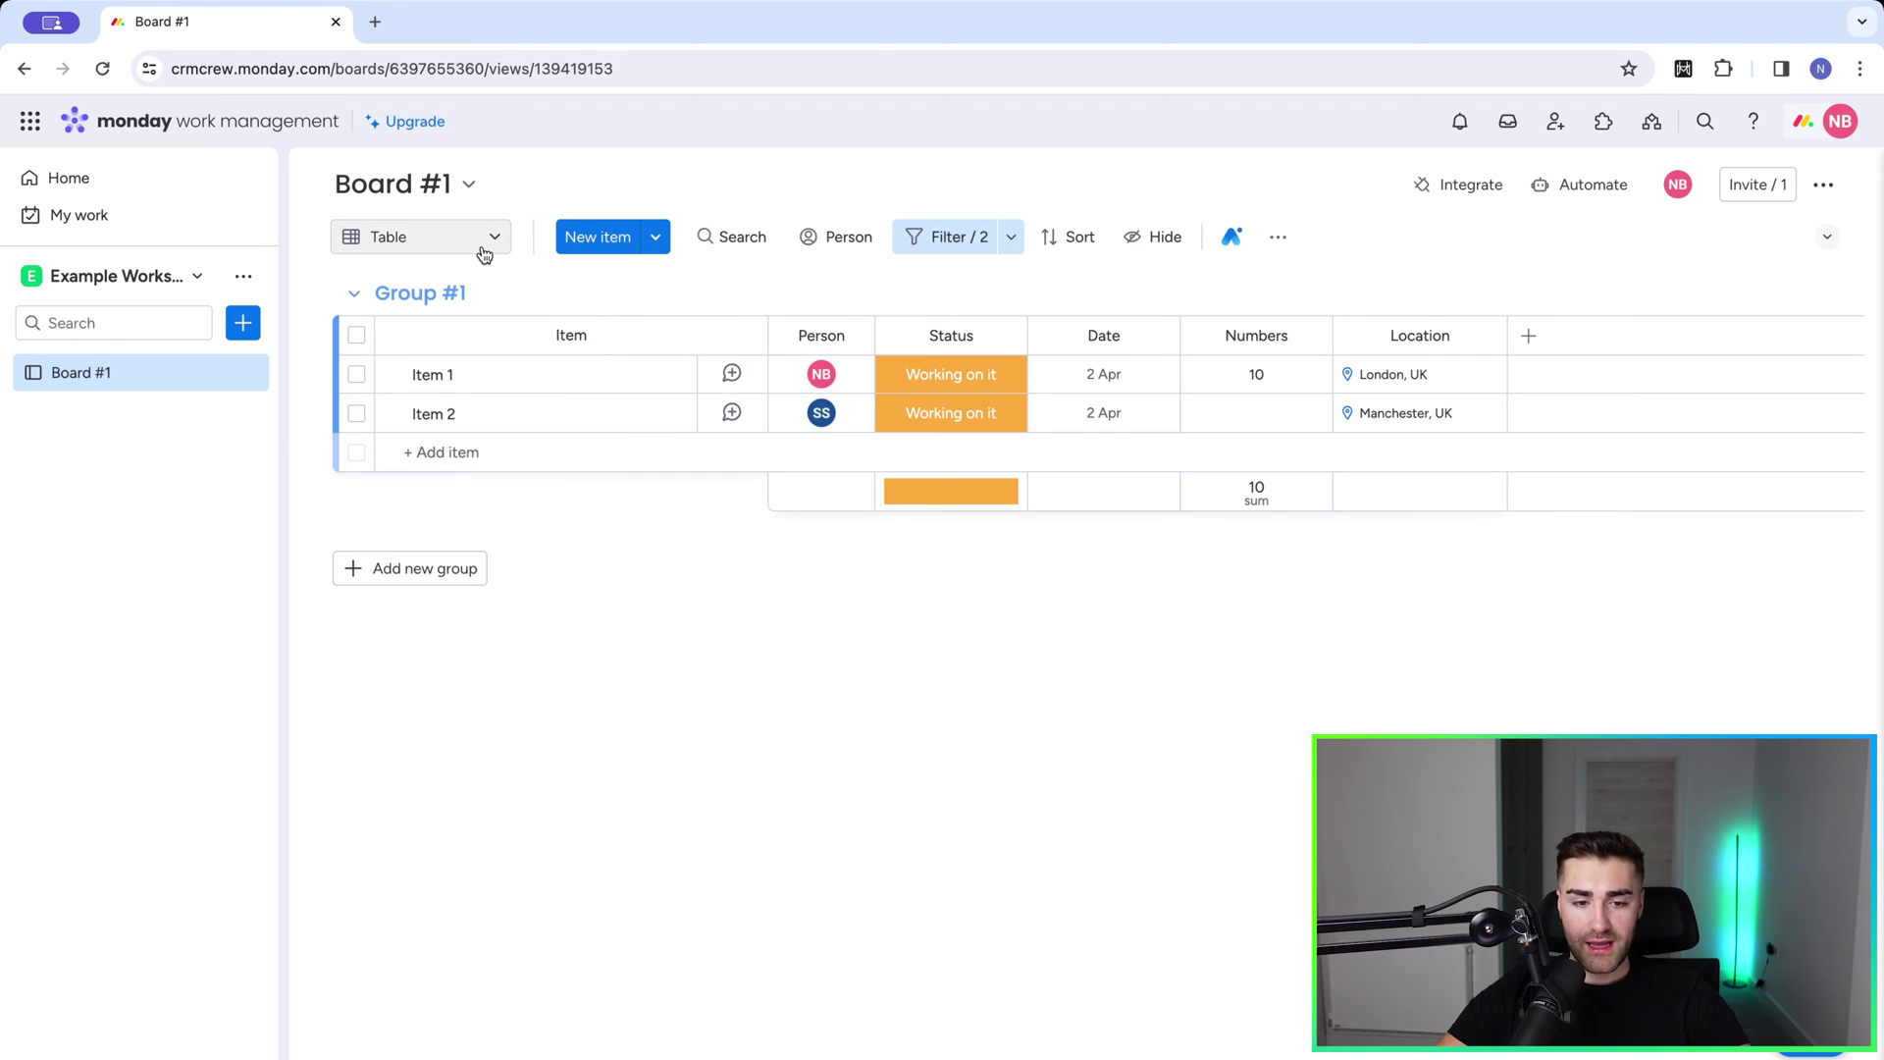
{"action": "left_click", "coordinate": [1013, 240]}
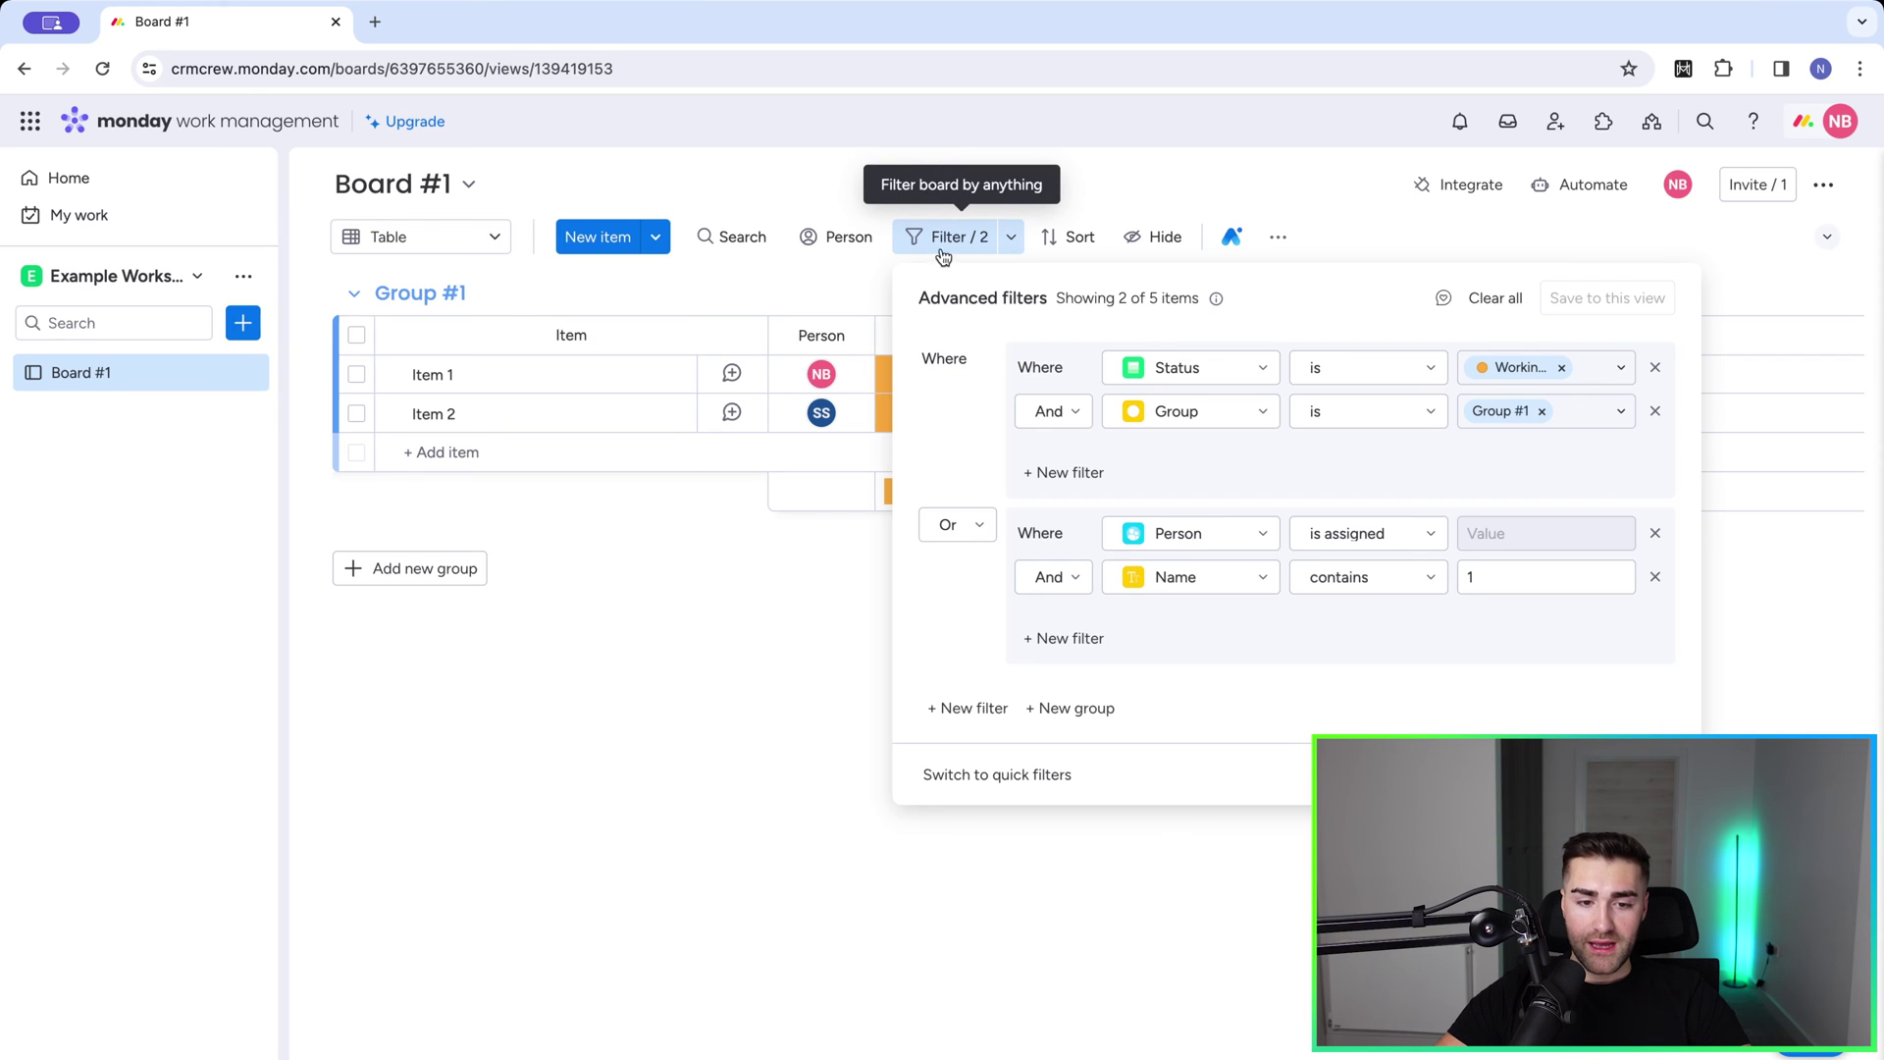
{"action": "left_click", "coordinate": [446, 244]}
{"action": "left_click", "coordinate": [442, 239]}
{"action": "left_click", "coordinate": [403, 405]}
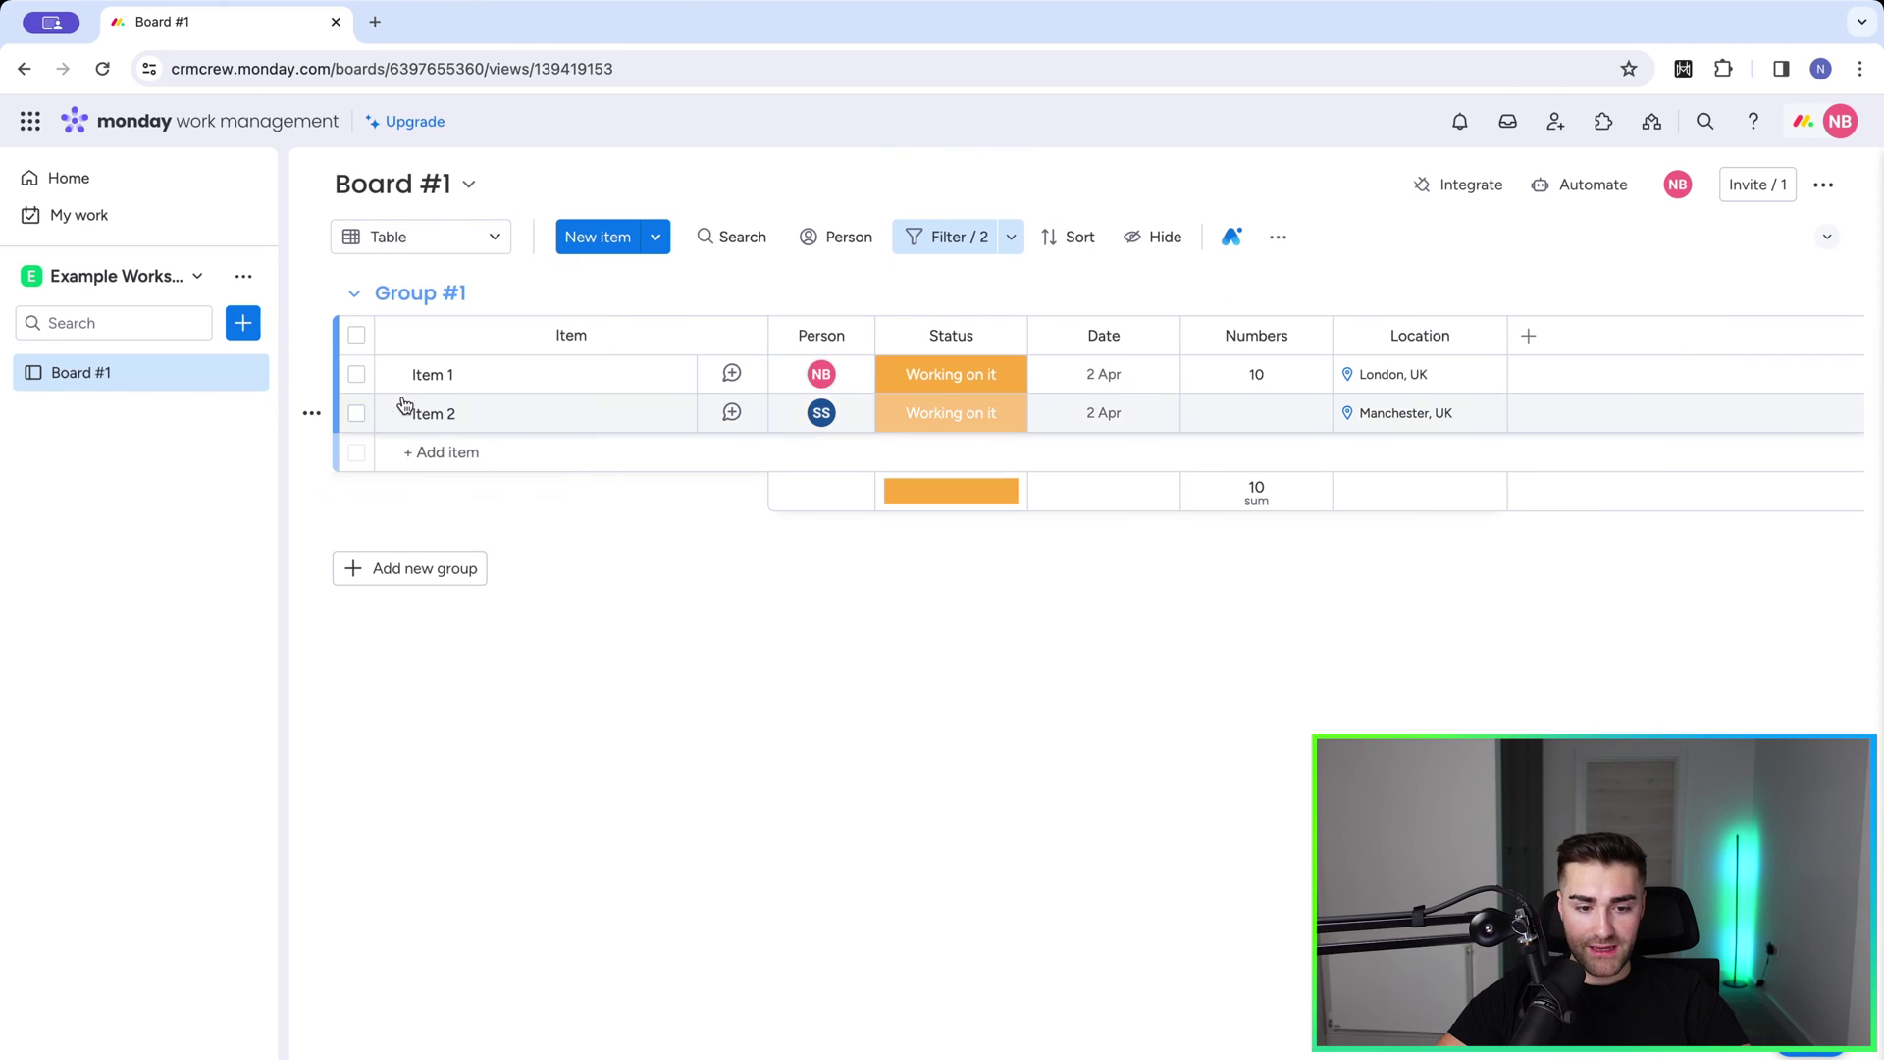
Step: Try clearing all advanced filters in the new Table view and close the filter settings
{"action": "left_click", "coordinate": [1012, 238]}
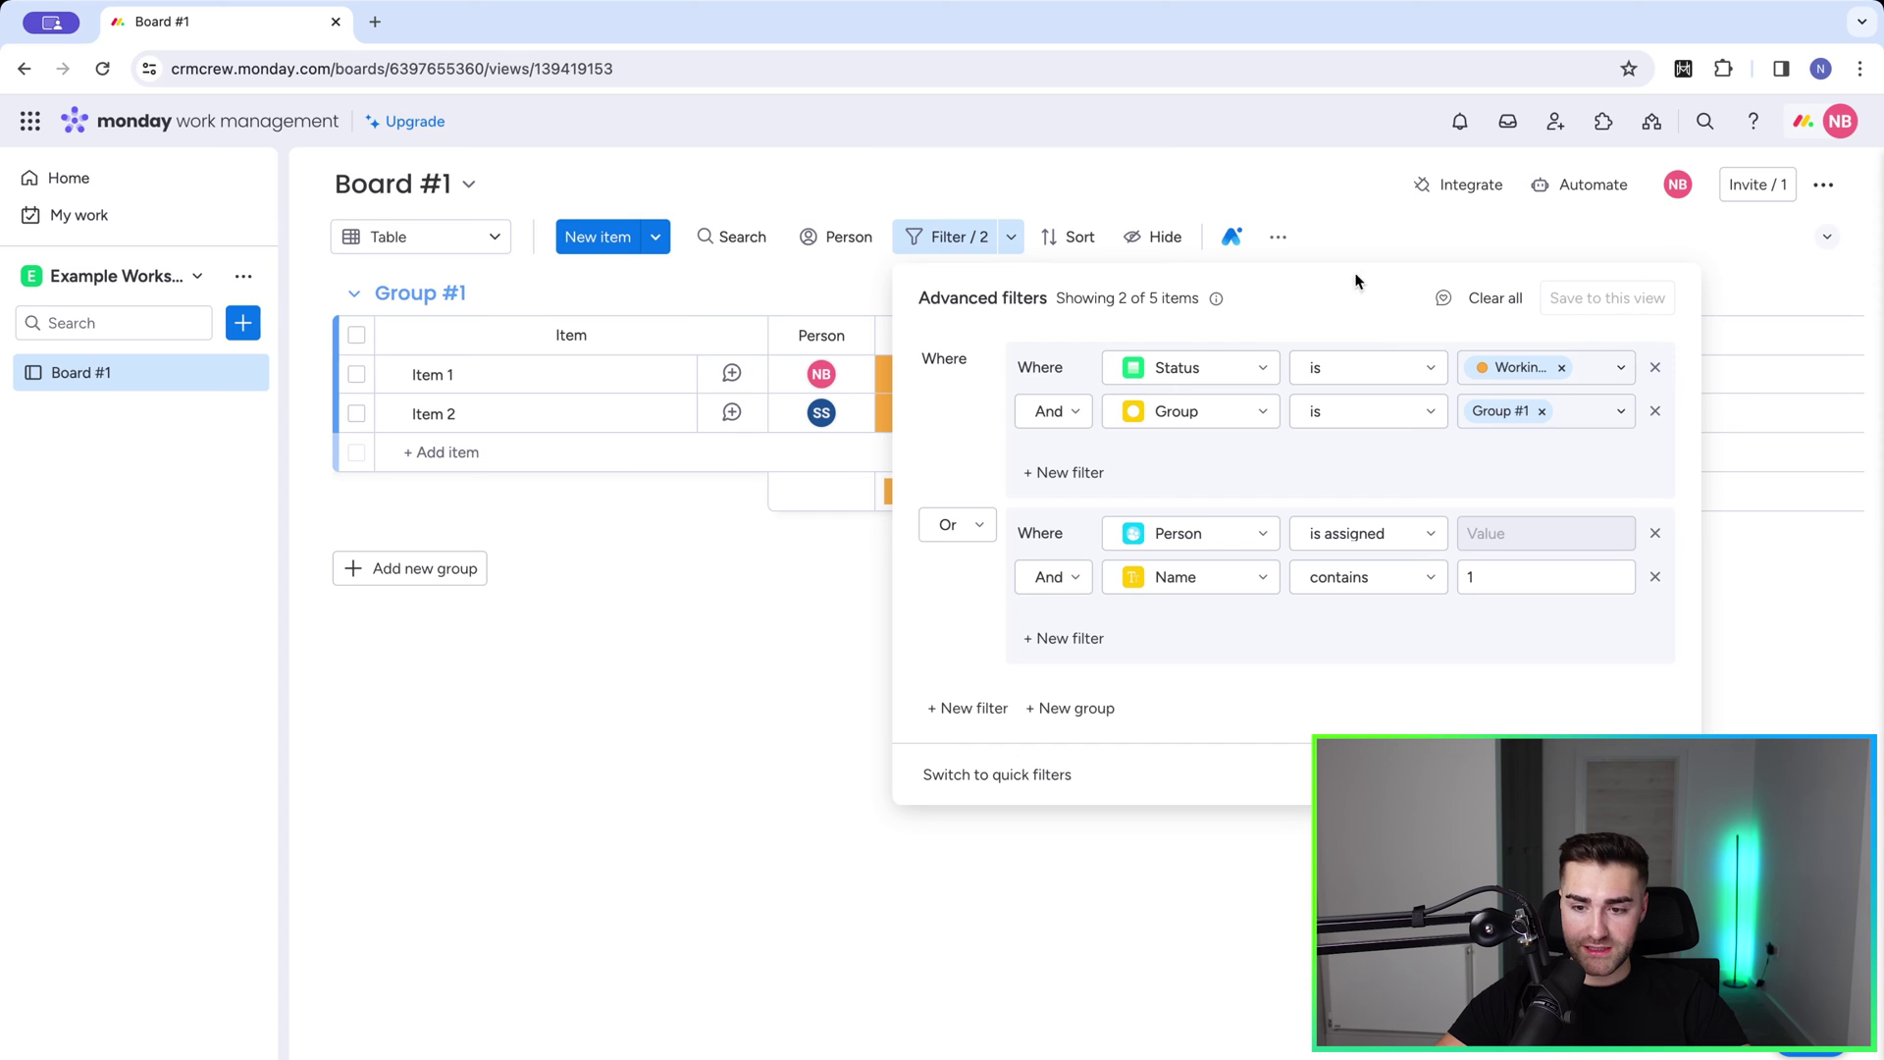
{"action": "left_click", "coordinate": [1494, 298]}
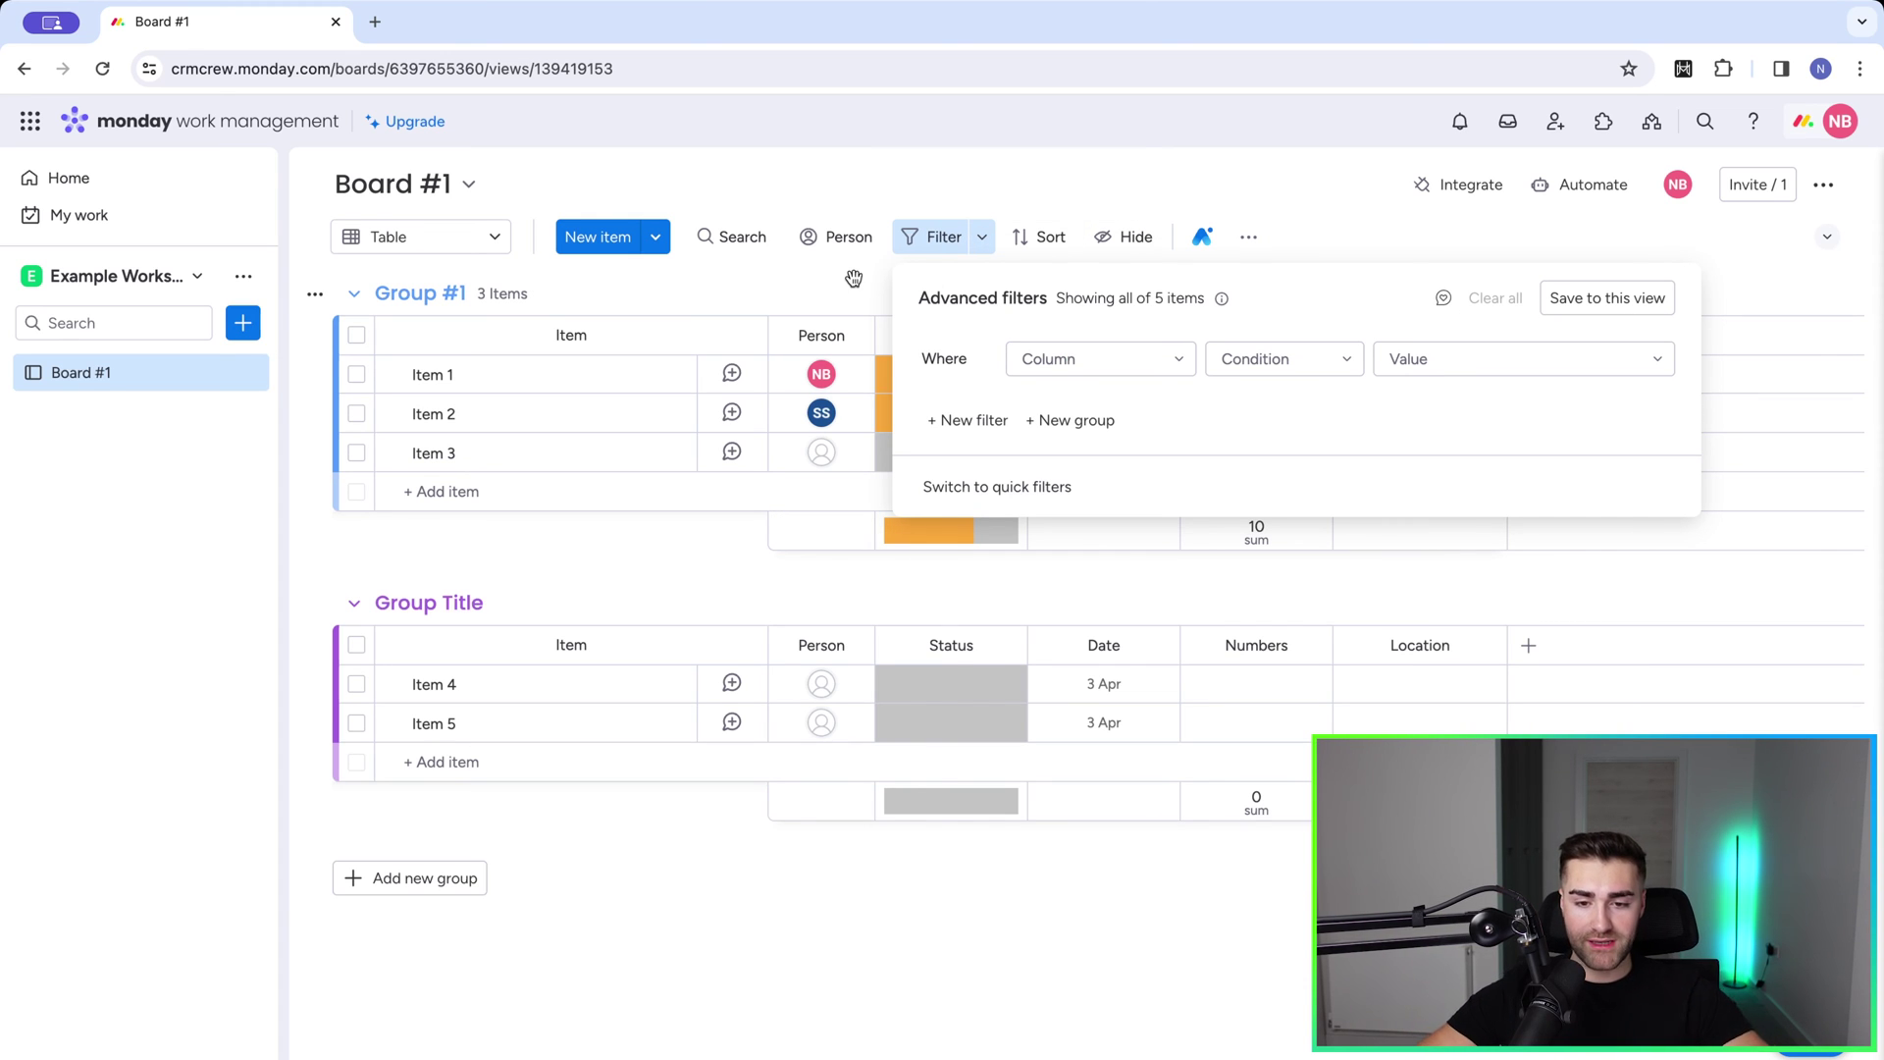
{"action": "left_click", "coordinate": [857, 177]}
Step: Switch between Example View, Main Table and the new Table view to compare their filtering
{"action": "left_click", "coordinate": [447, 245]}
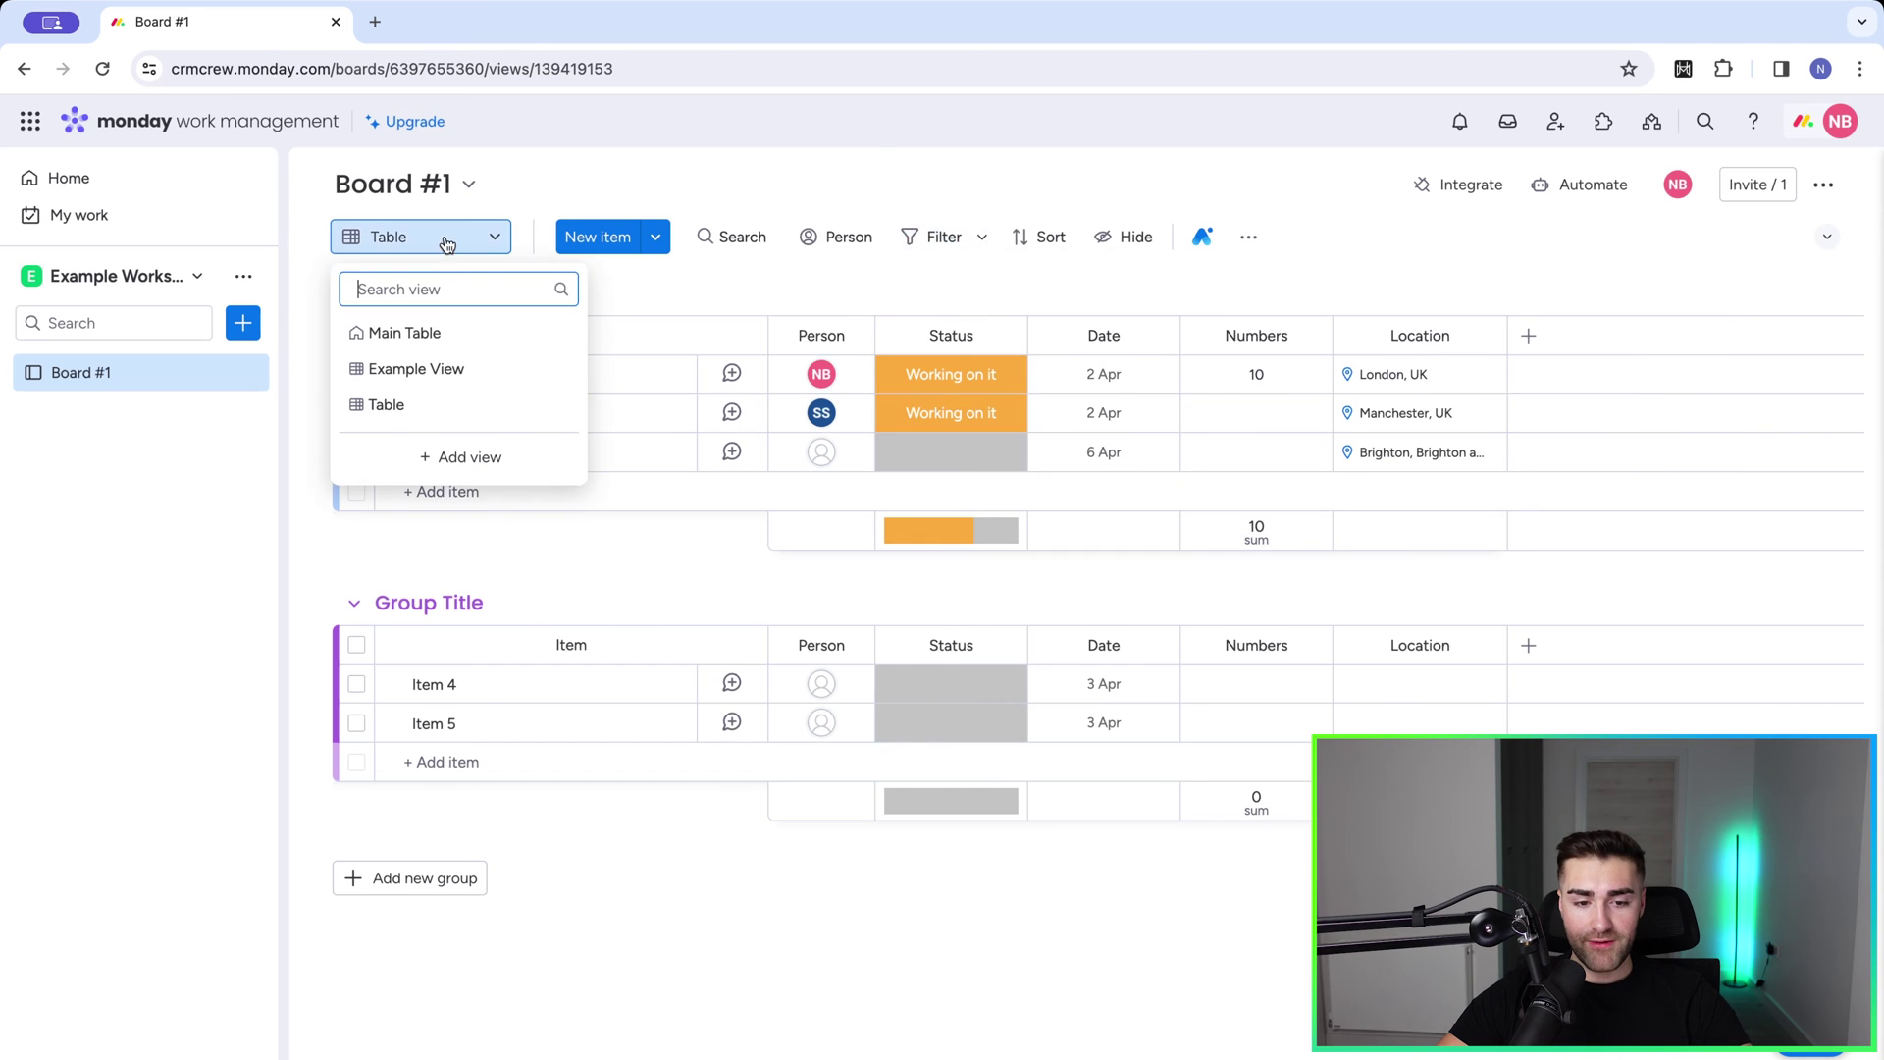
{"action": "left_click", "coordinate": [416, 369]}
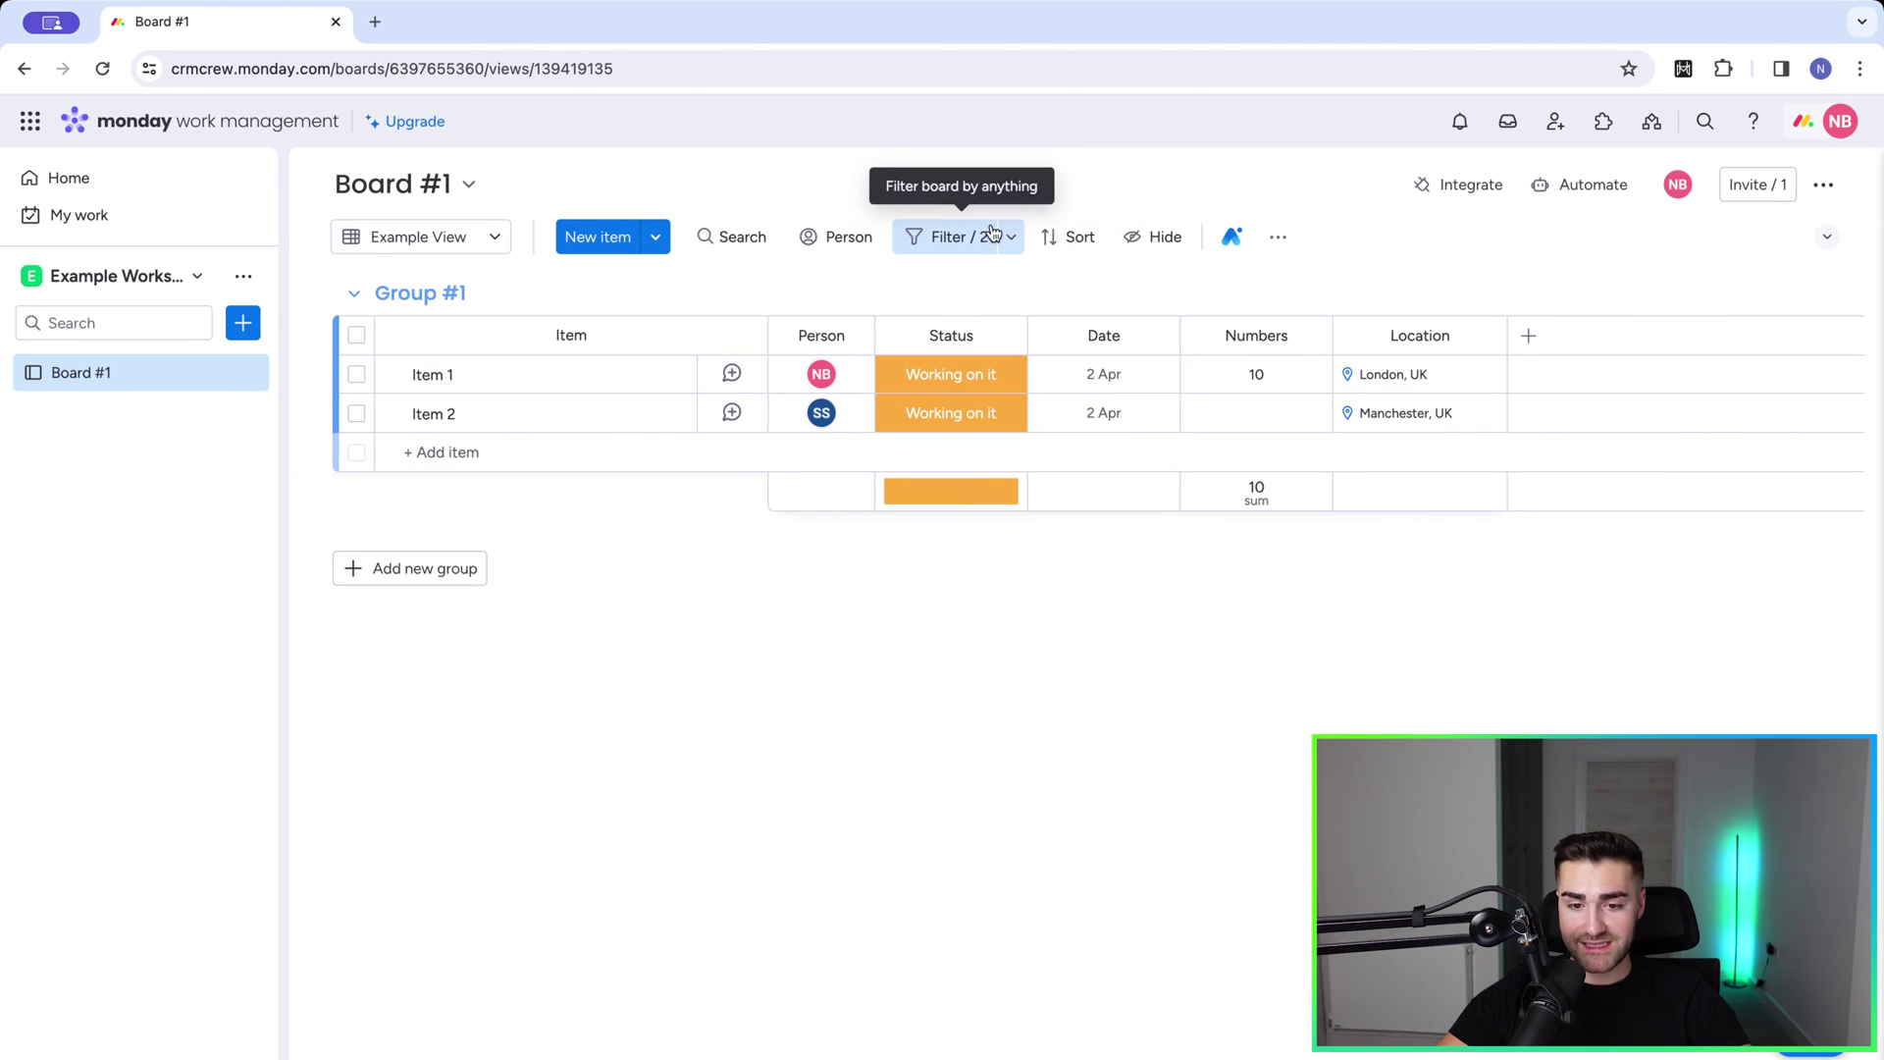
{"action": "left_click", "coordinate": [446, 227]}
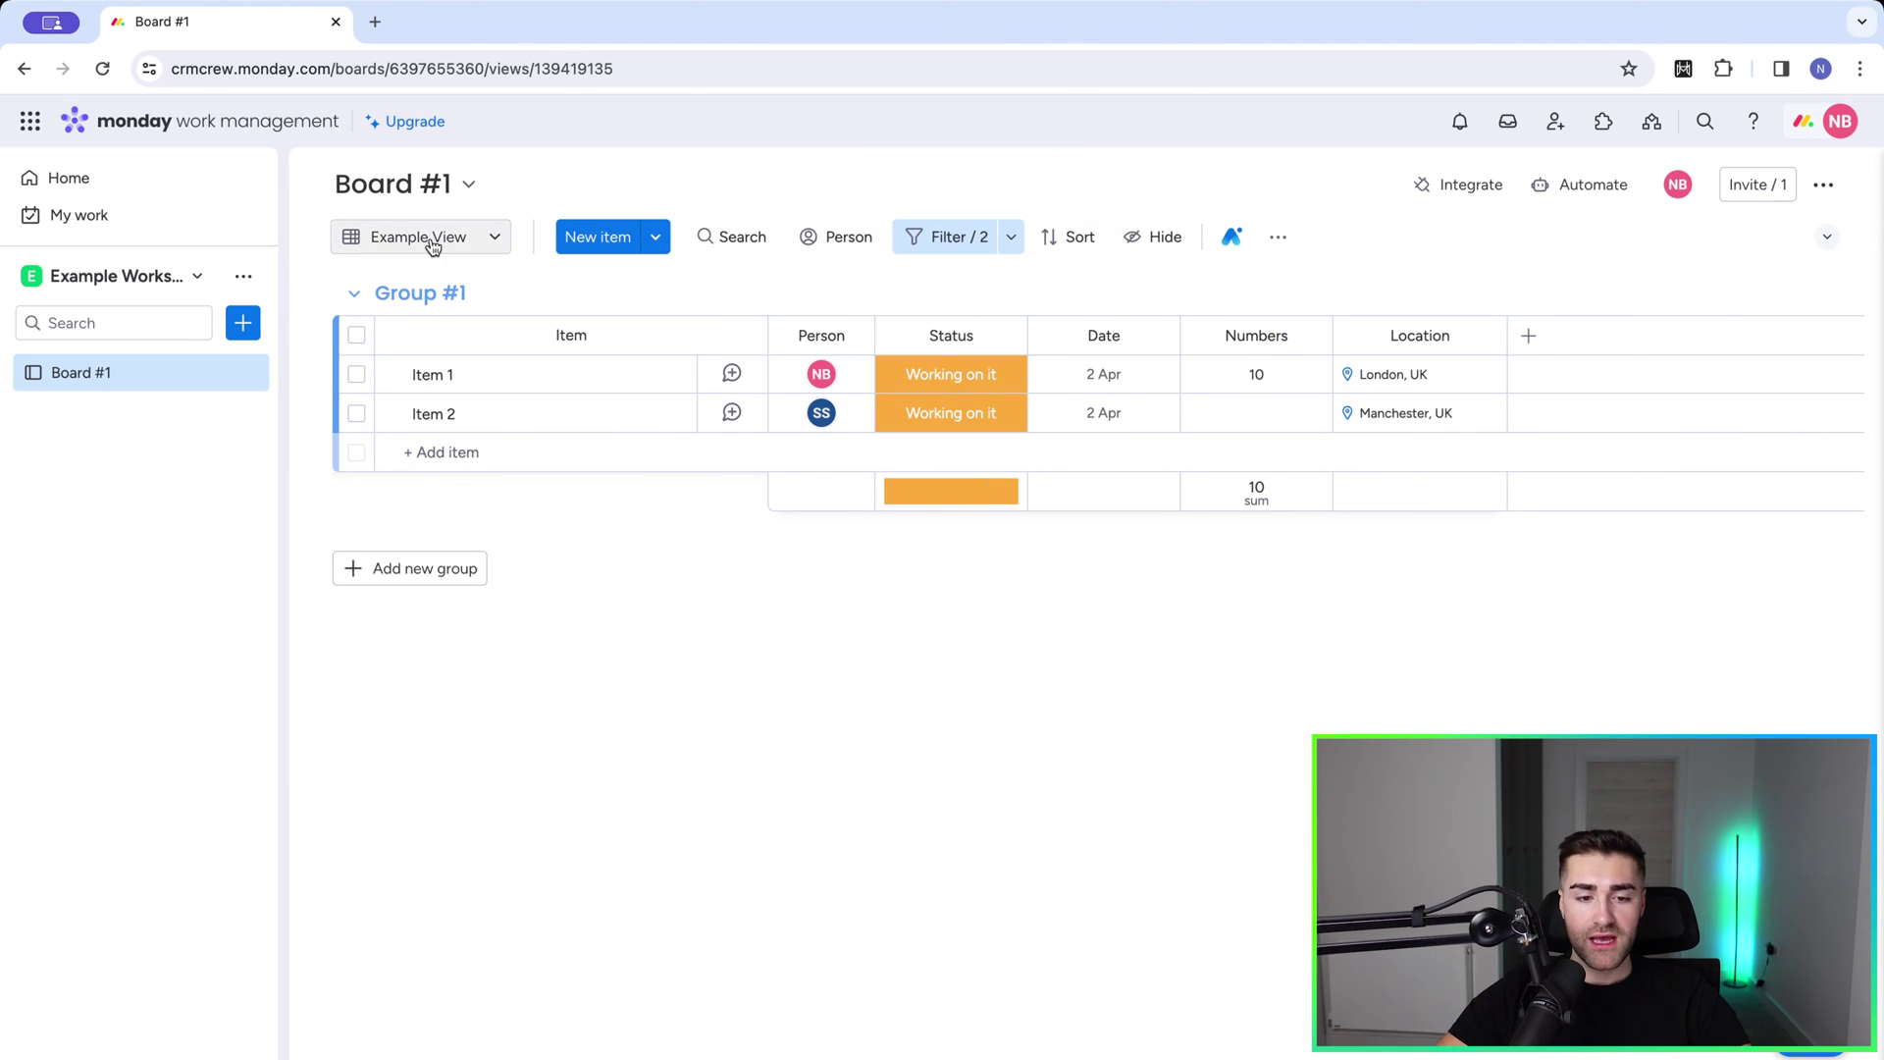
{"action": "left_click", "coordinate": [403, 329]}
{"action": "left_click", "coordinate": [494, 237]}
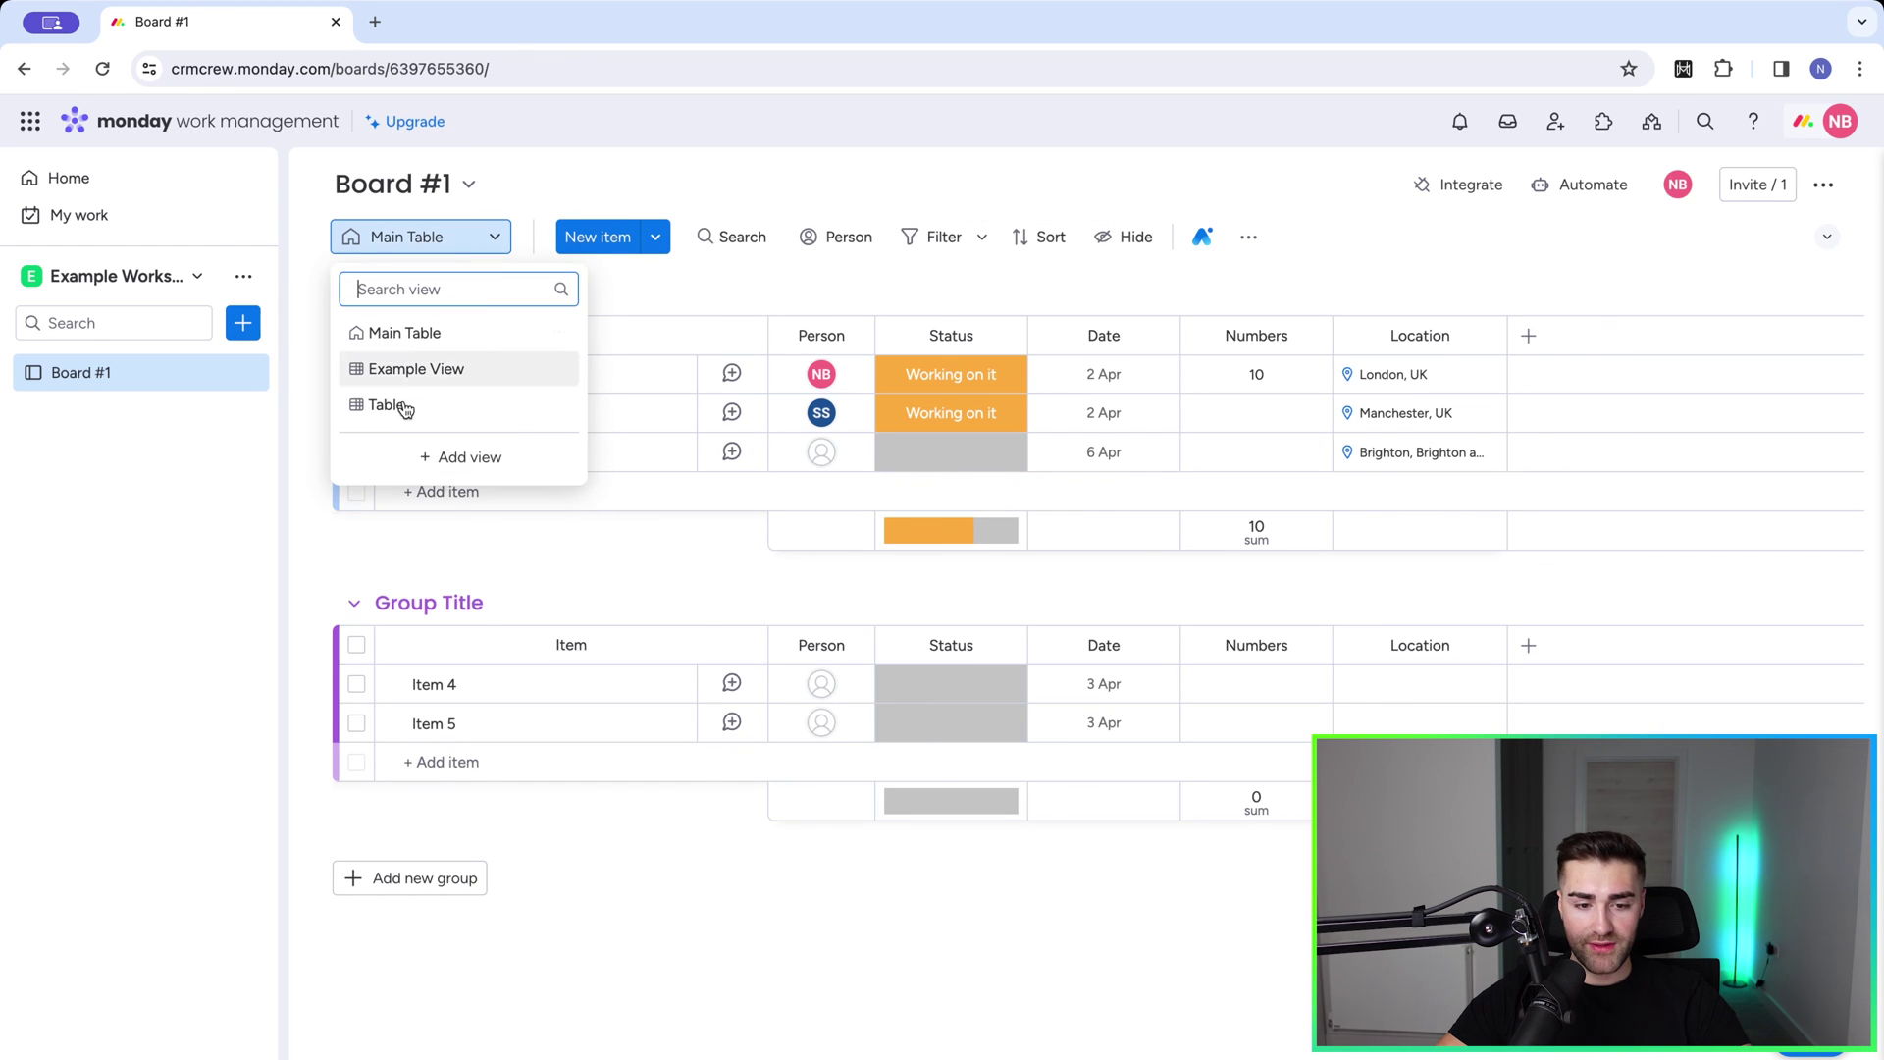
{"action": "left_click", "coordinate": [382, 410]}
Step: Remove the second filter group from the new Table view by deleting its Person and Name conditions
{"action": "left_click", "coordinate": [1002, 239]}
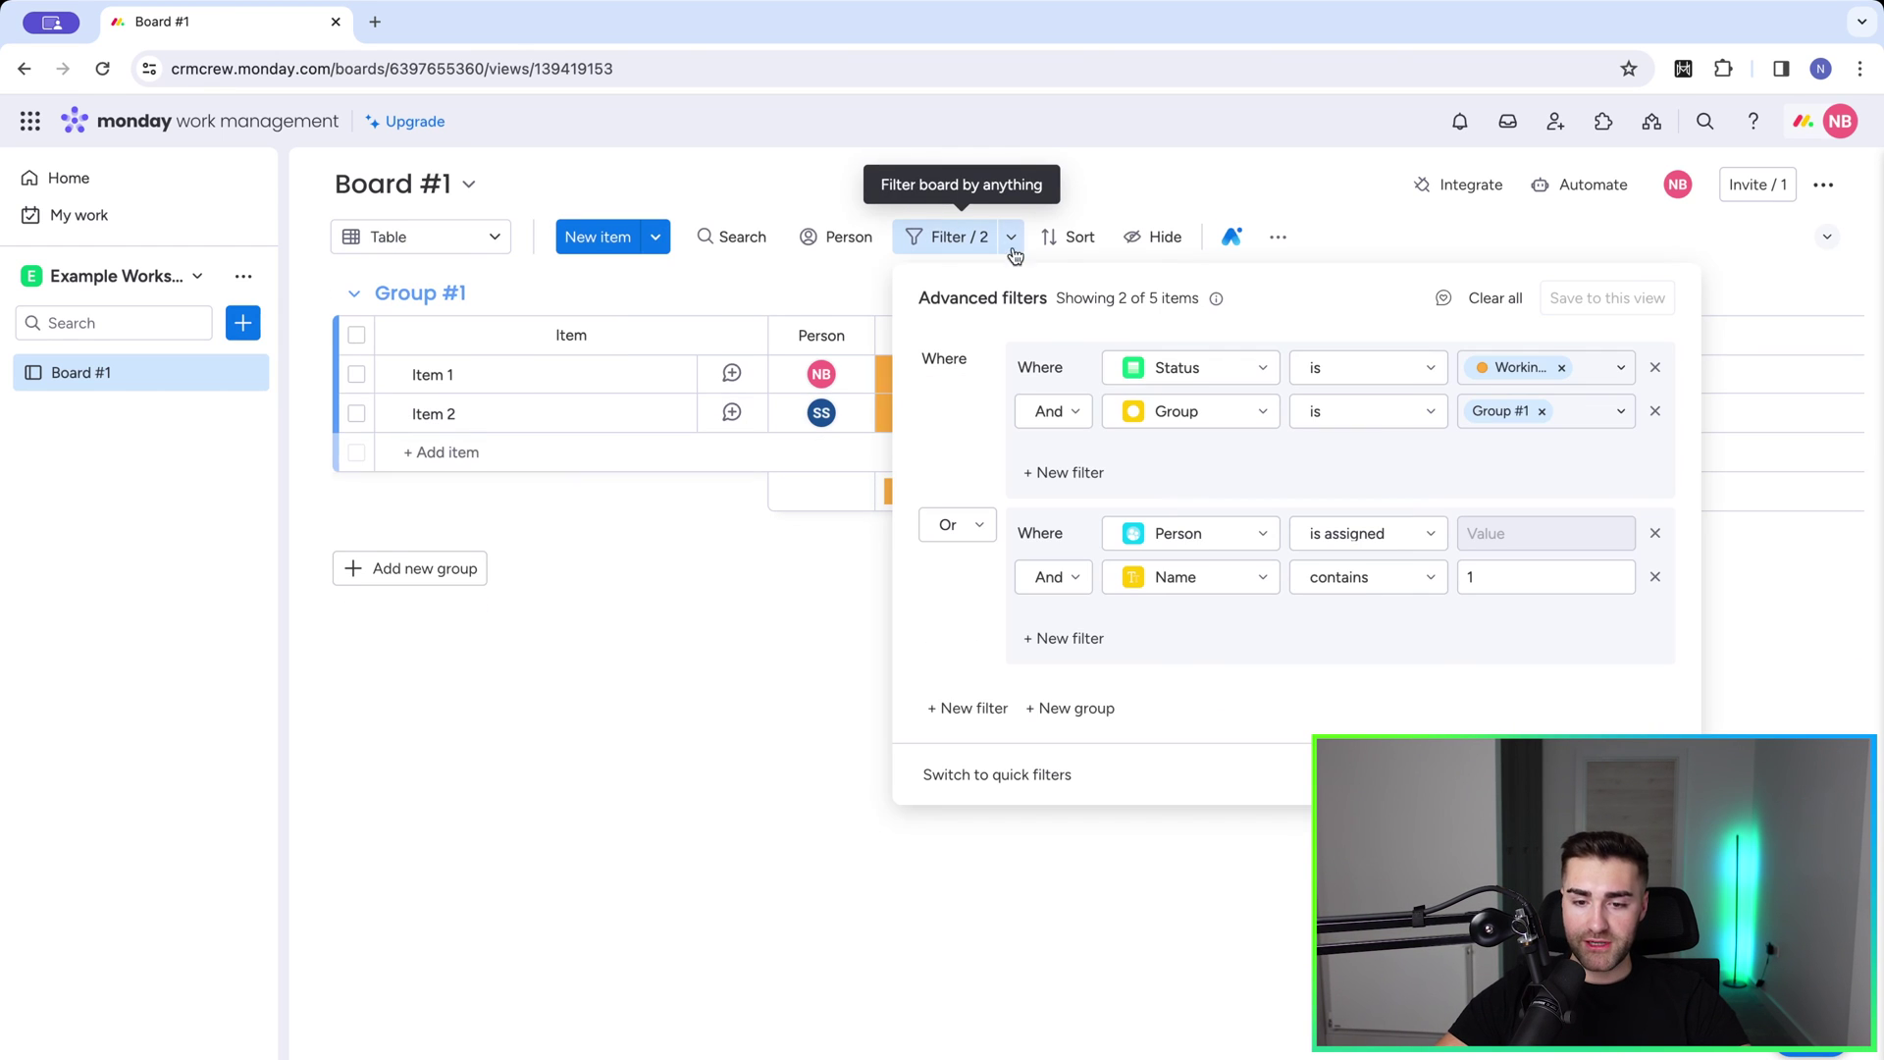
{"action": "left_click", "coordinate": [1656, 533]}
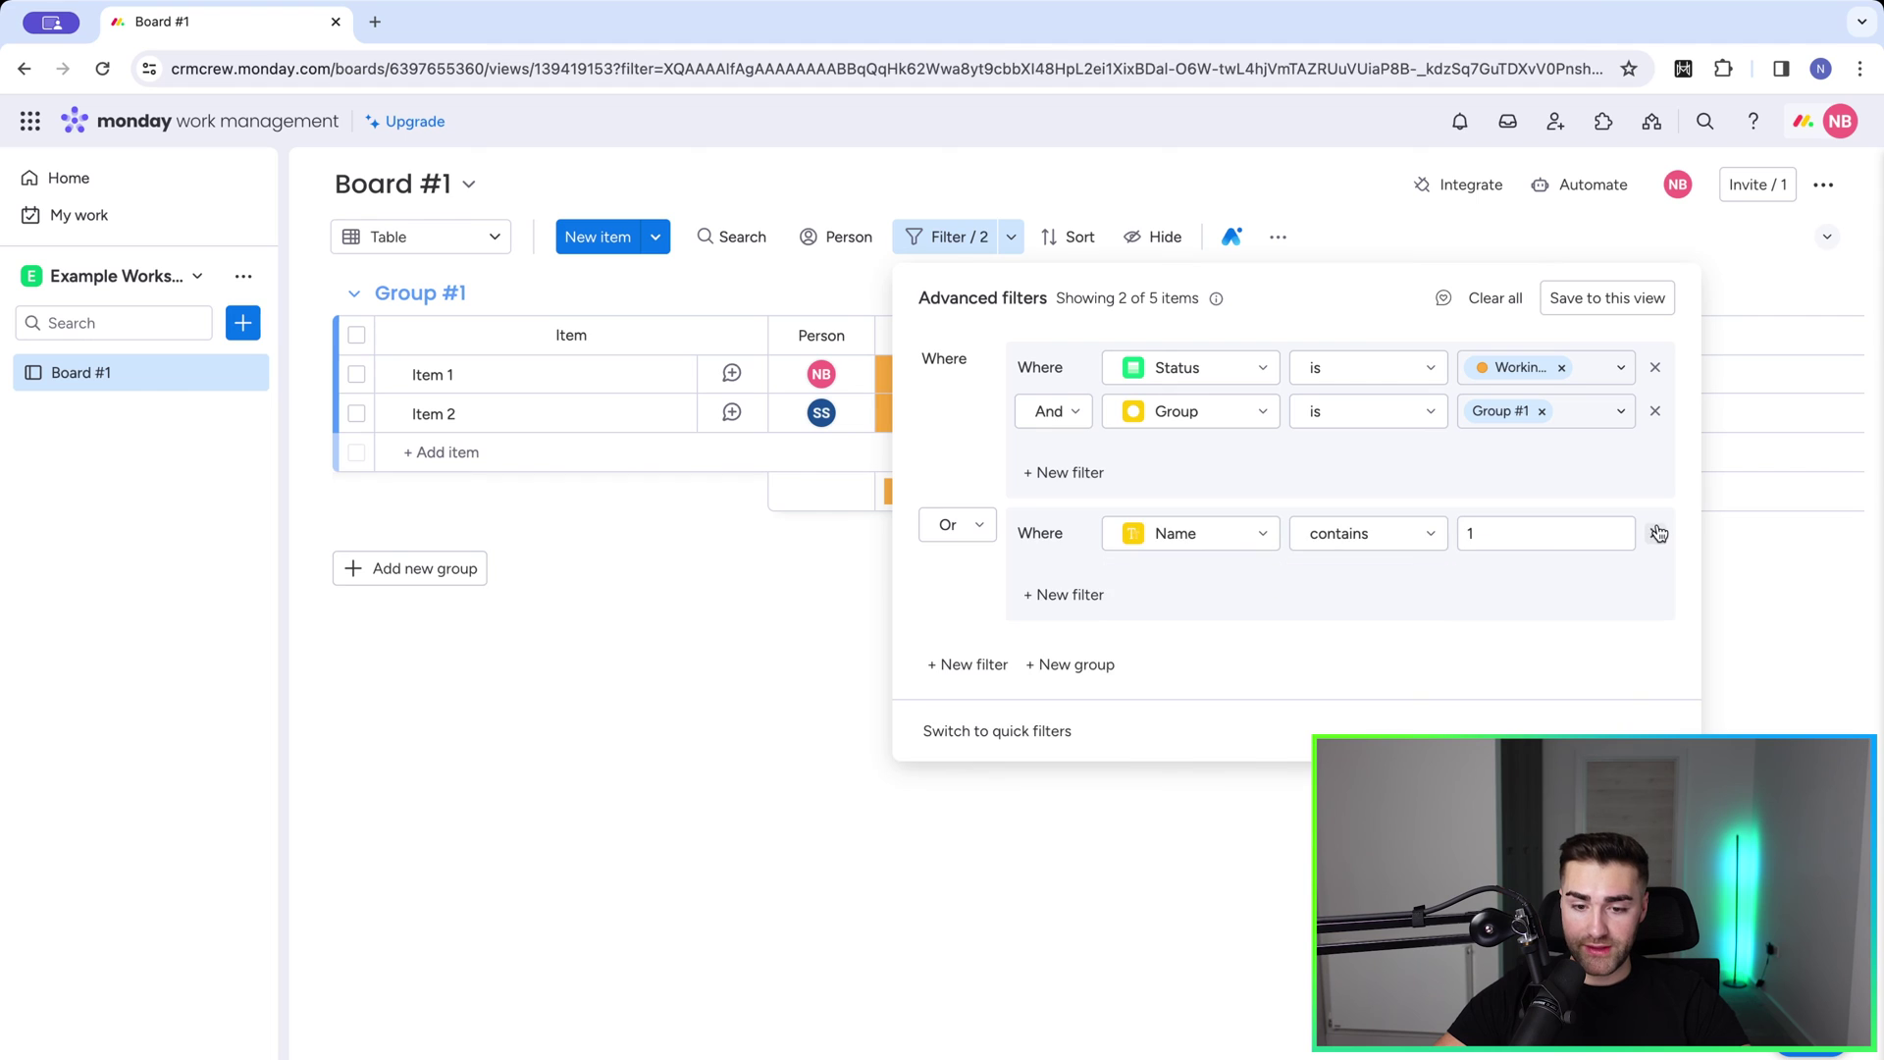
{"action": "left_click", "coordinate": [1656, 533]}
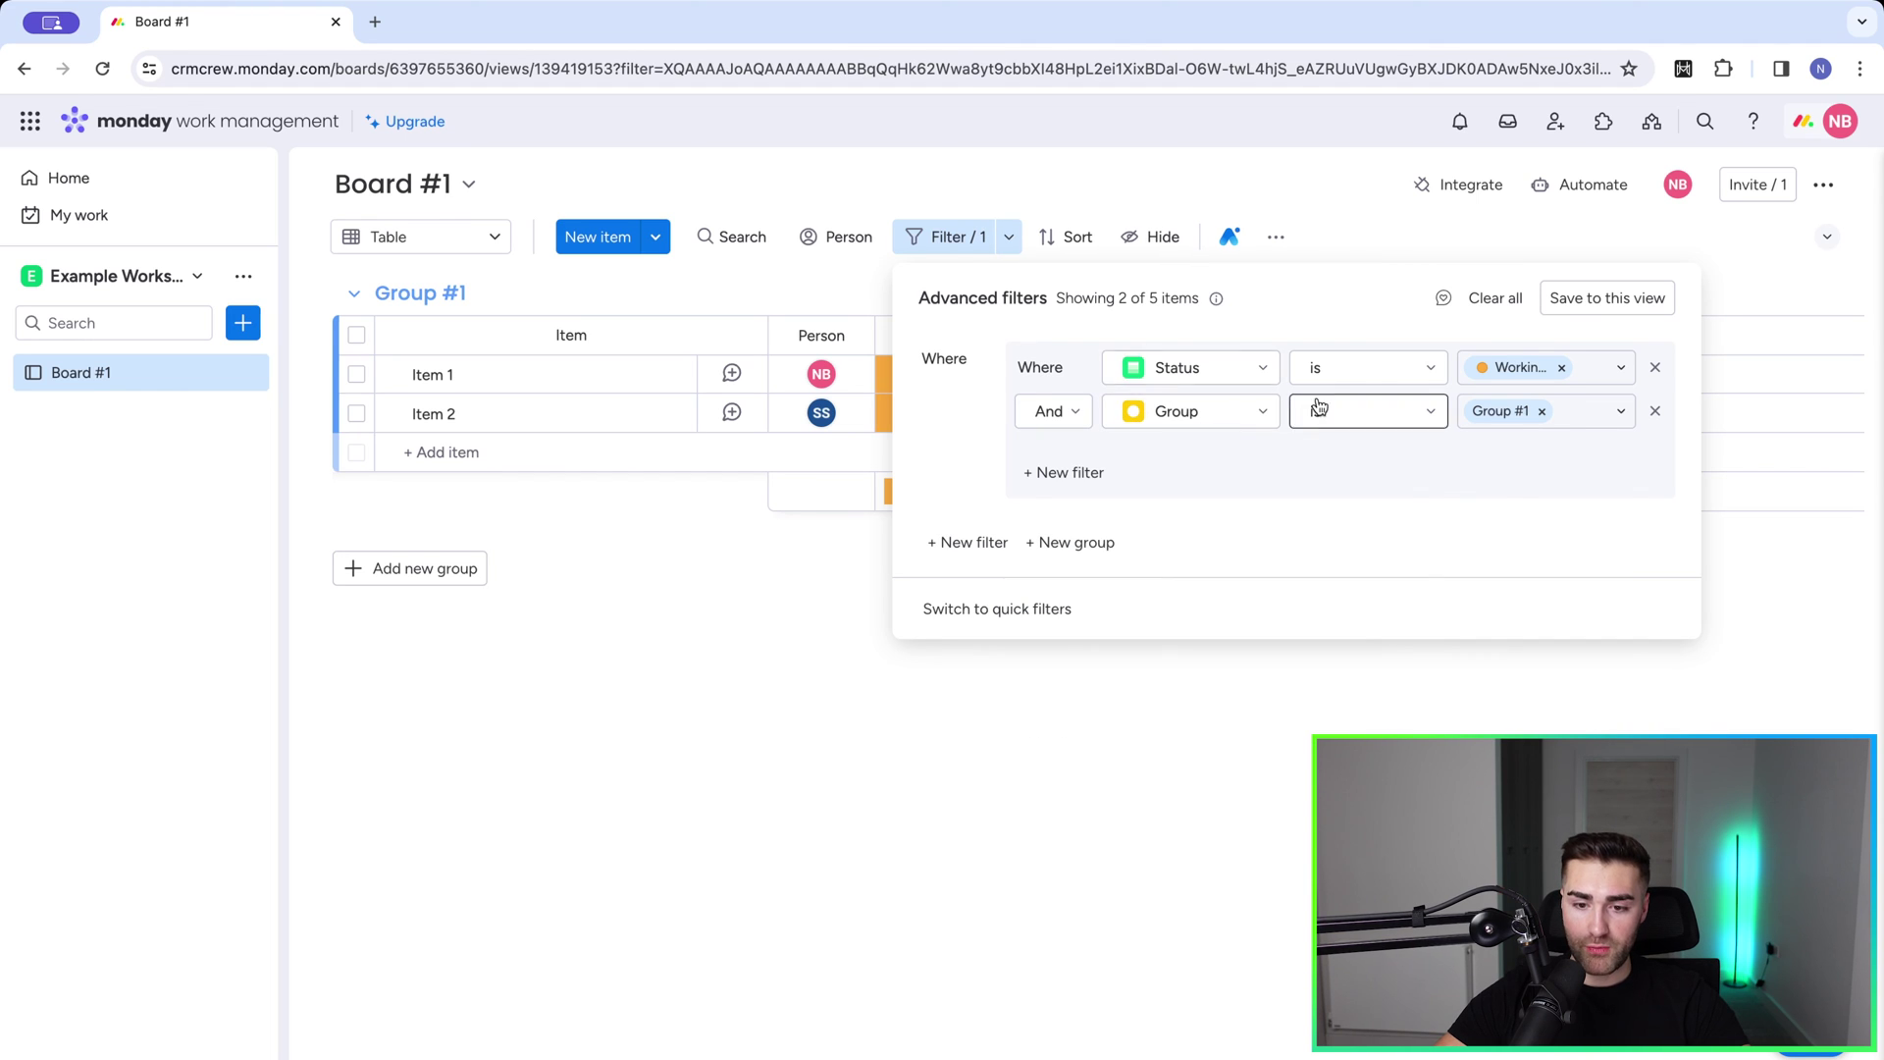
Step: Reduce the remaining filter group to the single condition Status is Blank and save it to this view
{"action": "left_click", "coordinate": [1560, 367]}
{"action": "left_click", "coordinate": [1407, 365]}
{"action": "left_click", "coordinate": [1505, 369]}
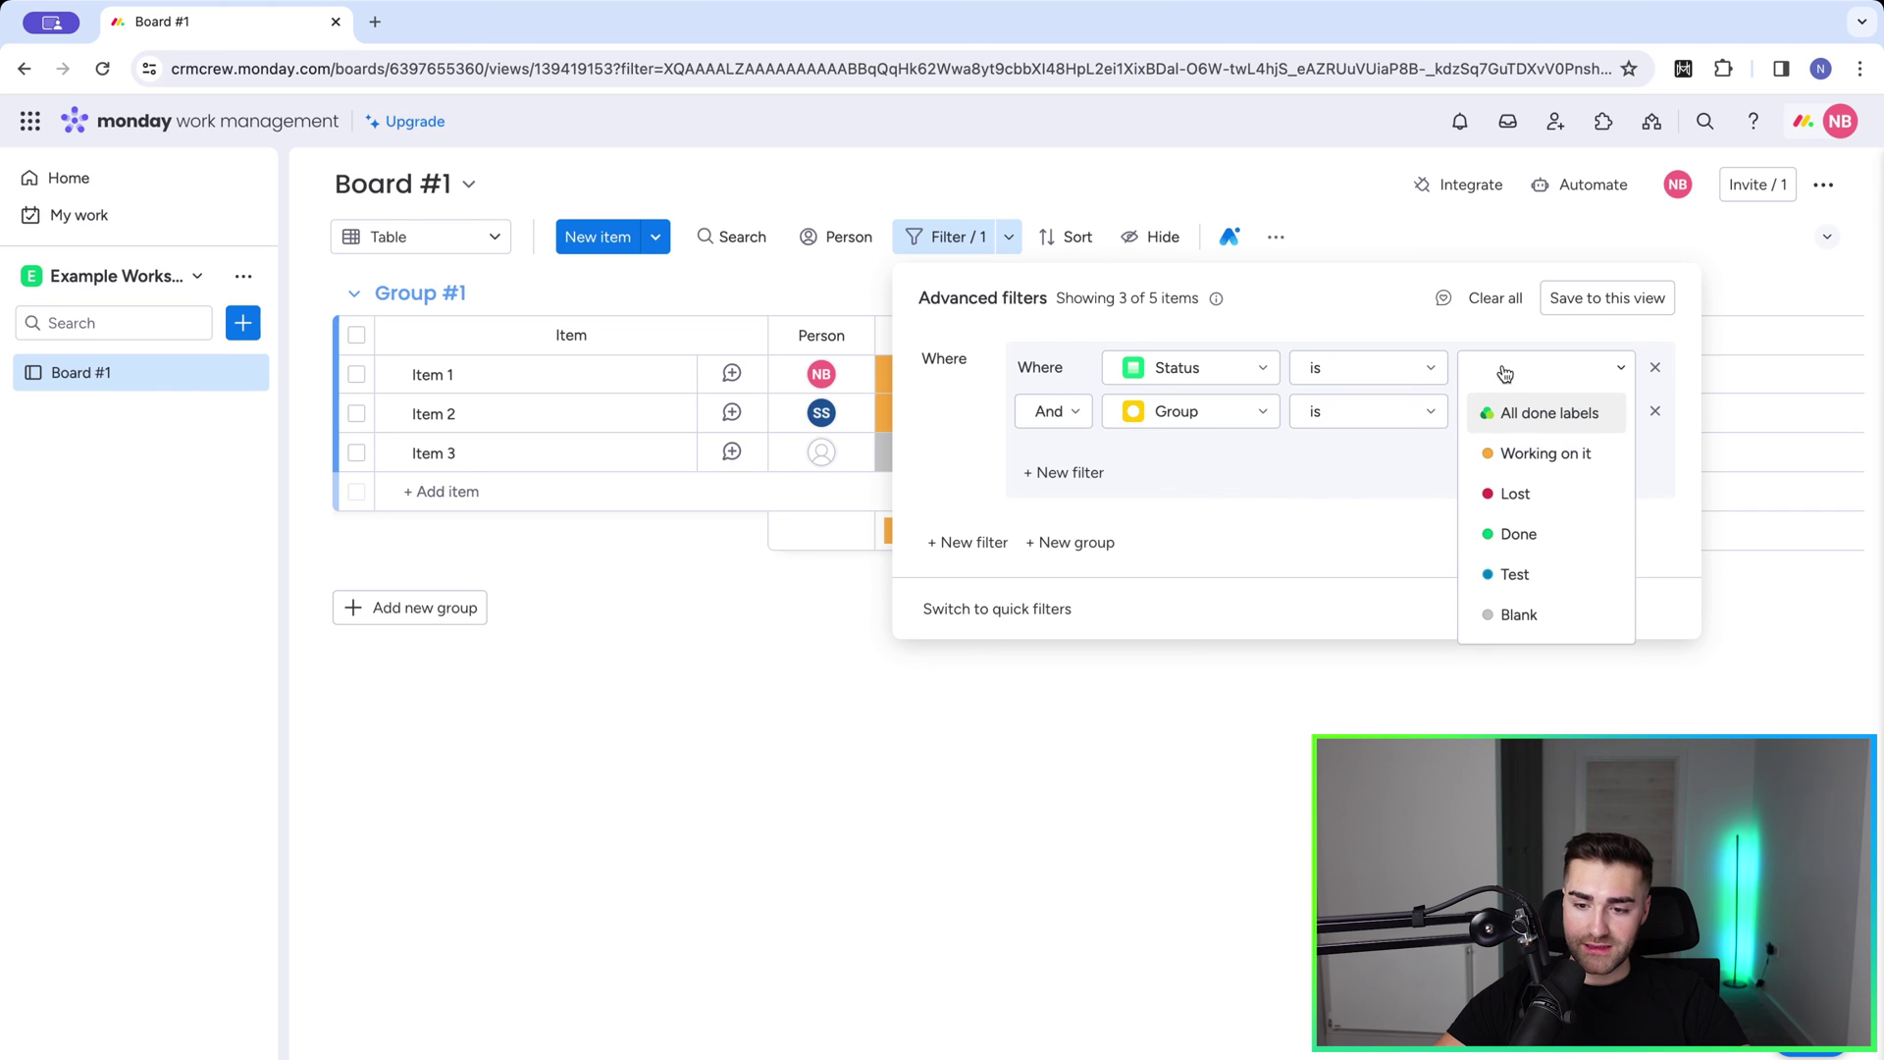
{"action": "left_click", "coordinate": [1527, 611]}
{"action": "left_click", "coordinate": [1657, 411]}
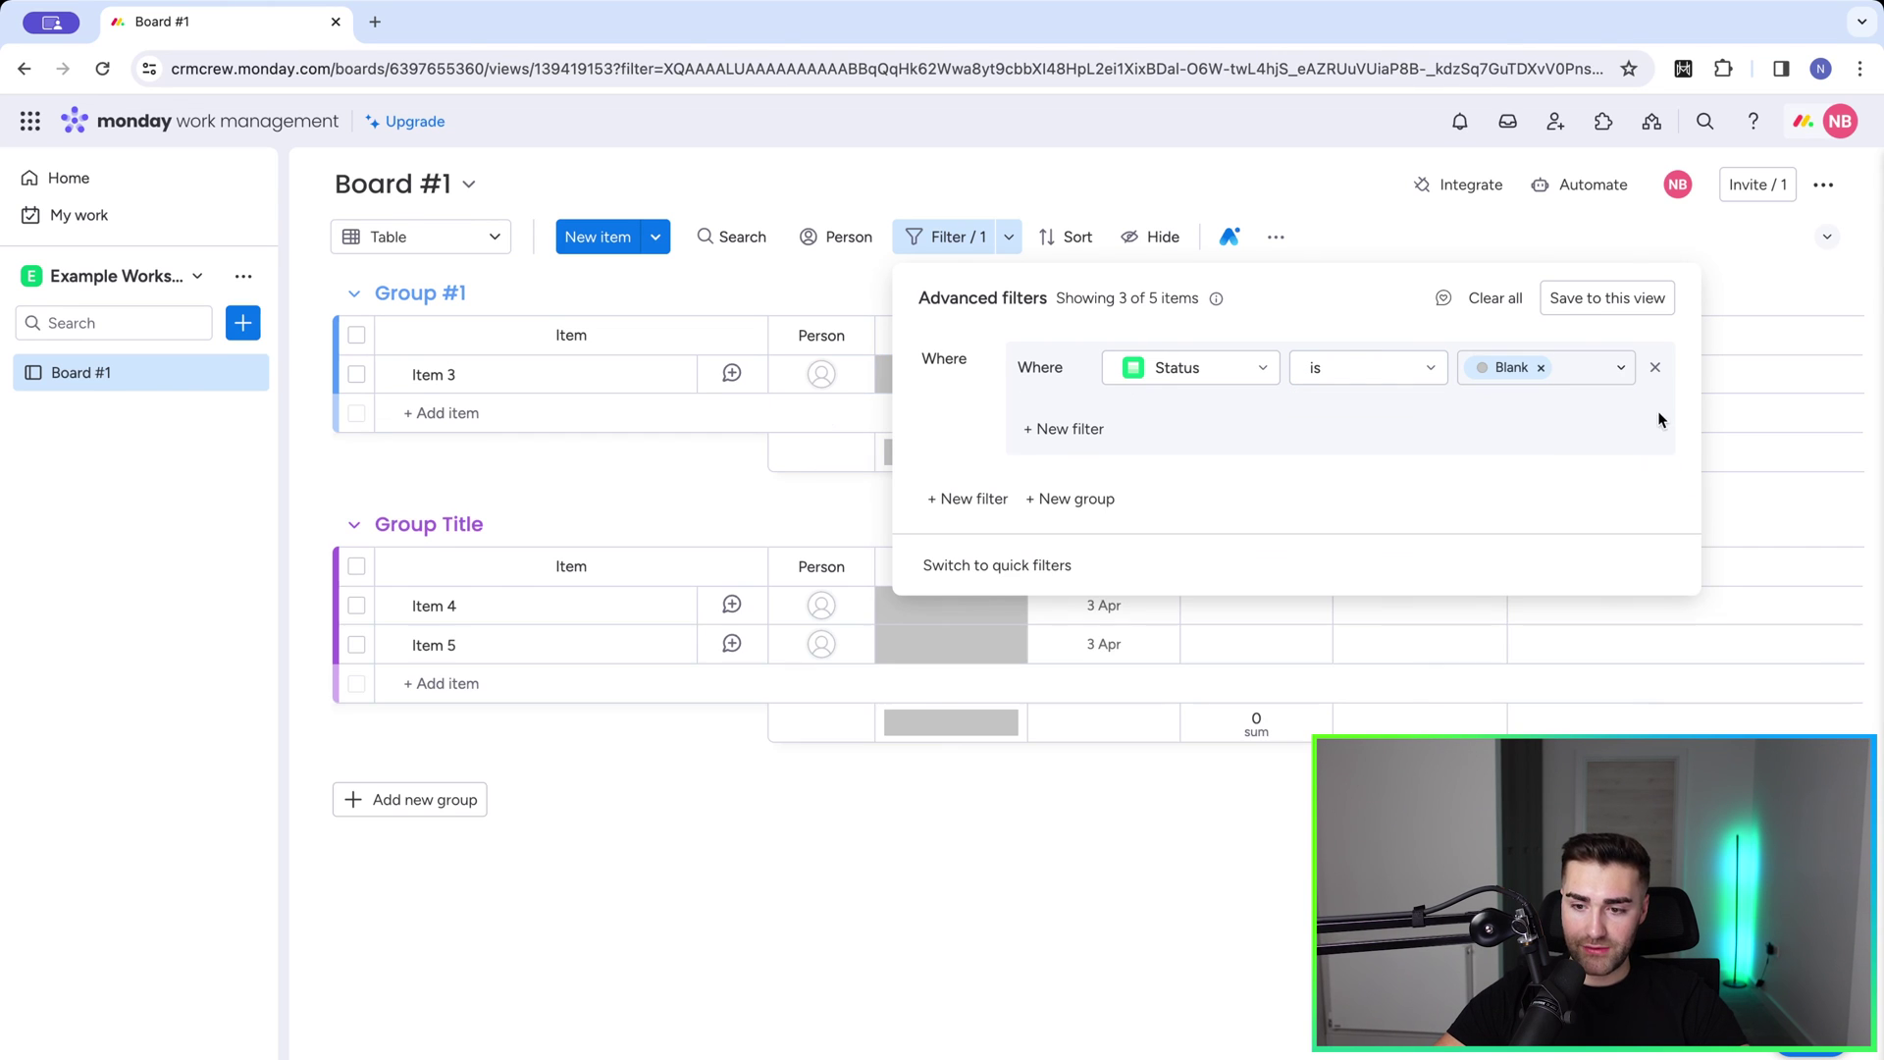
{"action": "left_click", "coordinate": [1598, 299]}
{"action": "left_click", "coordinate": [1505, 238]}
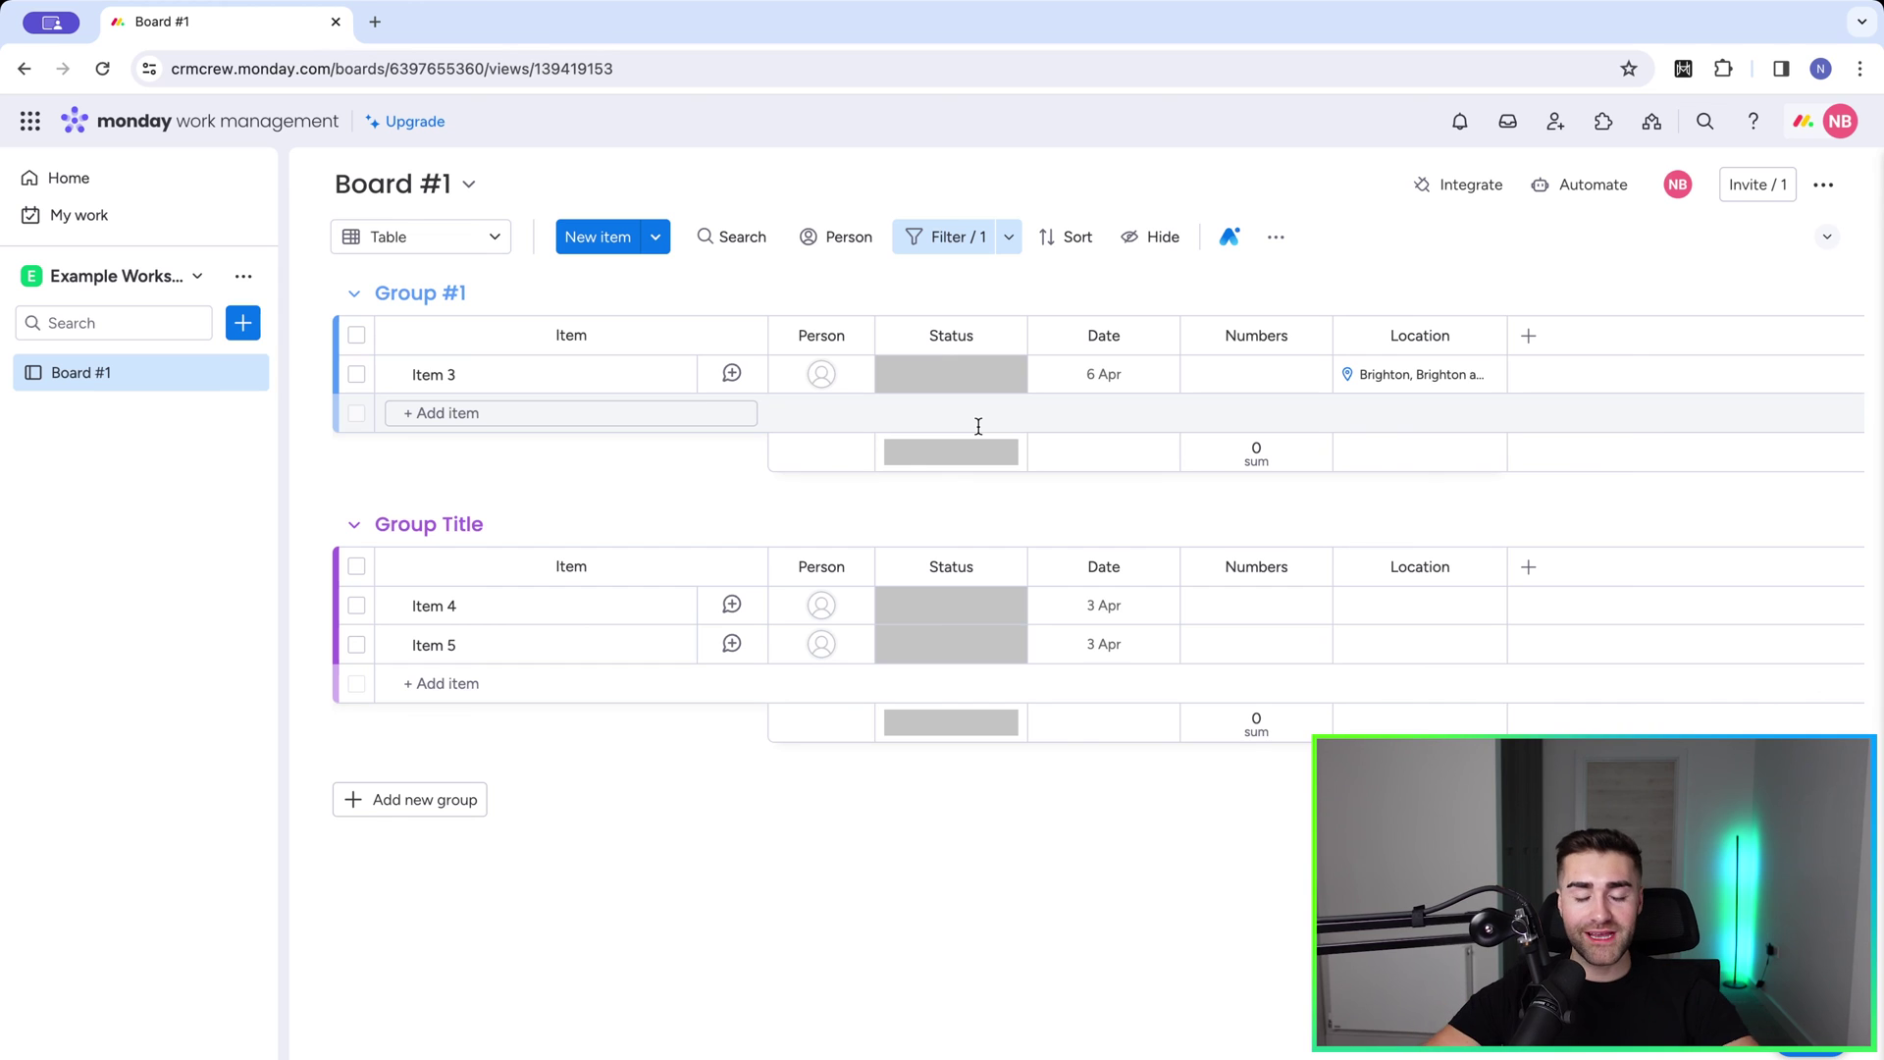
Step: Hide the Location and Numbers columns in the Table view and save the change to this view
{"action": "left_click", "coordinate": [432, 241]}
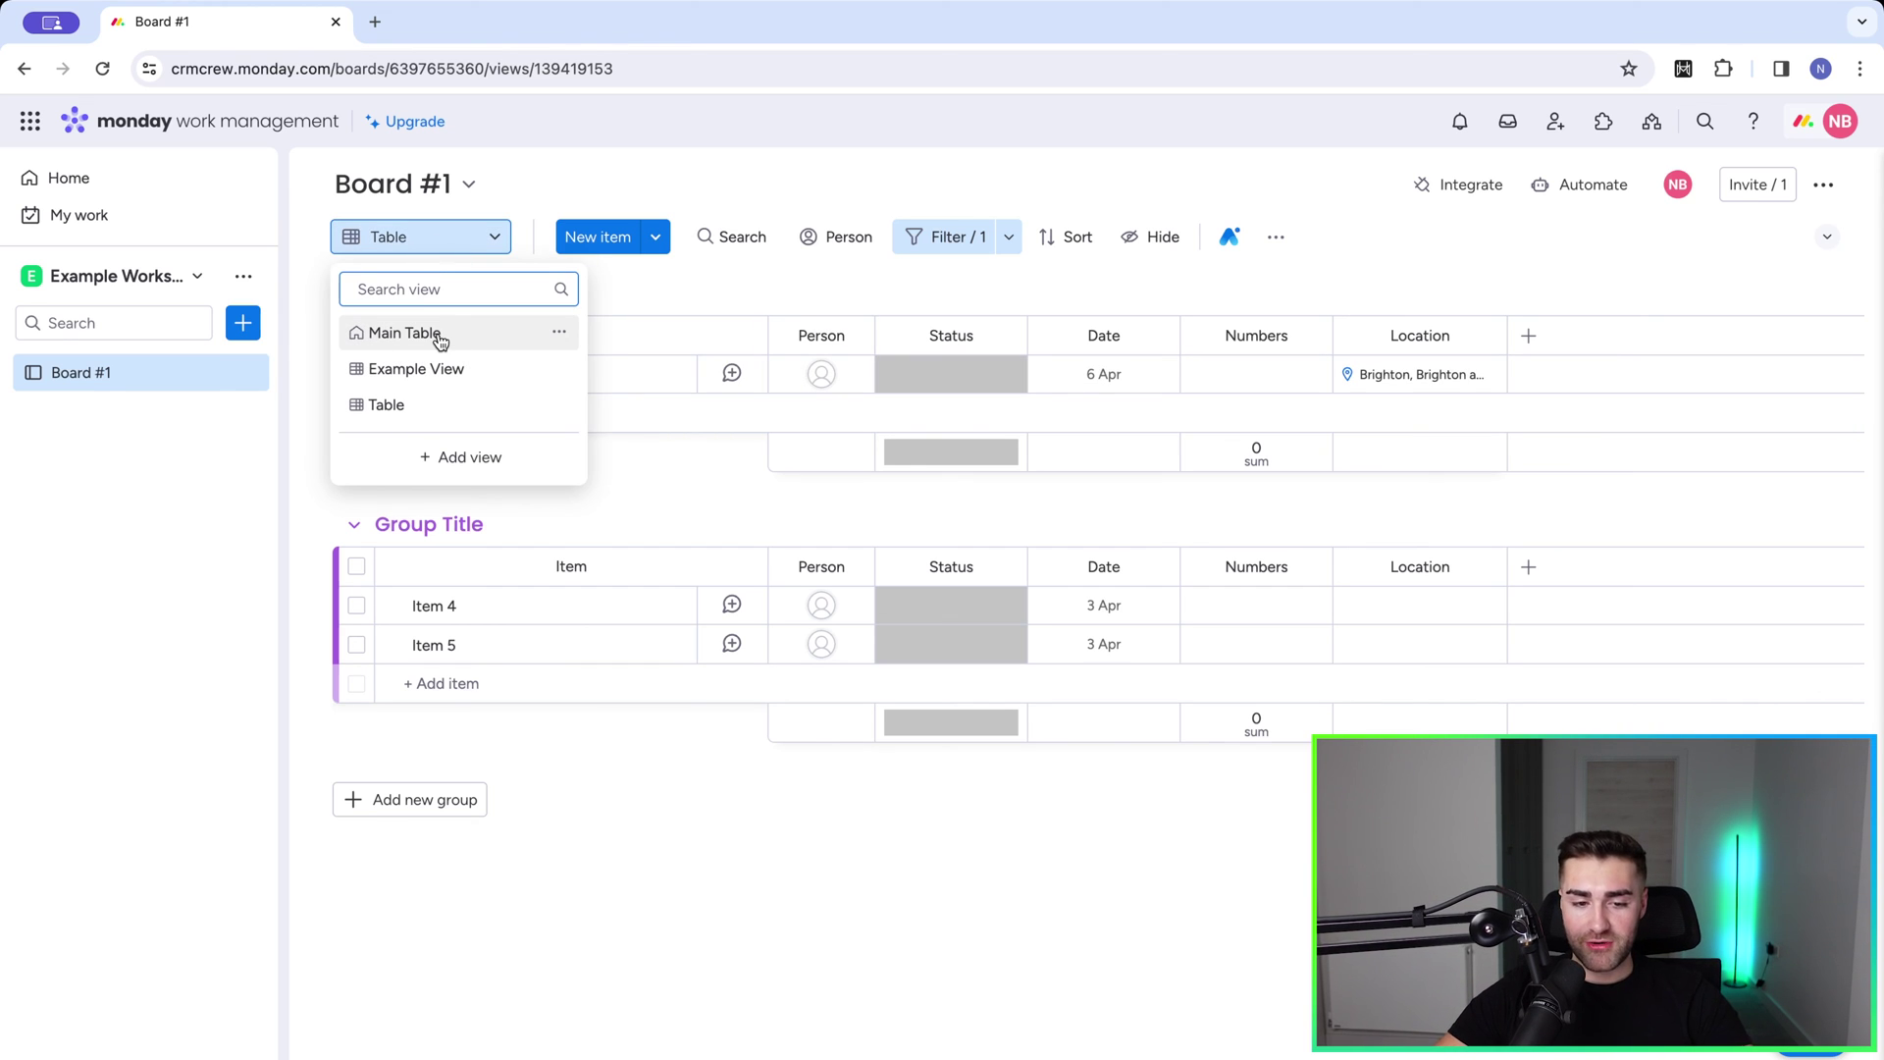
{"action": "left_click", "coordinate": [1218, 191]}
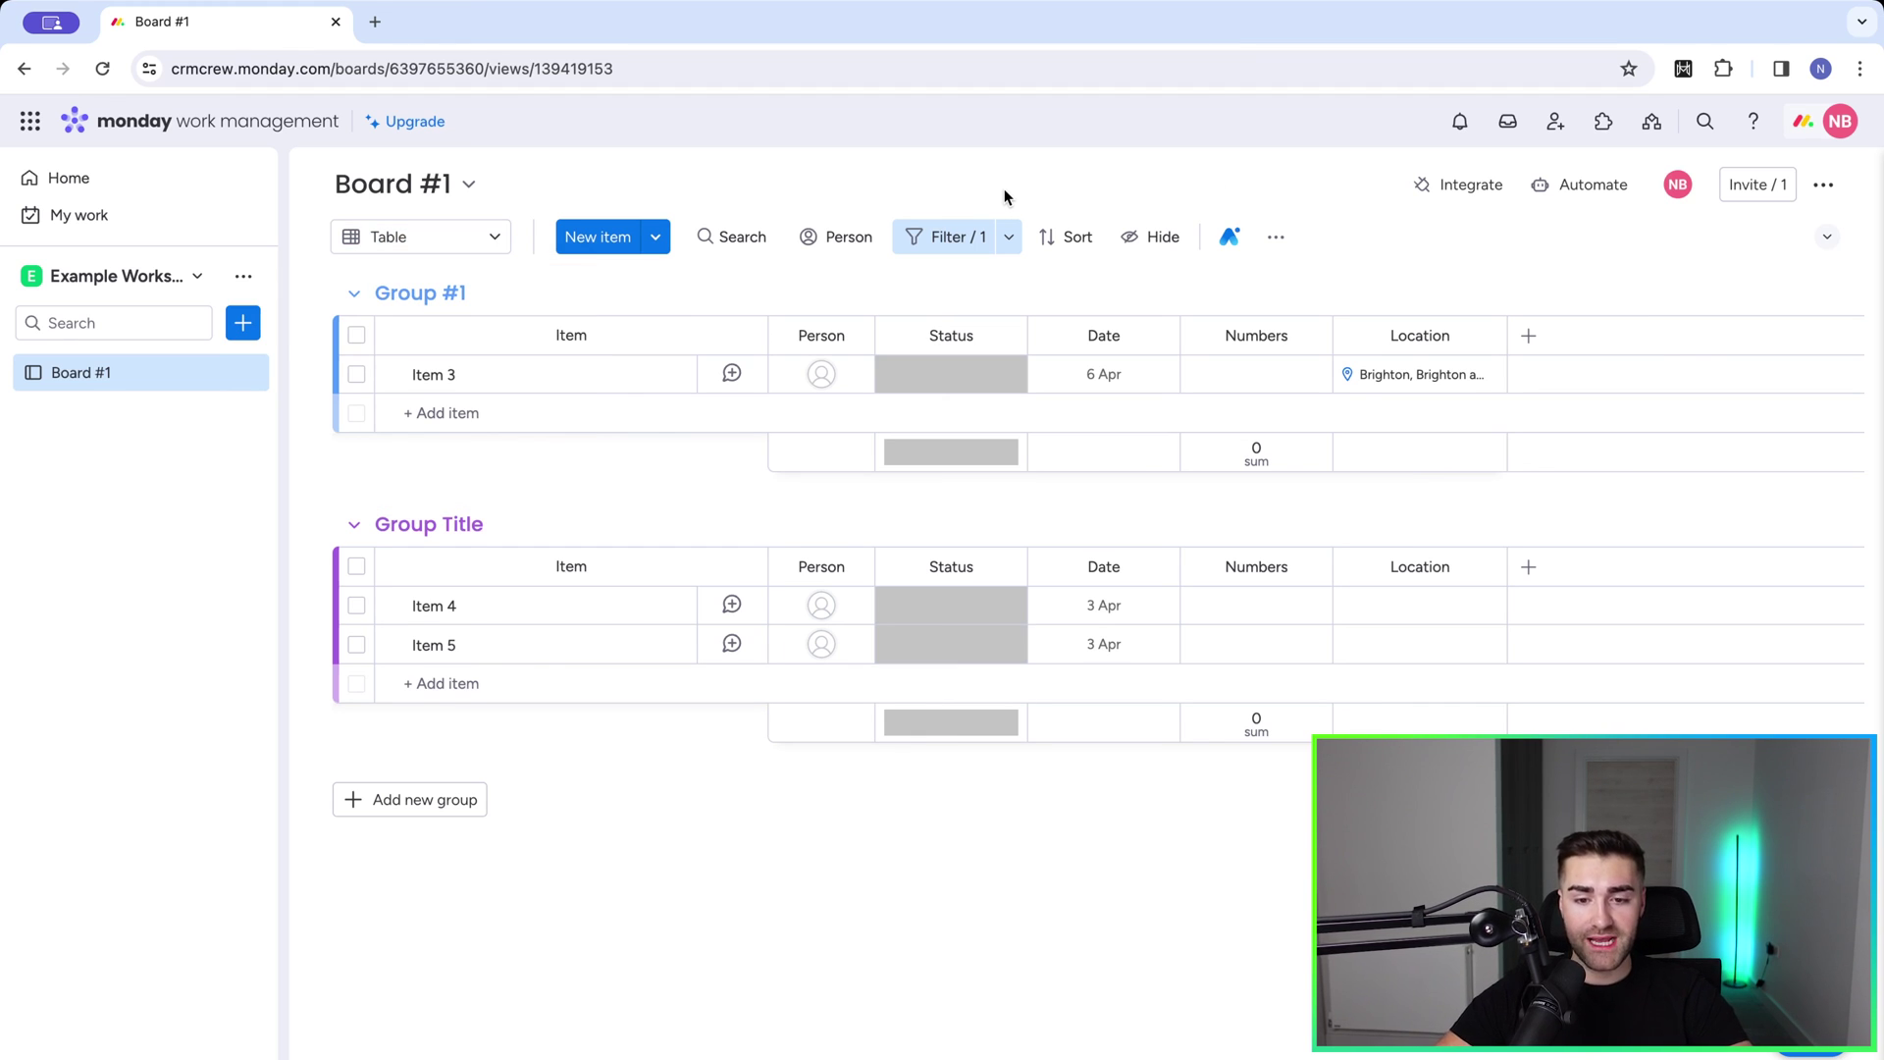
{"action": "left_click", "coordinate": [1158, 241]}
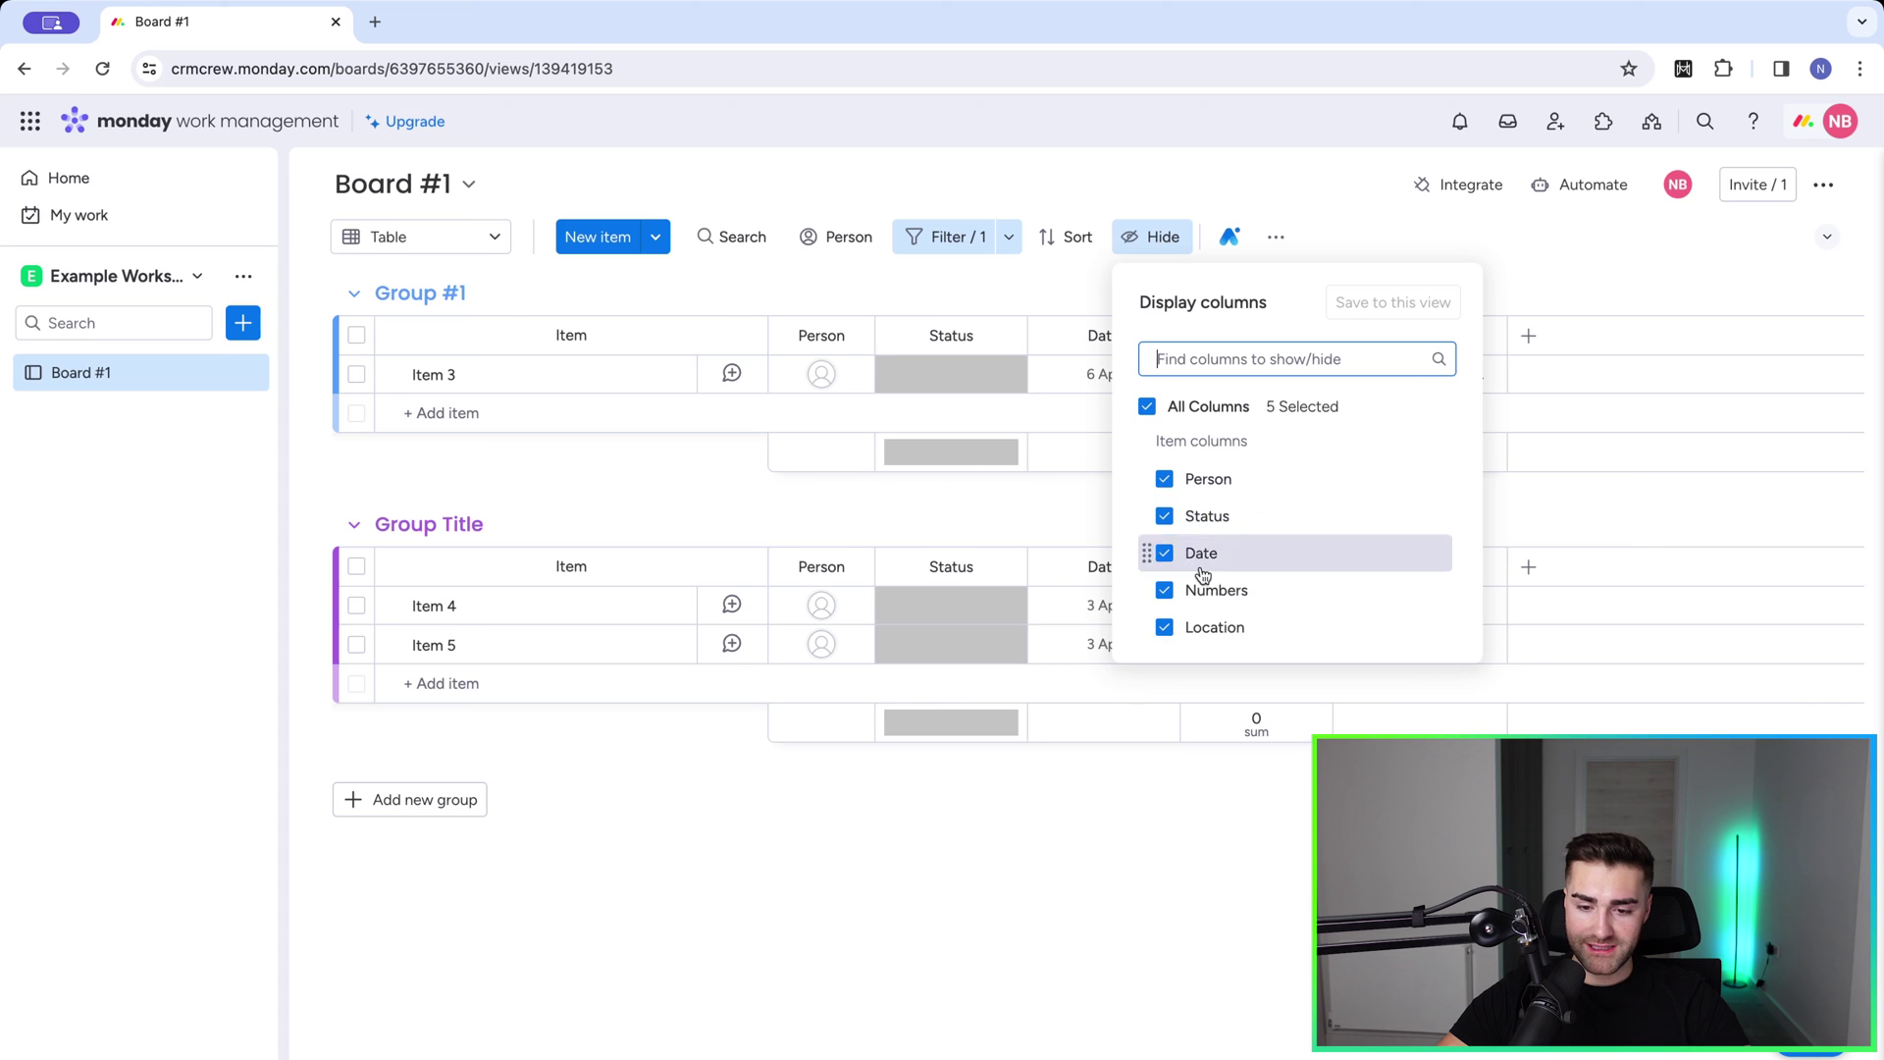
{"action": "left_click", "coordinate": [1166, 632]}
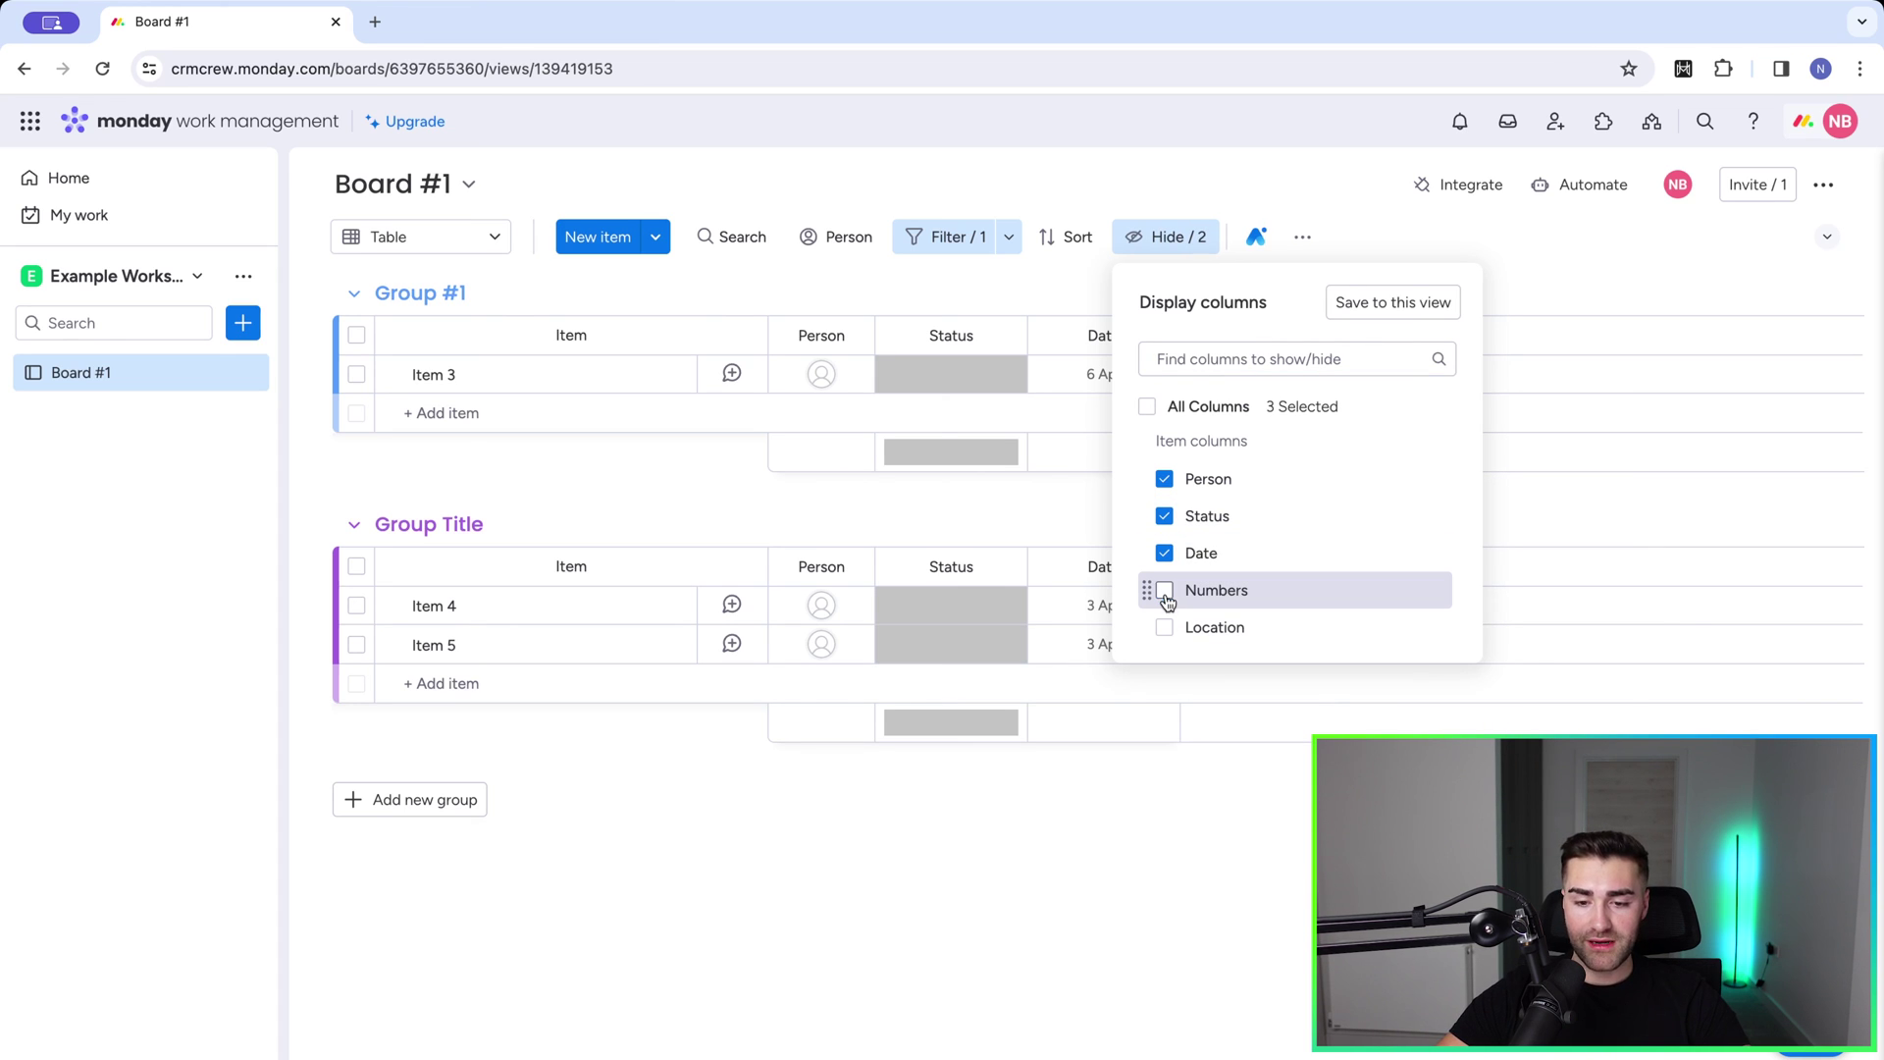
{"action": "left_click", "coordinate": [1127, 183]}
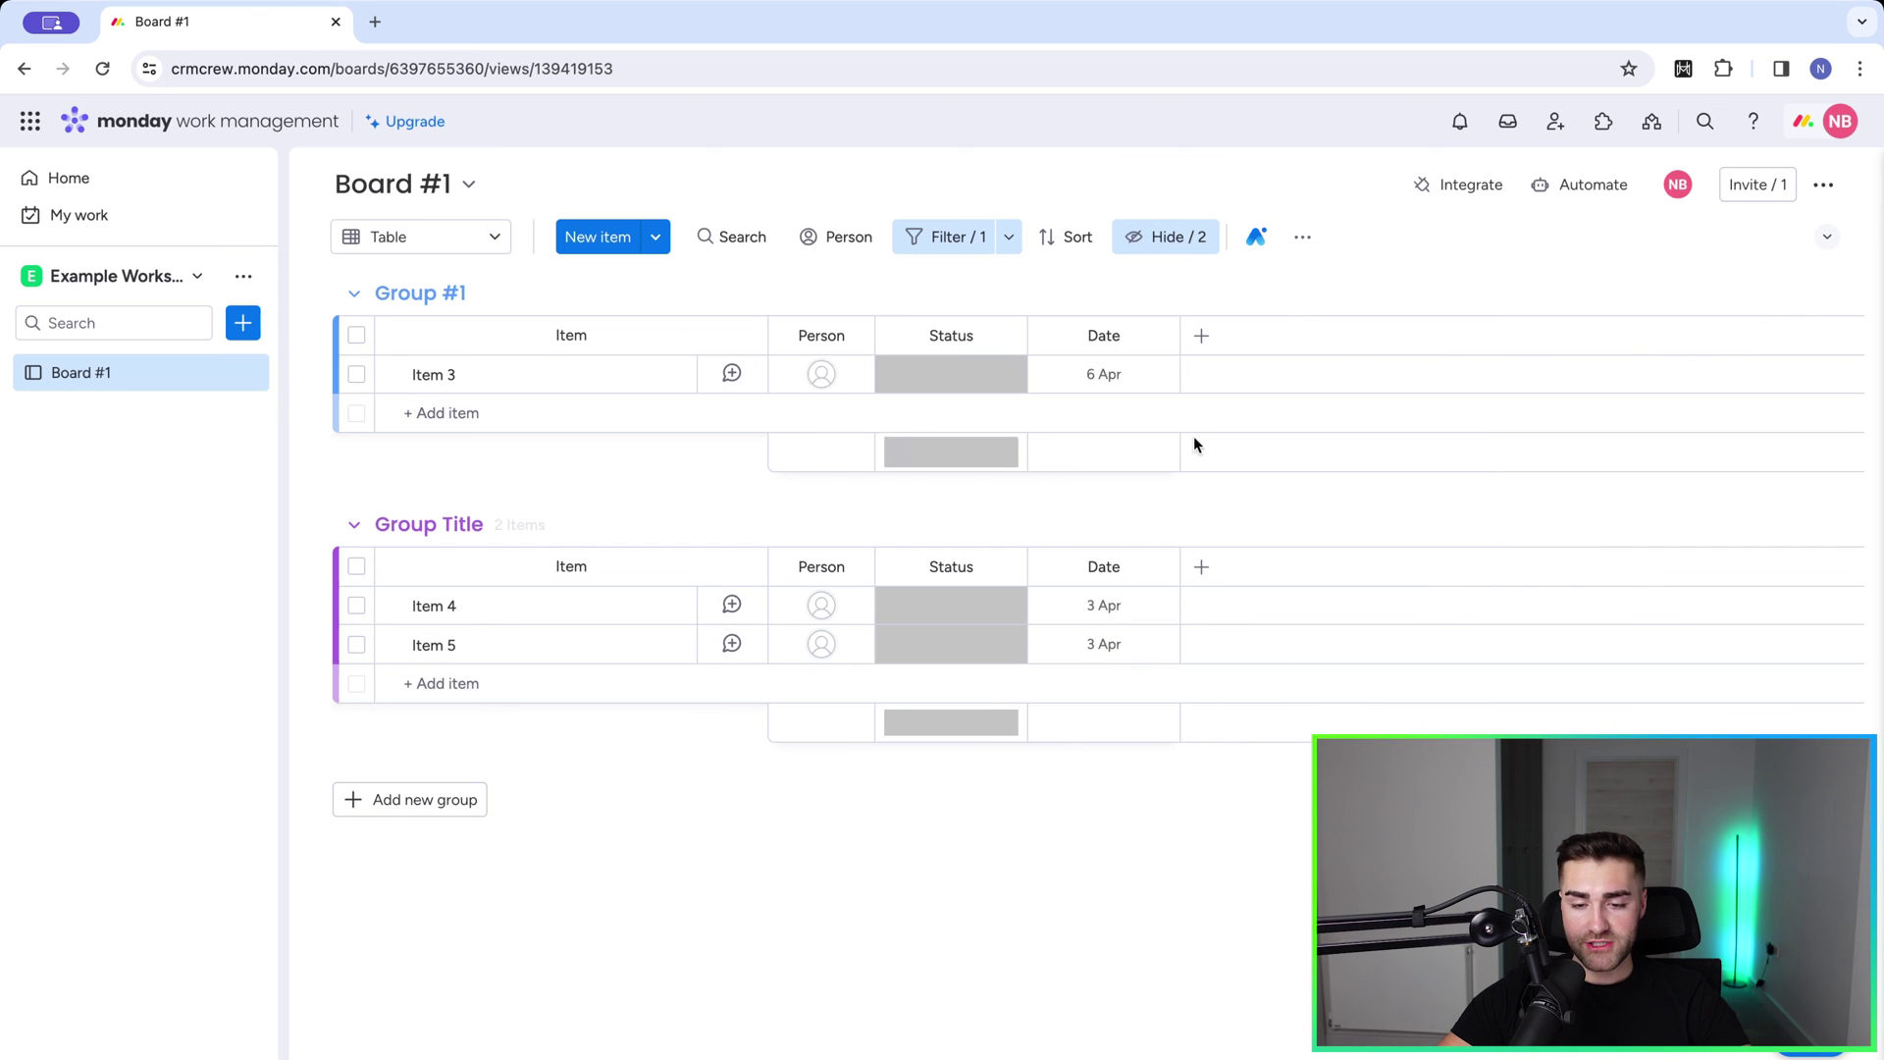
Step: Switch to the Main Table and back to the Table view to compare the displayed columns
{"action": "left_click", "coordinate": [447, 238]}
{"action": "left_click", "coordinate": [396, 343]}
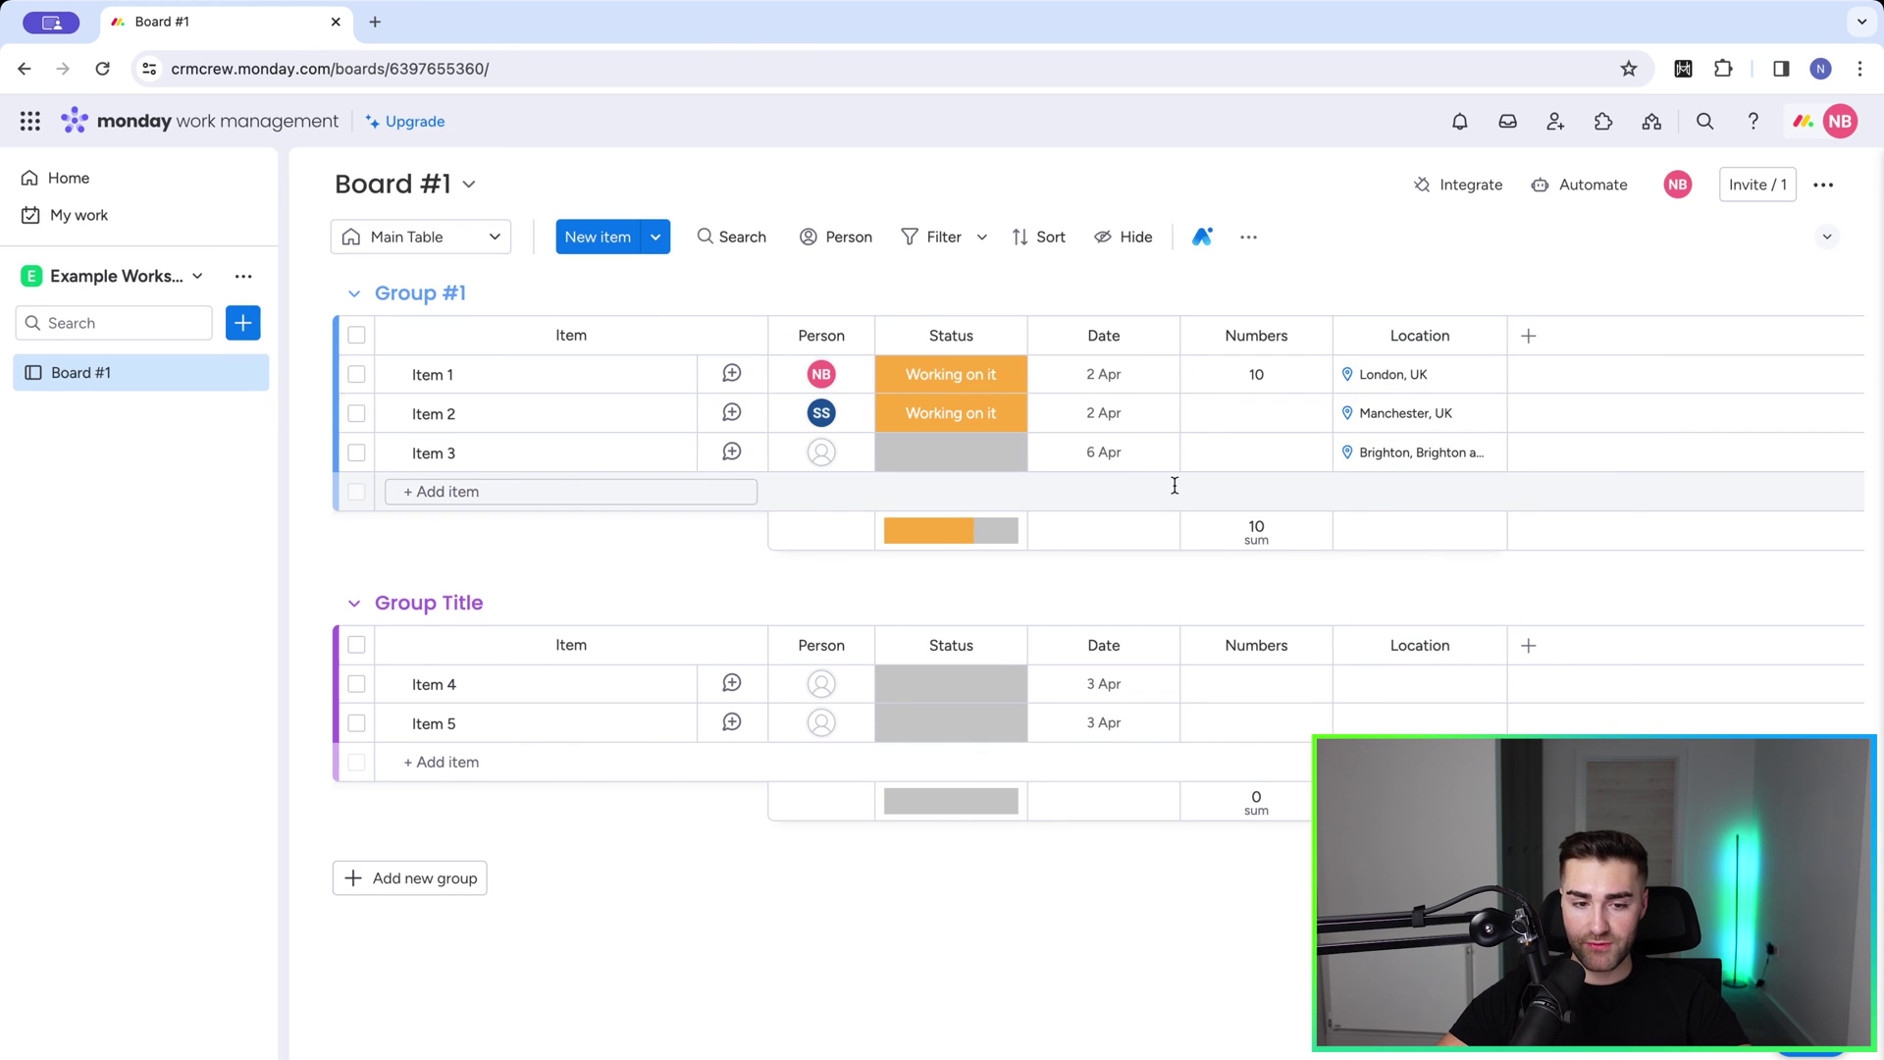
{"action": "left_click", "coordinate": [412, 237]}
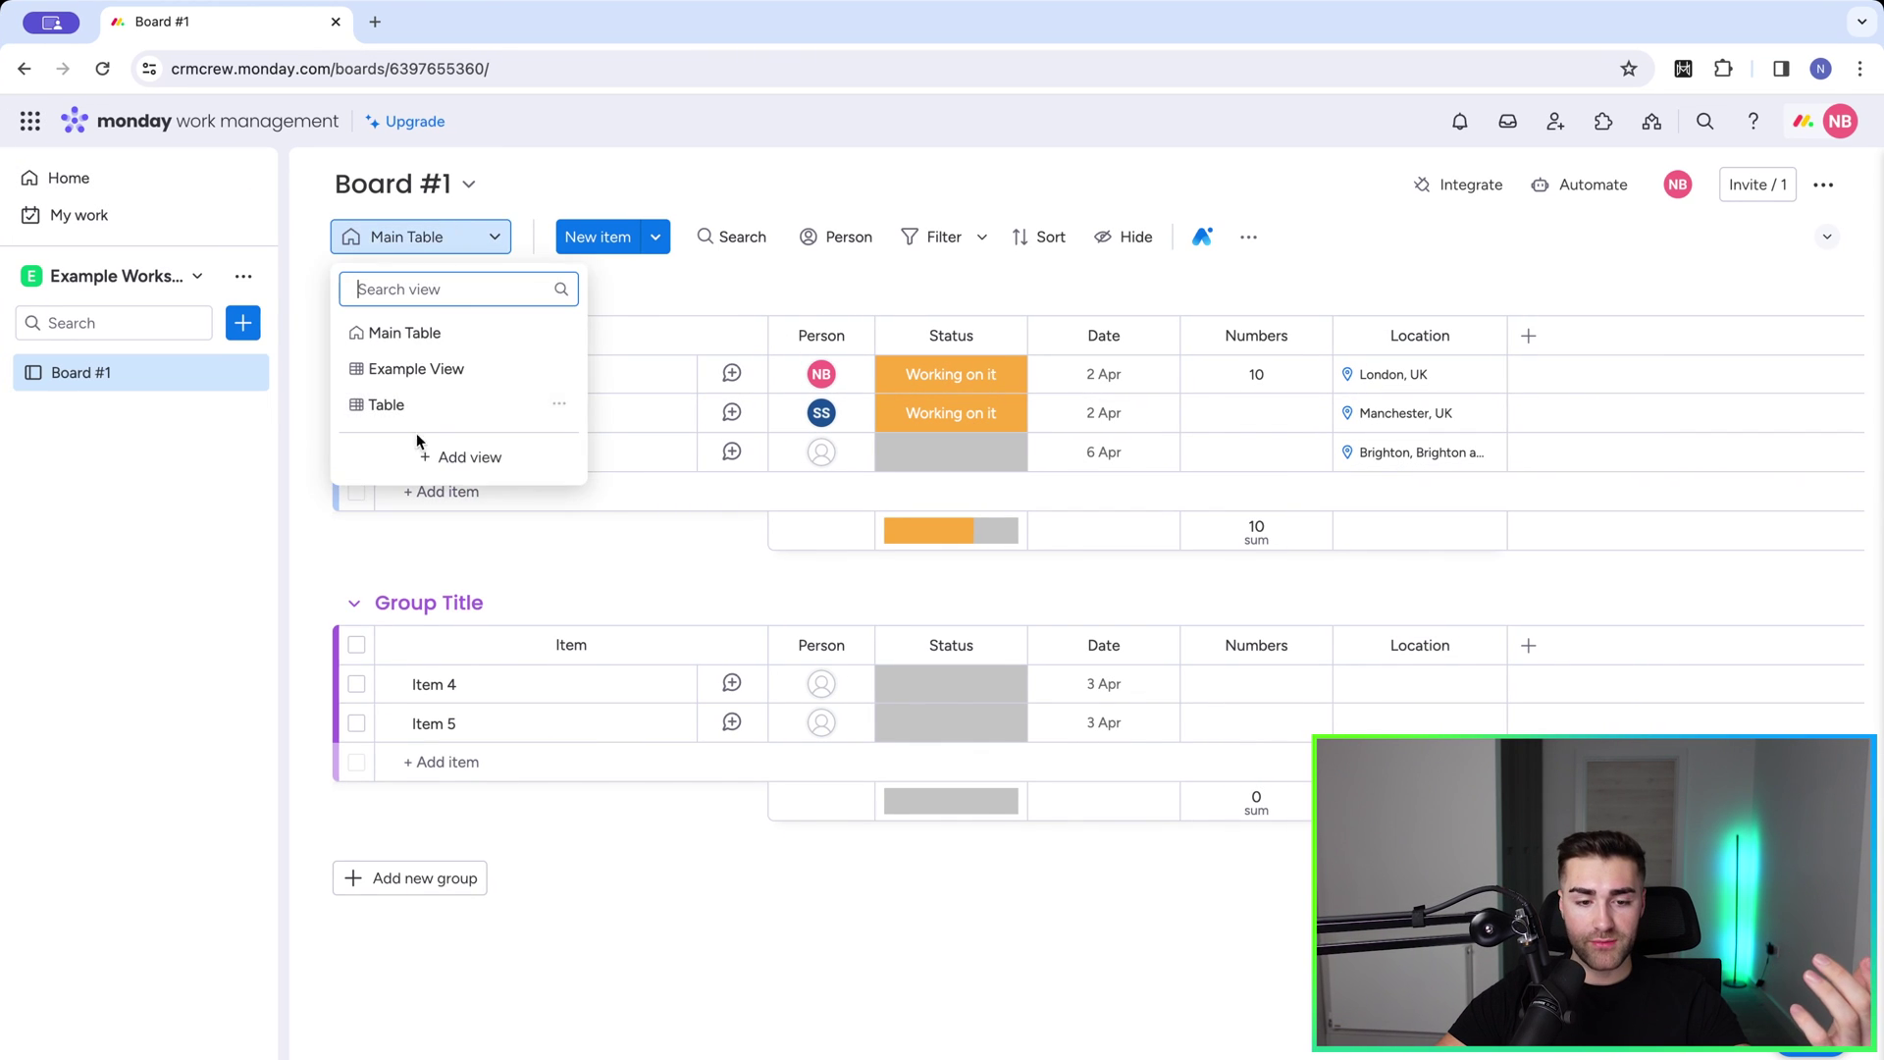
{"action": "left_click", "coordinate": [406, 410]}
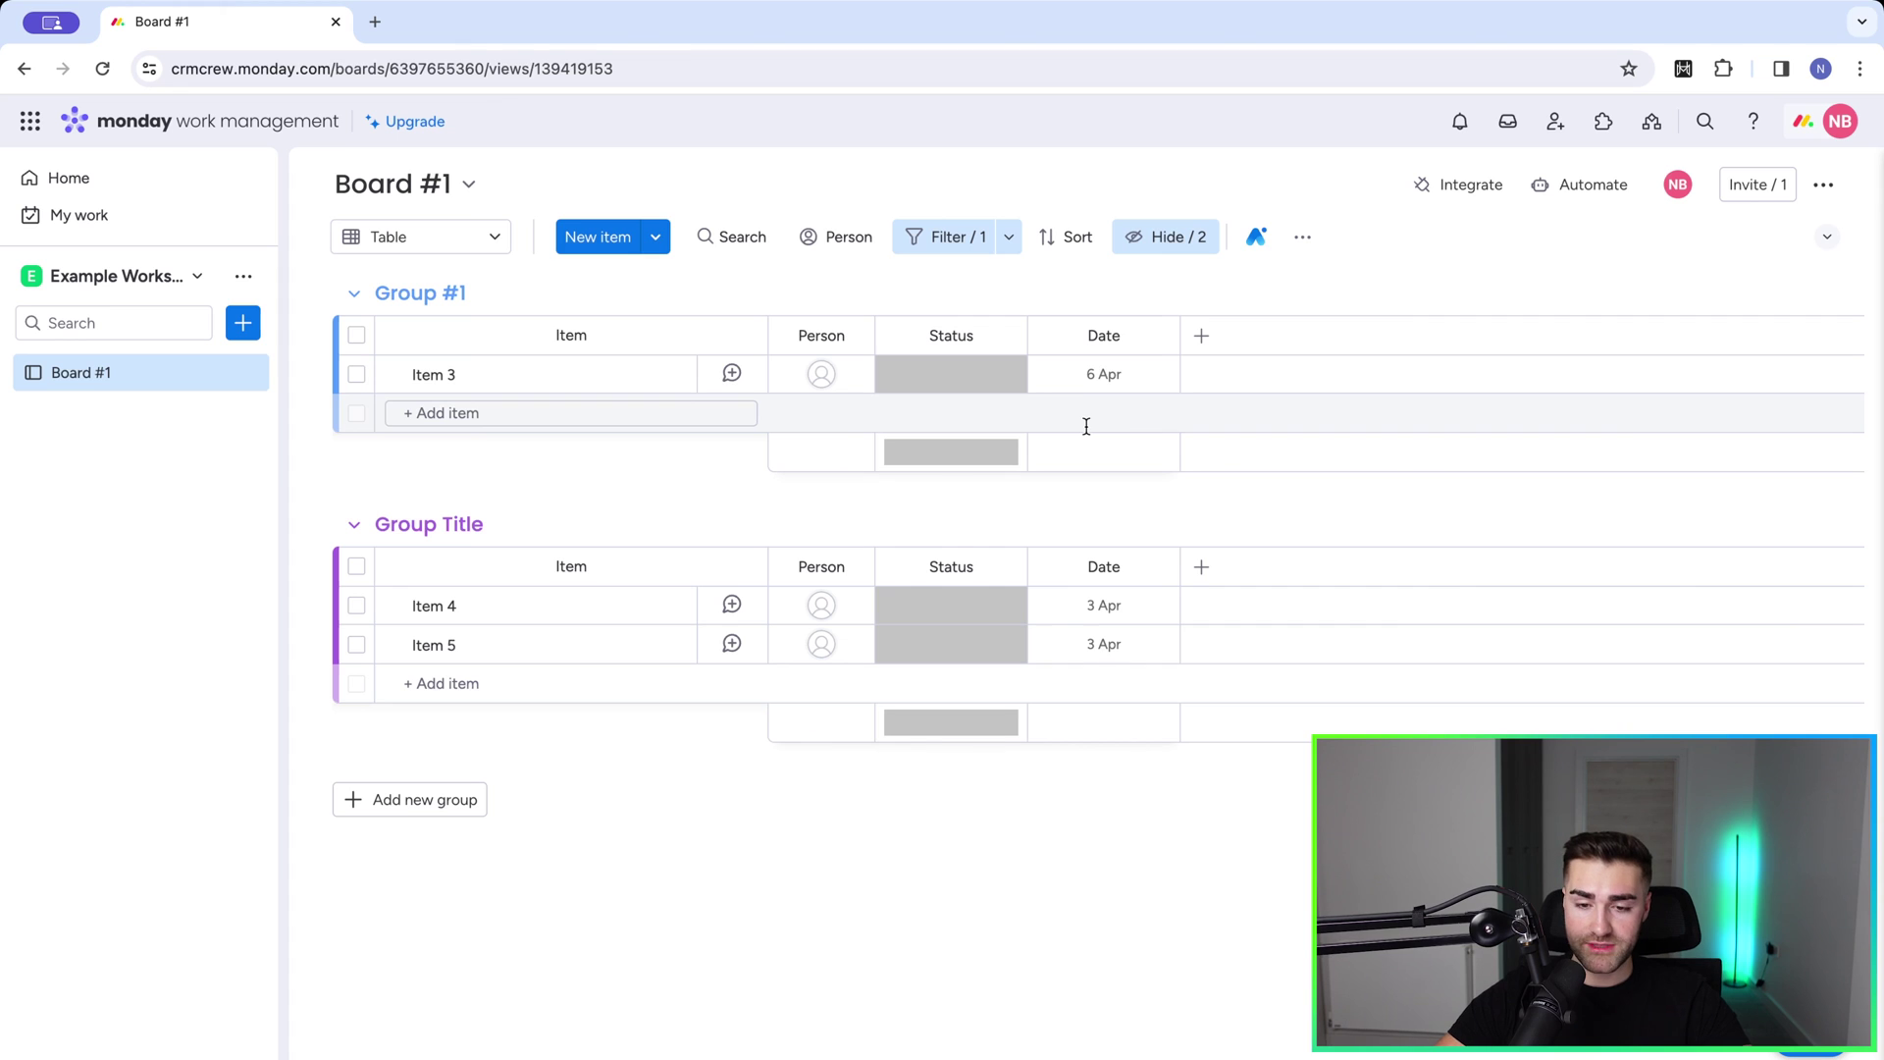
Step: Show the Numbers column again in the Table view and save the change to this view
{"action": "left_click", "coordinate": [1162, 239]}
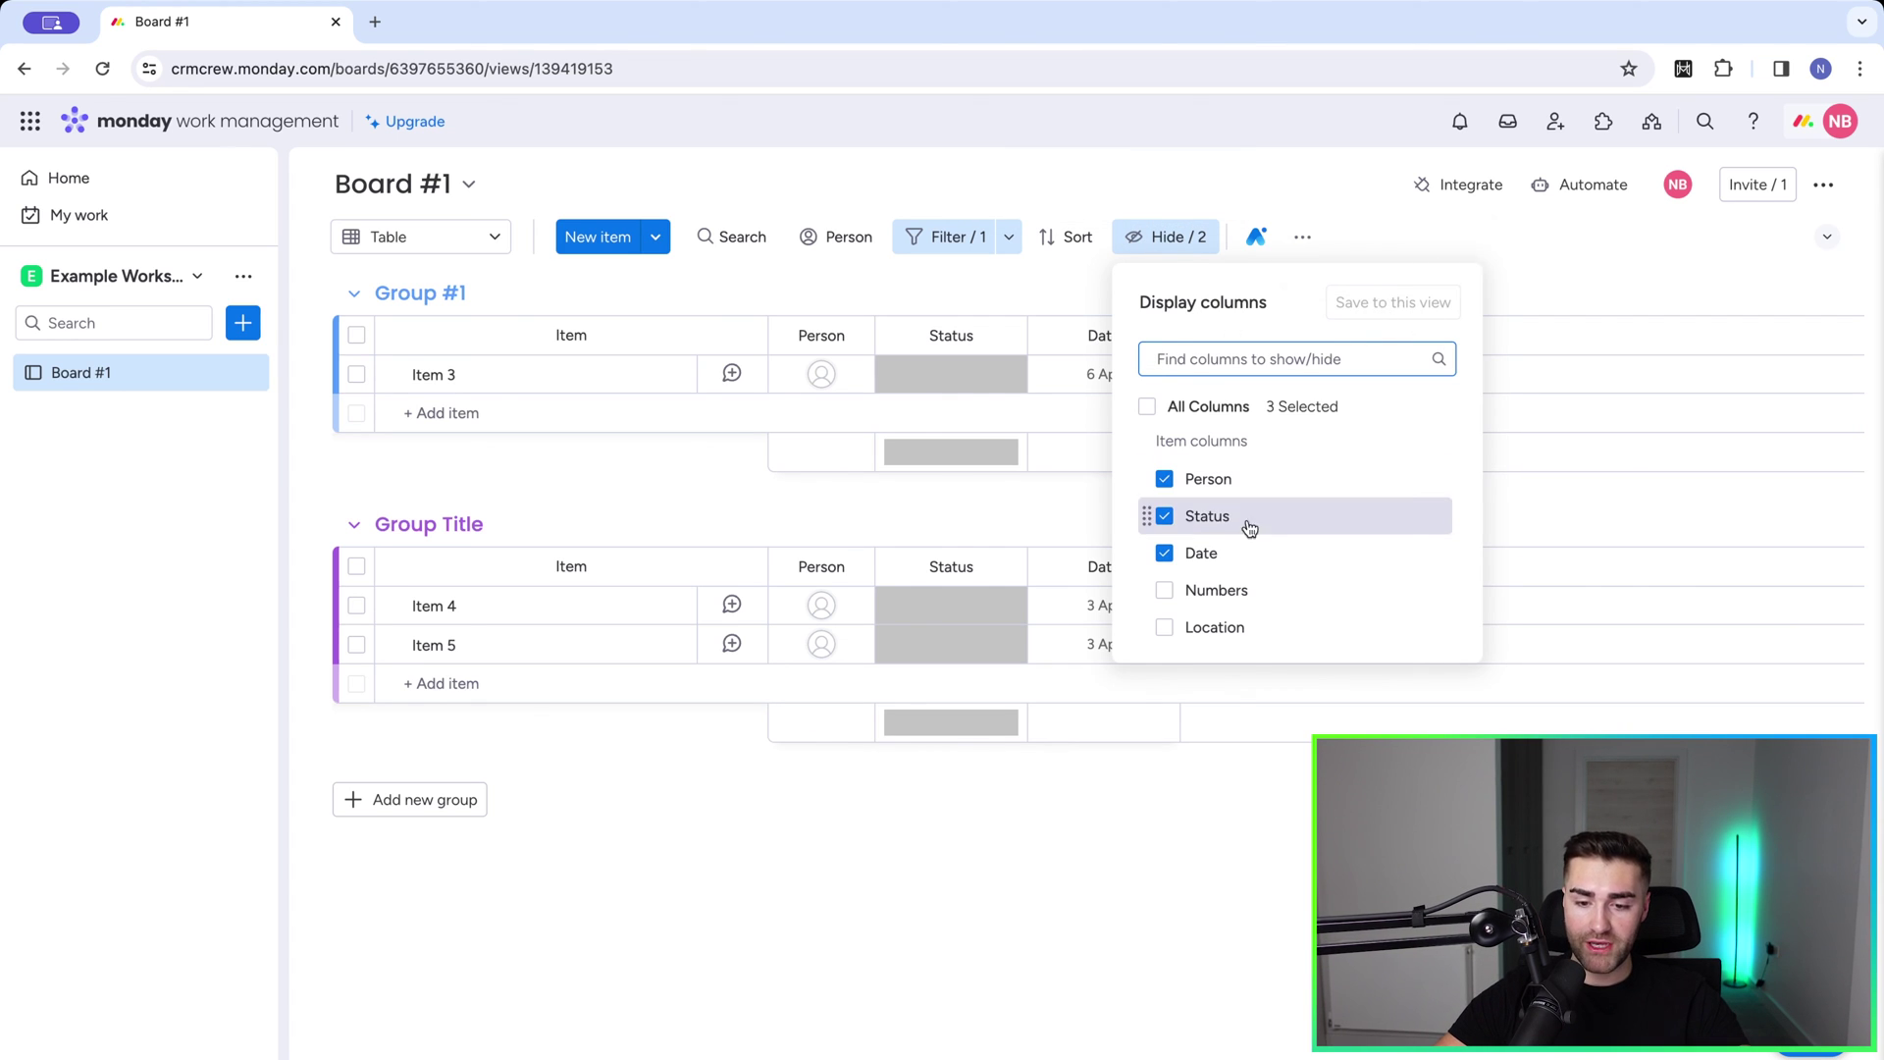
{"action": "left_click", "coordinate": [1166, 592]}
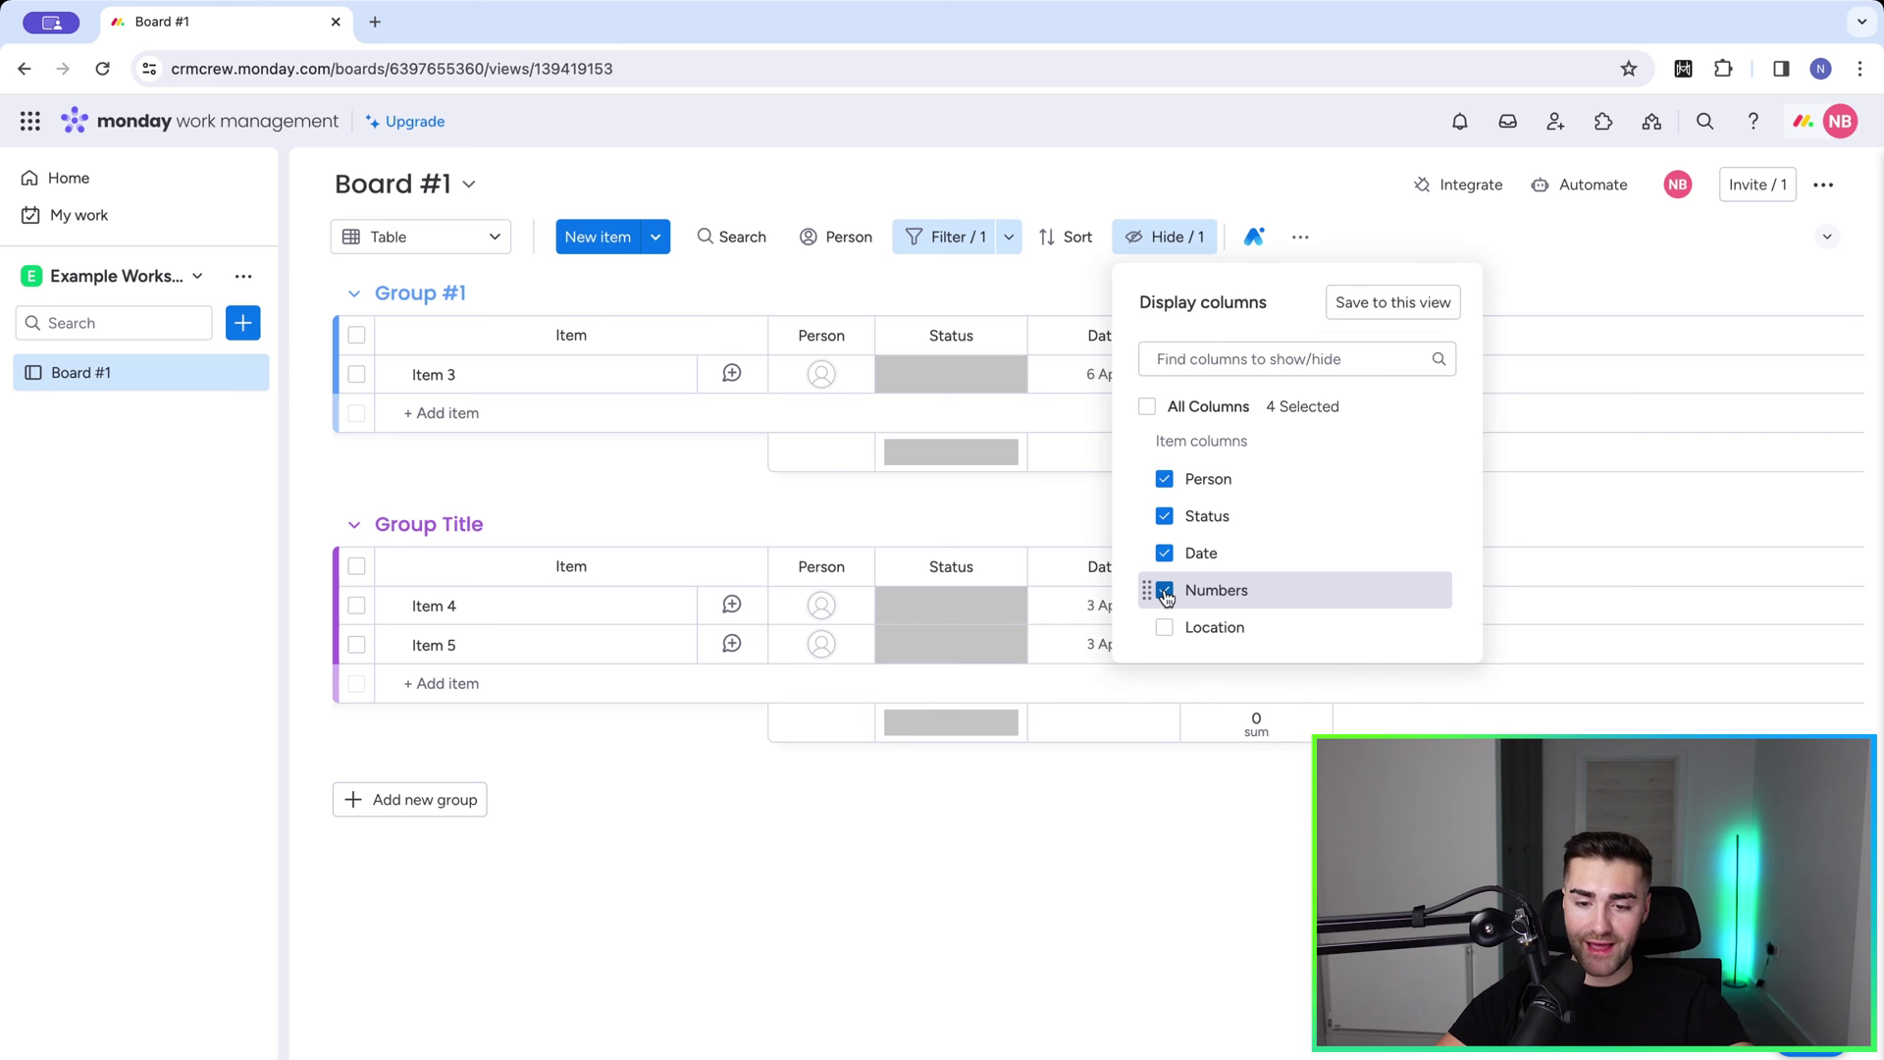
{"action": "left_click", "coordinate": [1420, 298]}
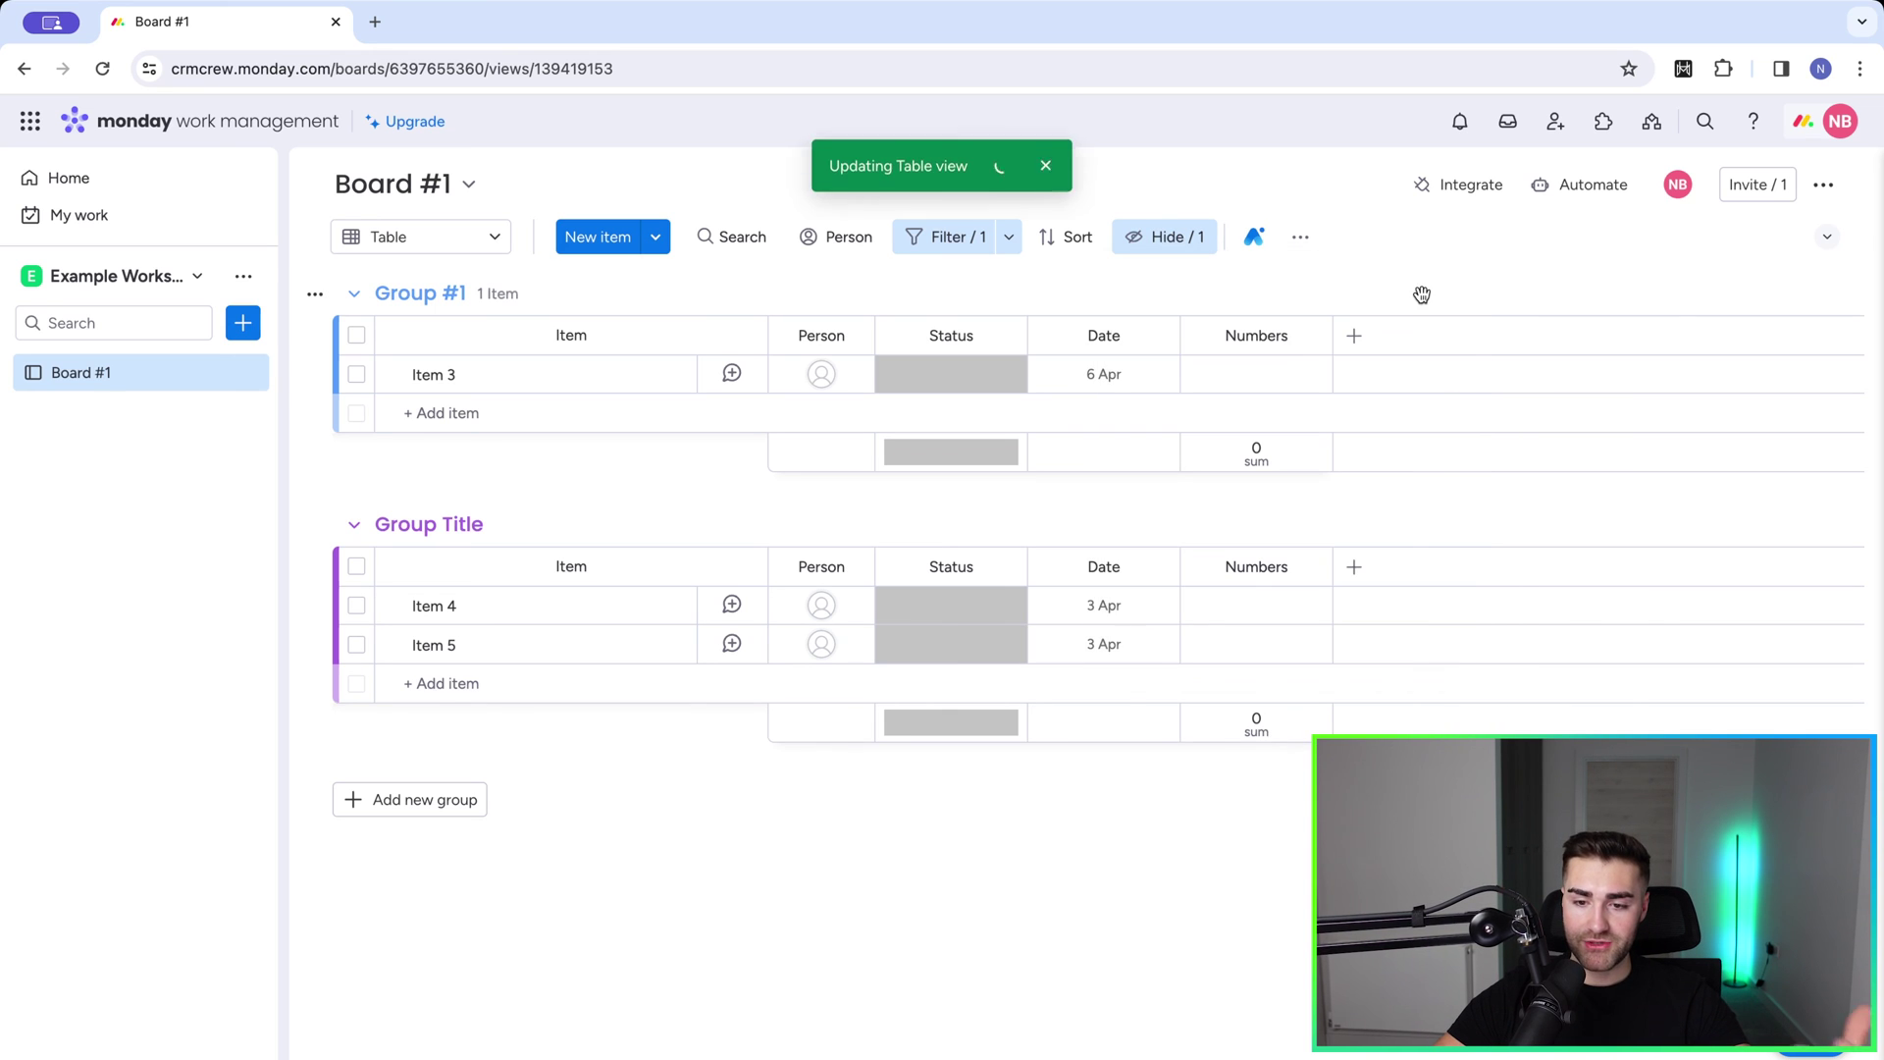